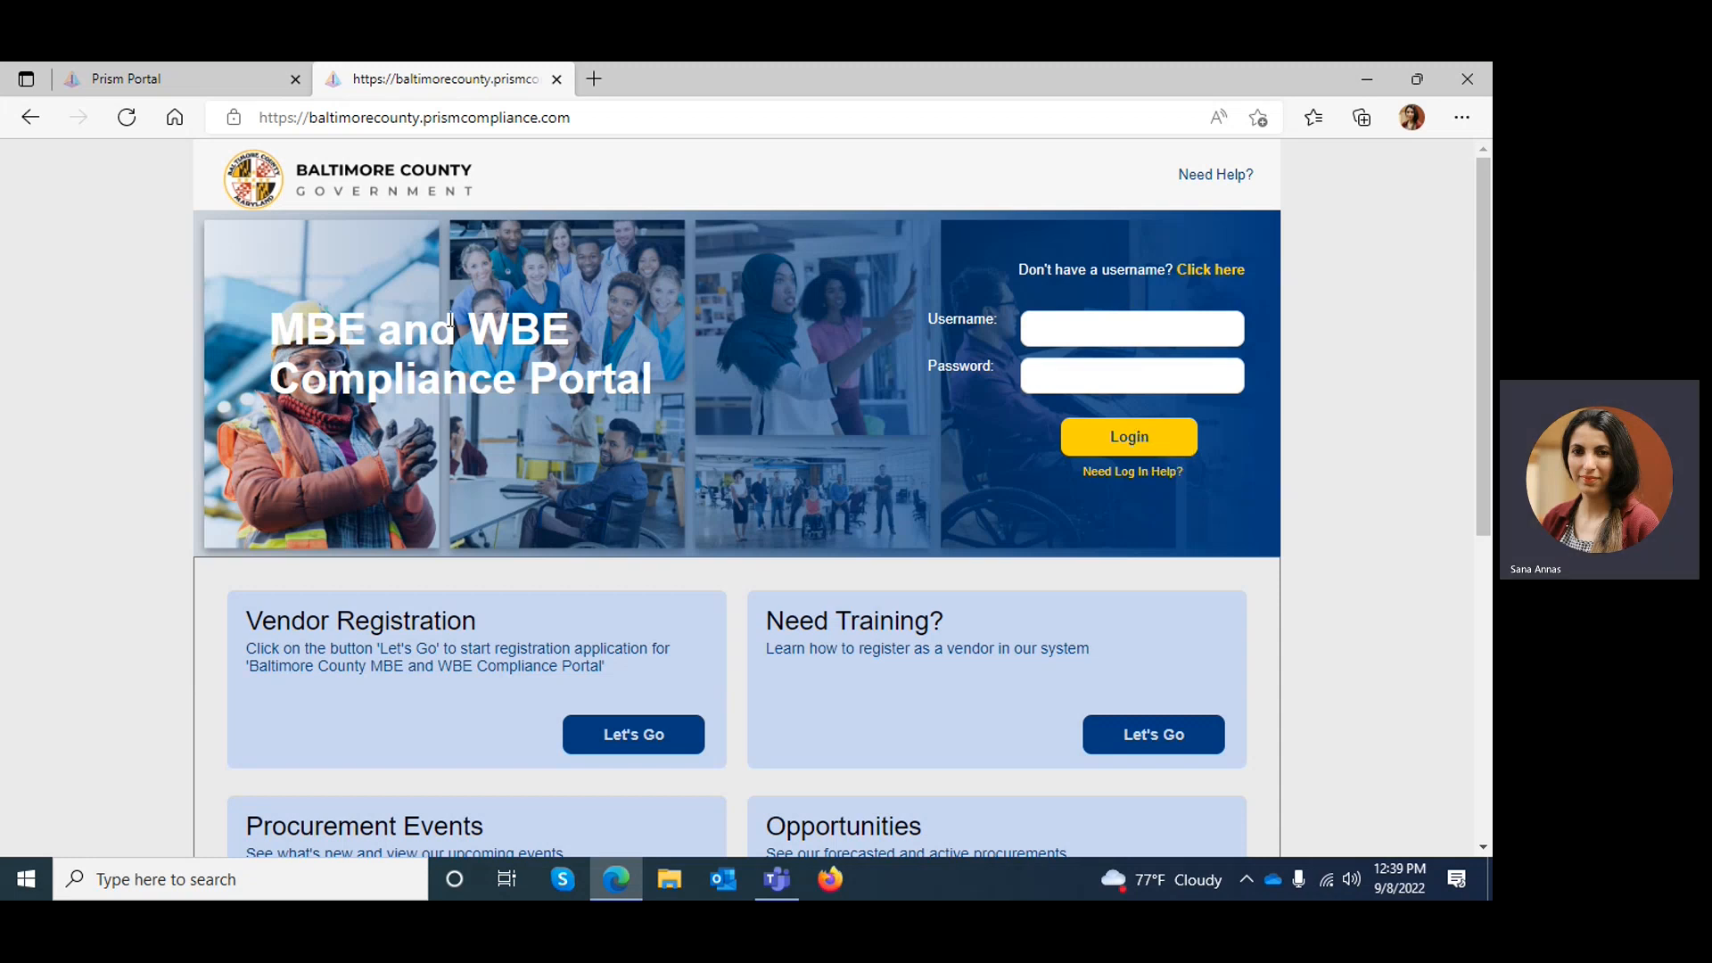
Switch to the Prism Portal page and log in with the subcontractor account's username and password
left_click(122, 85)
left_click(147, 390)
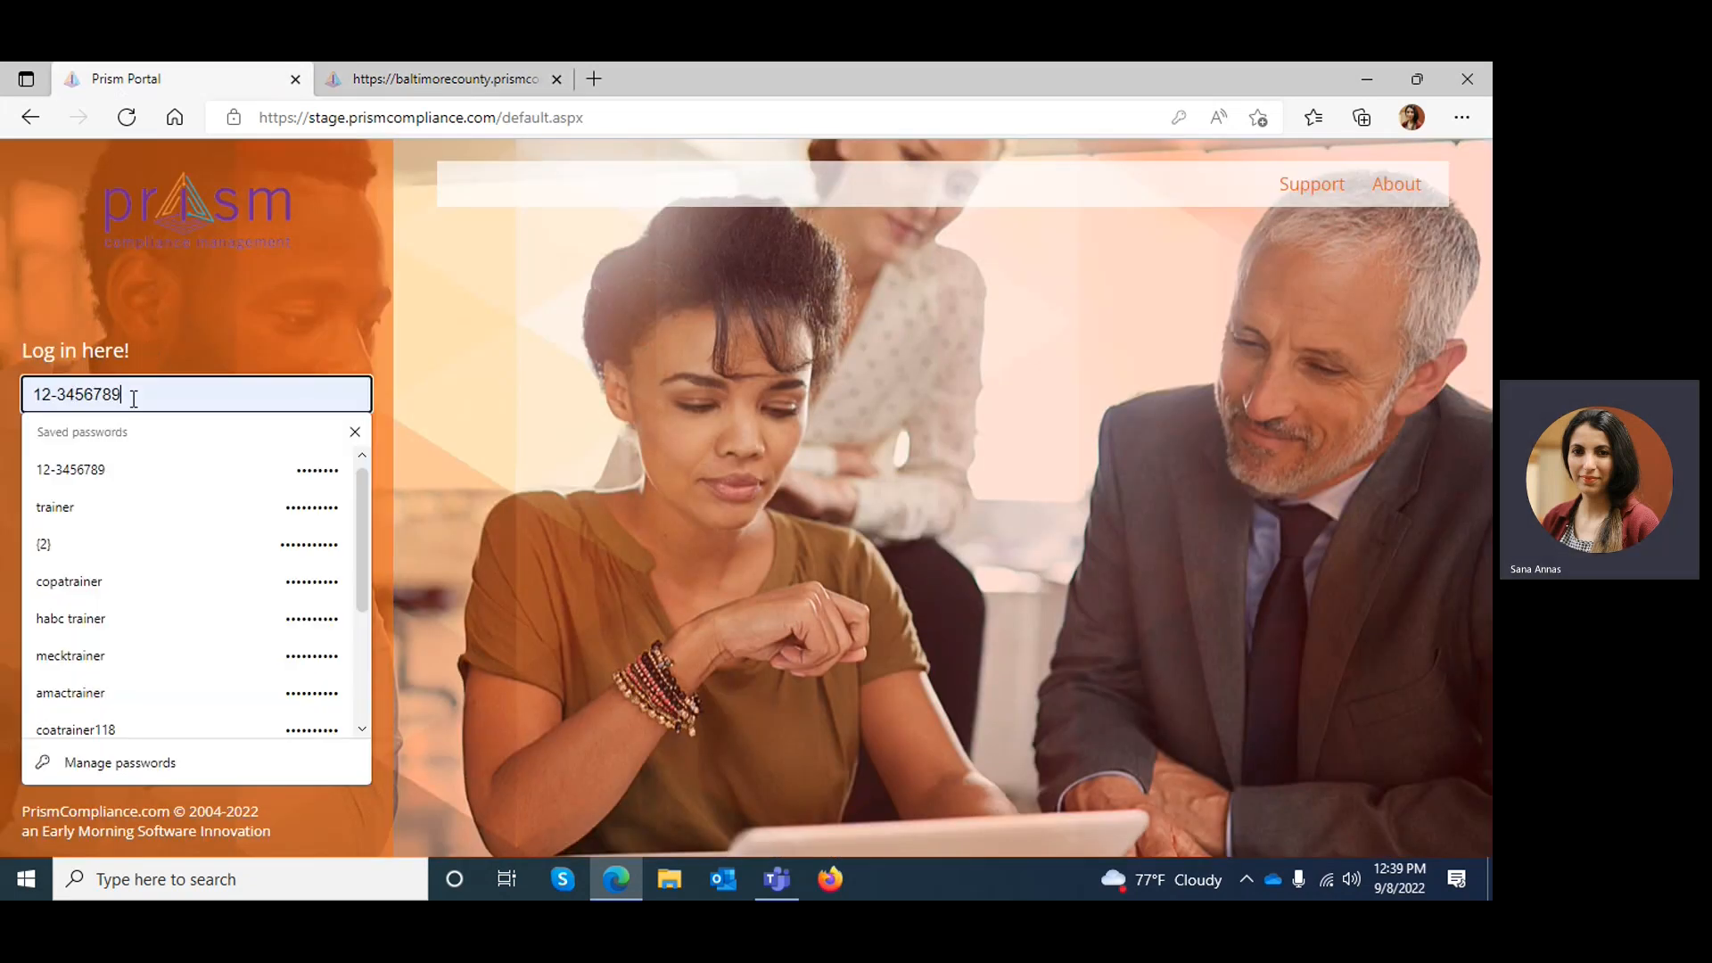
left_click_drag(142, 393, 3, 385)
key("BackSpace")
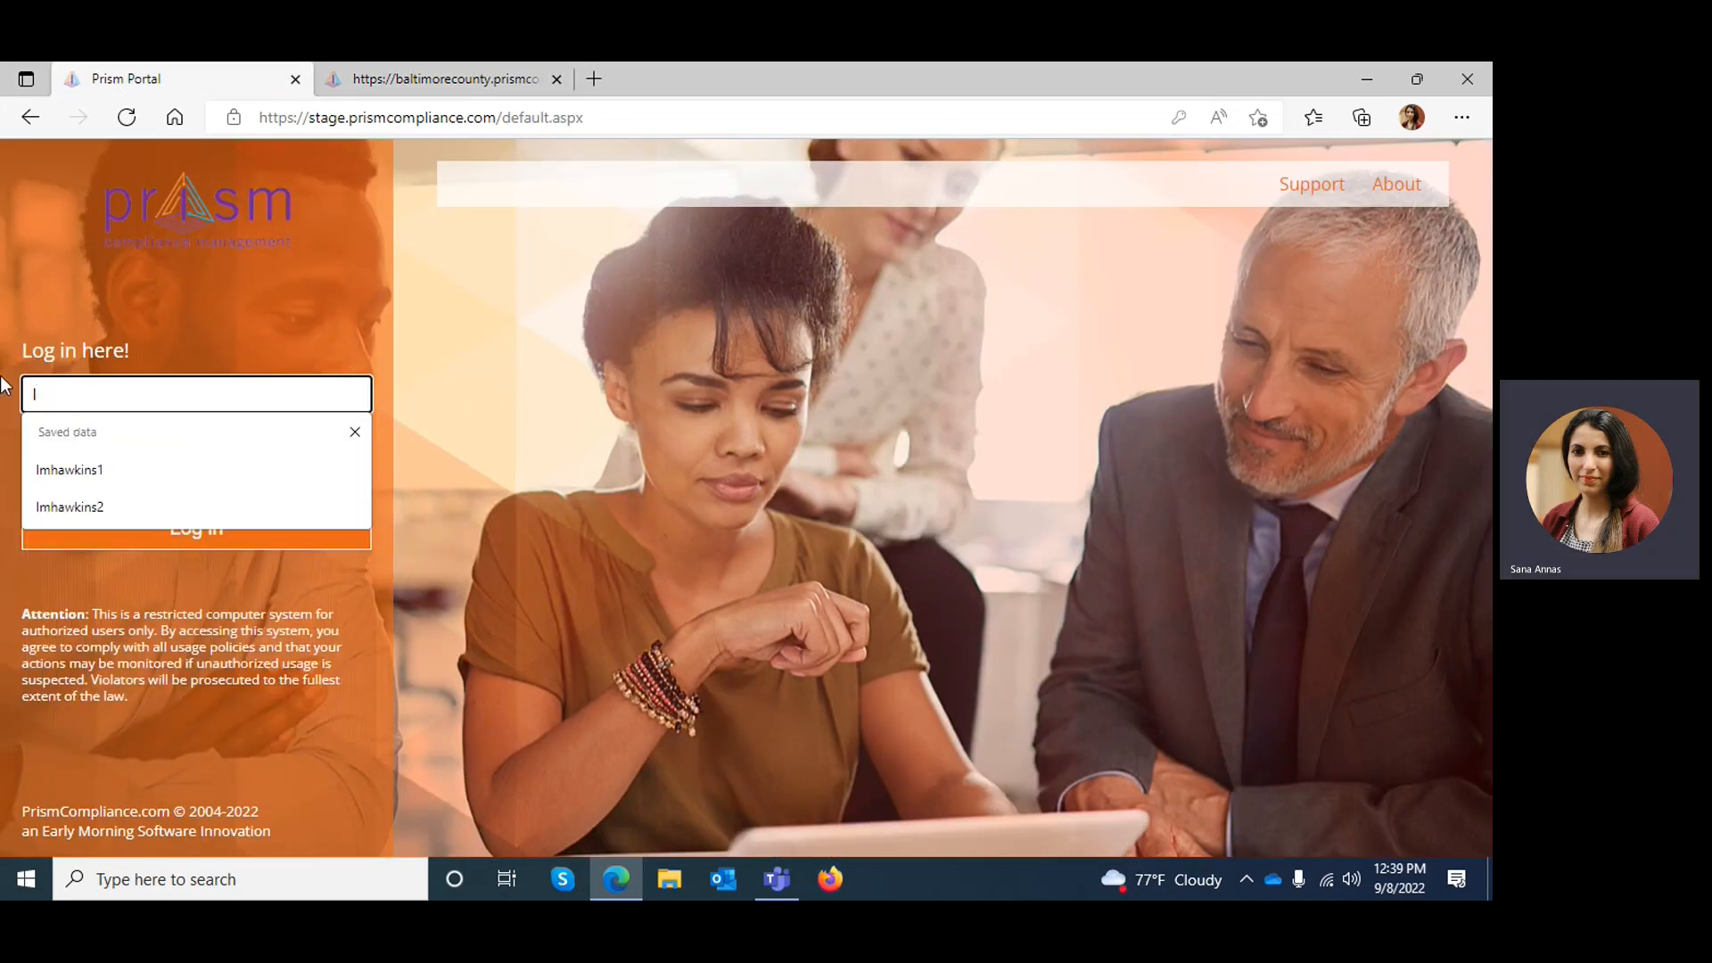
left_click(52, 507)
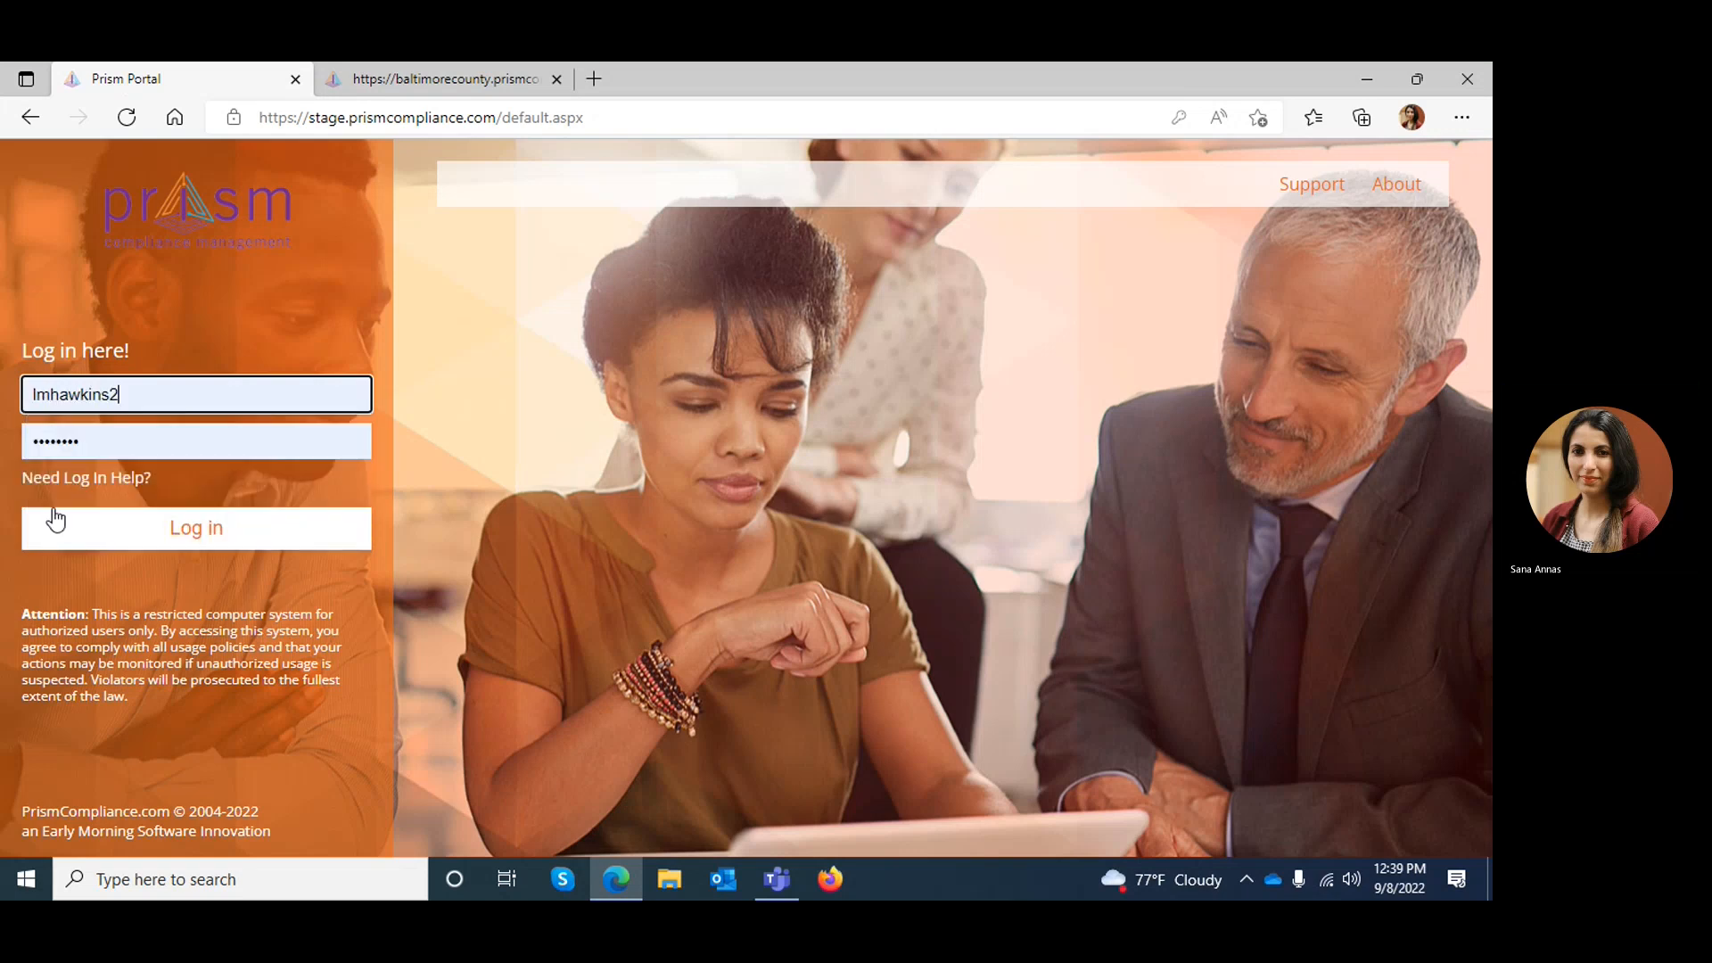
left_click(79, 534)
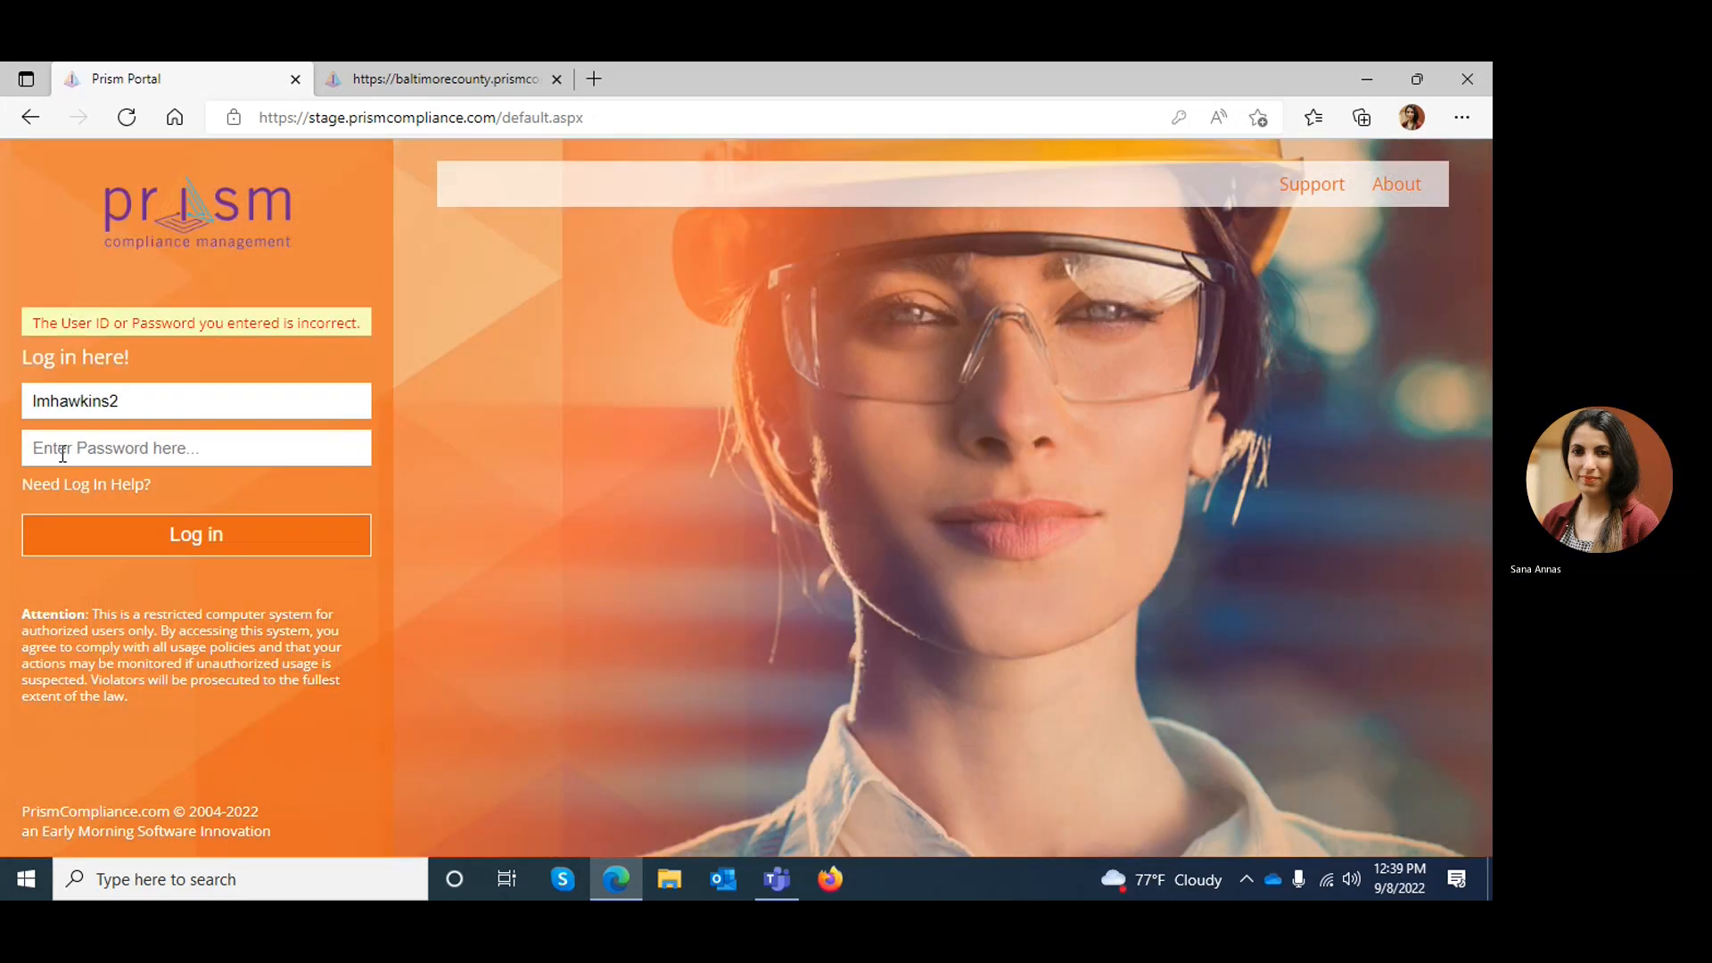
left_click(62, 454)
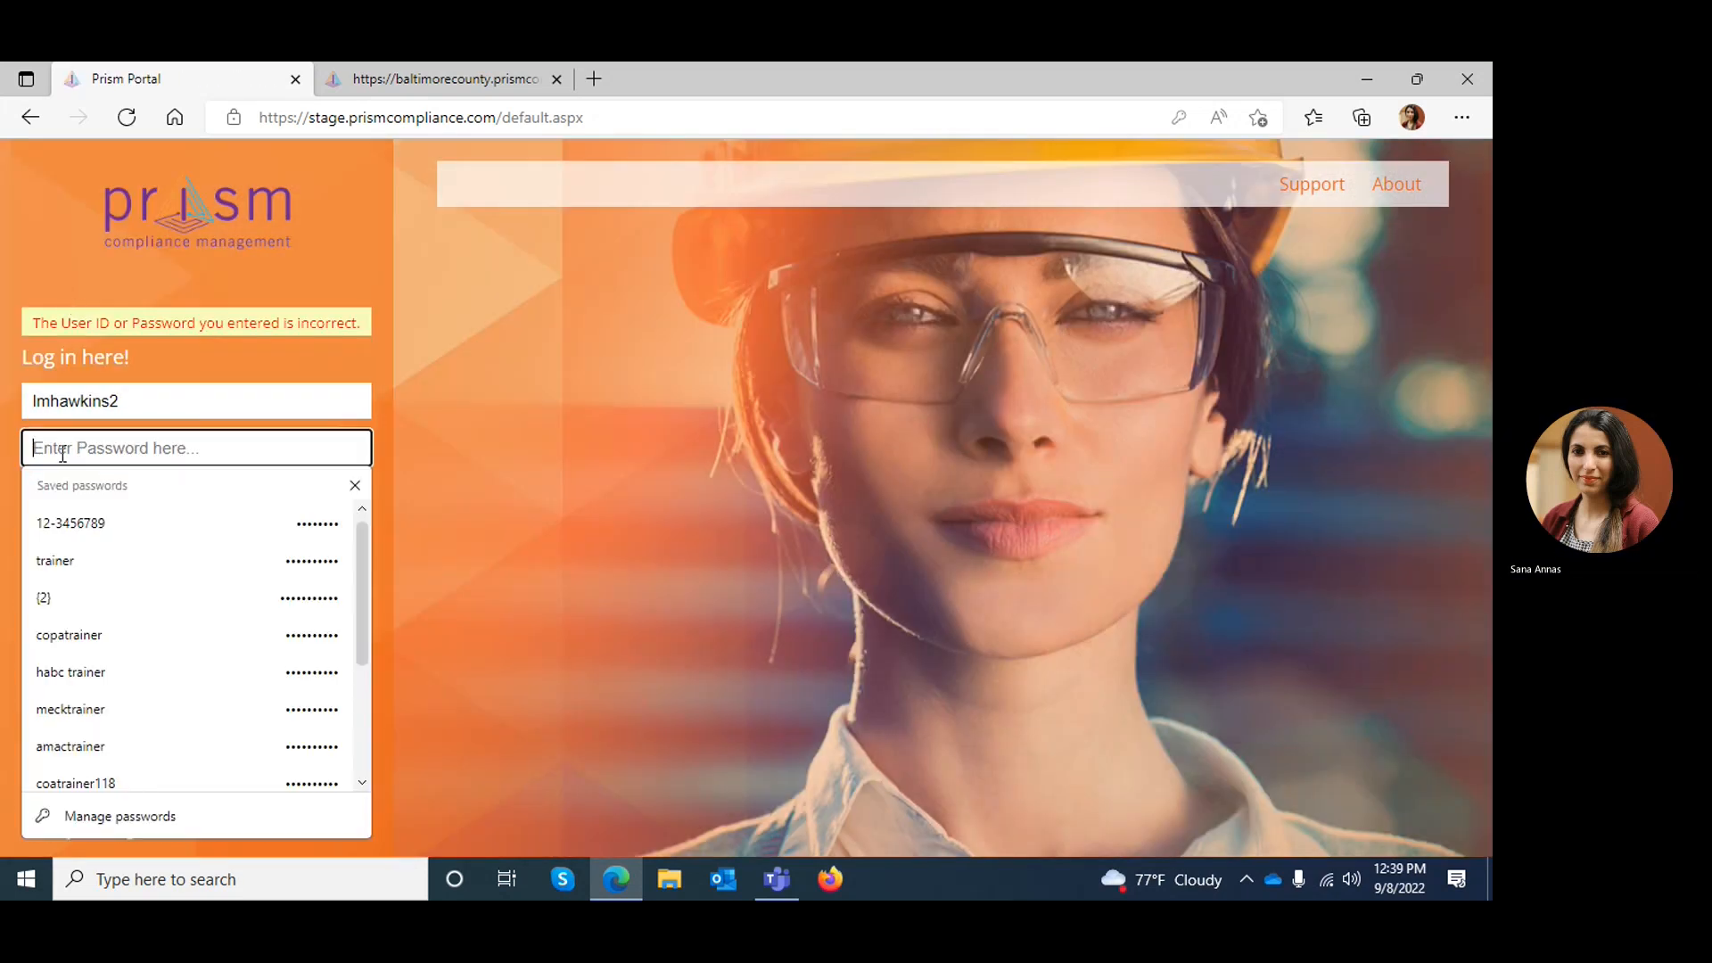
key("ctrl+v")
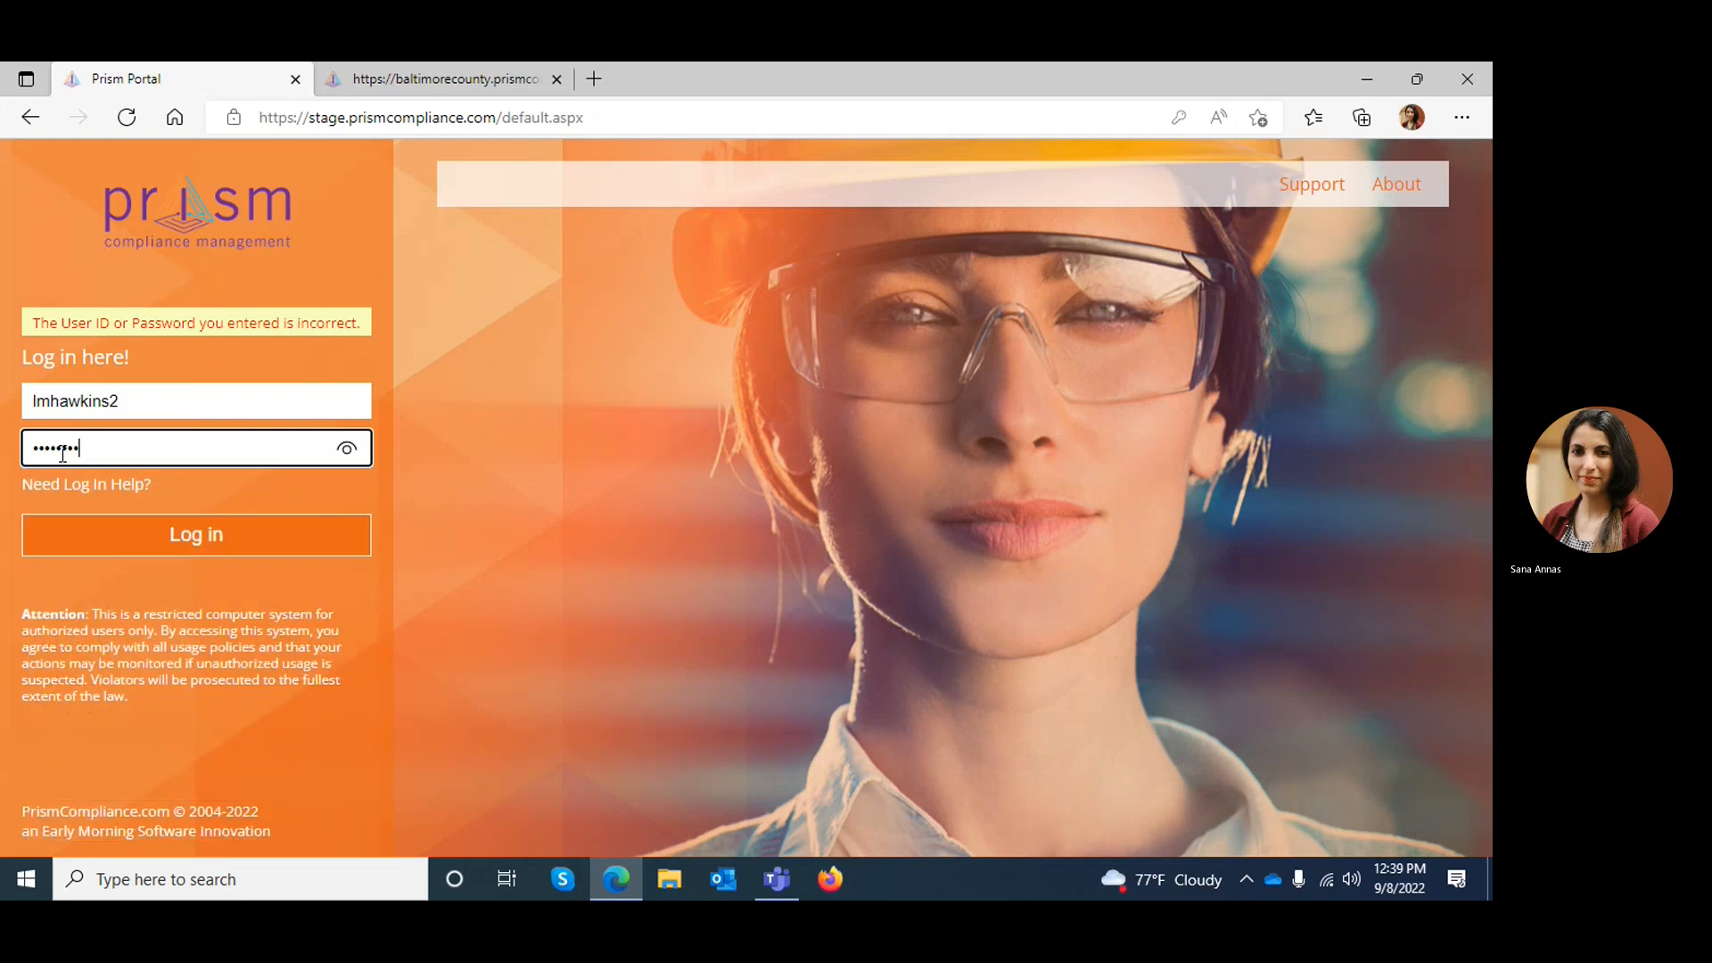
left_click(92, 542)
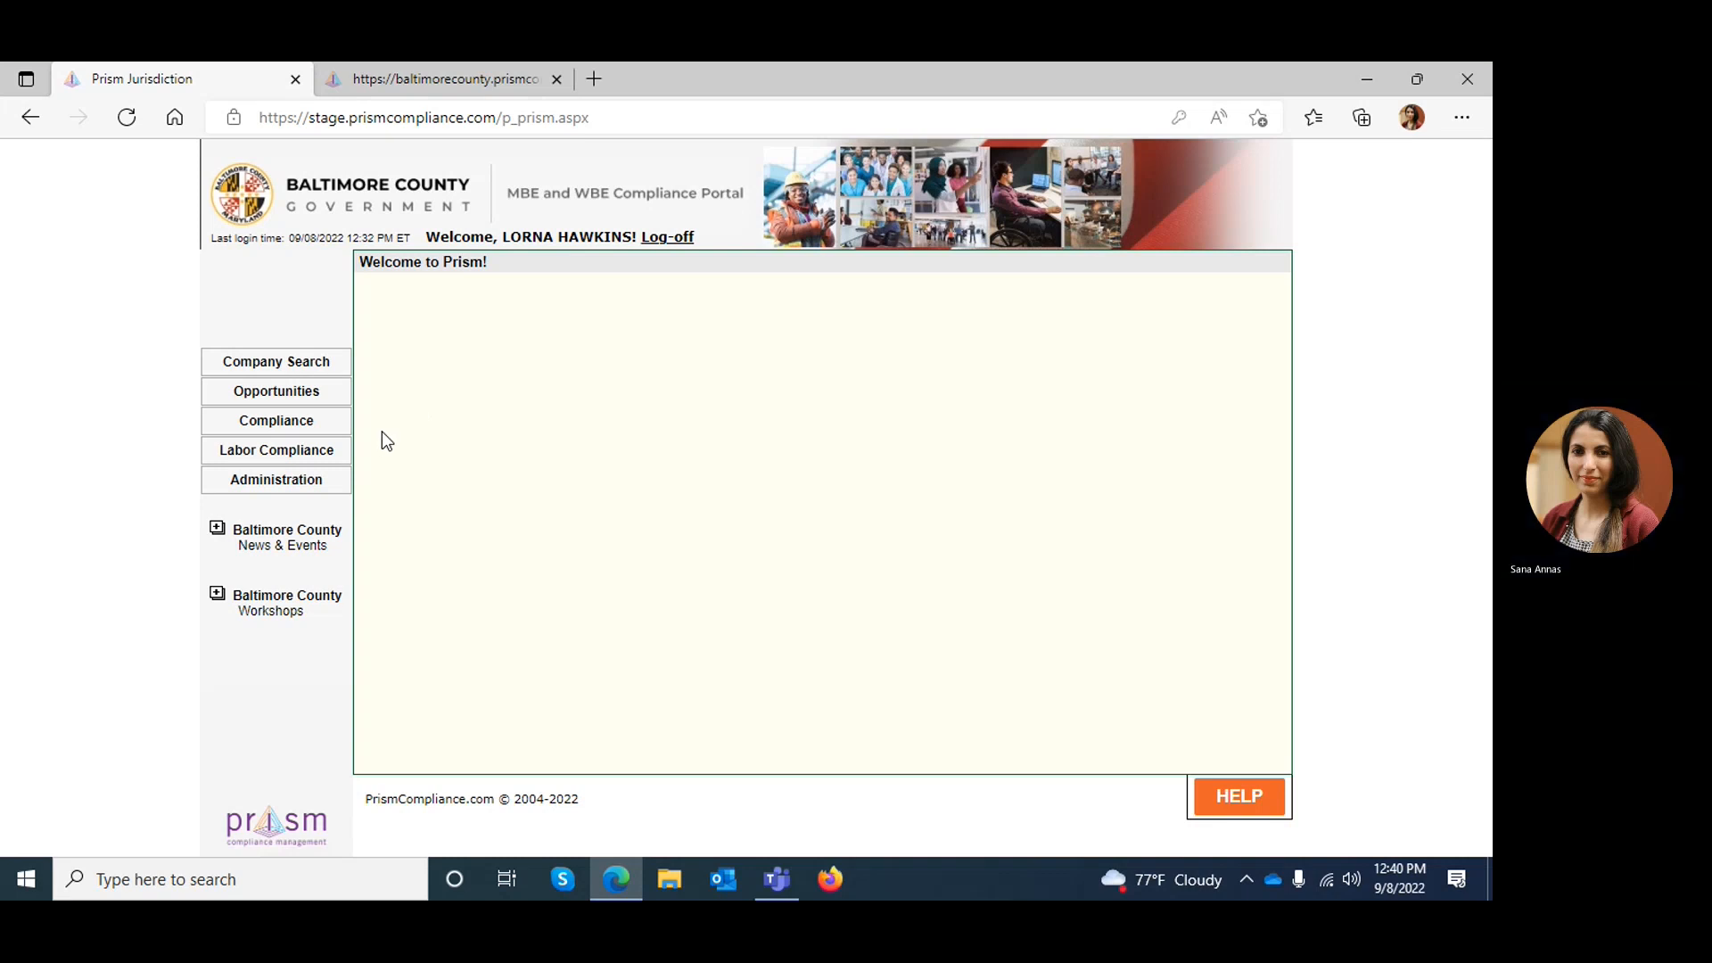
Open the compliance contract list, check the position and role for Historic Property Restoration & Beautification, and open that contract's invoices
left_click(283, 430)
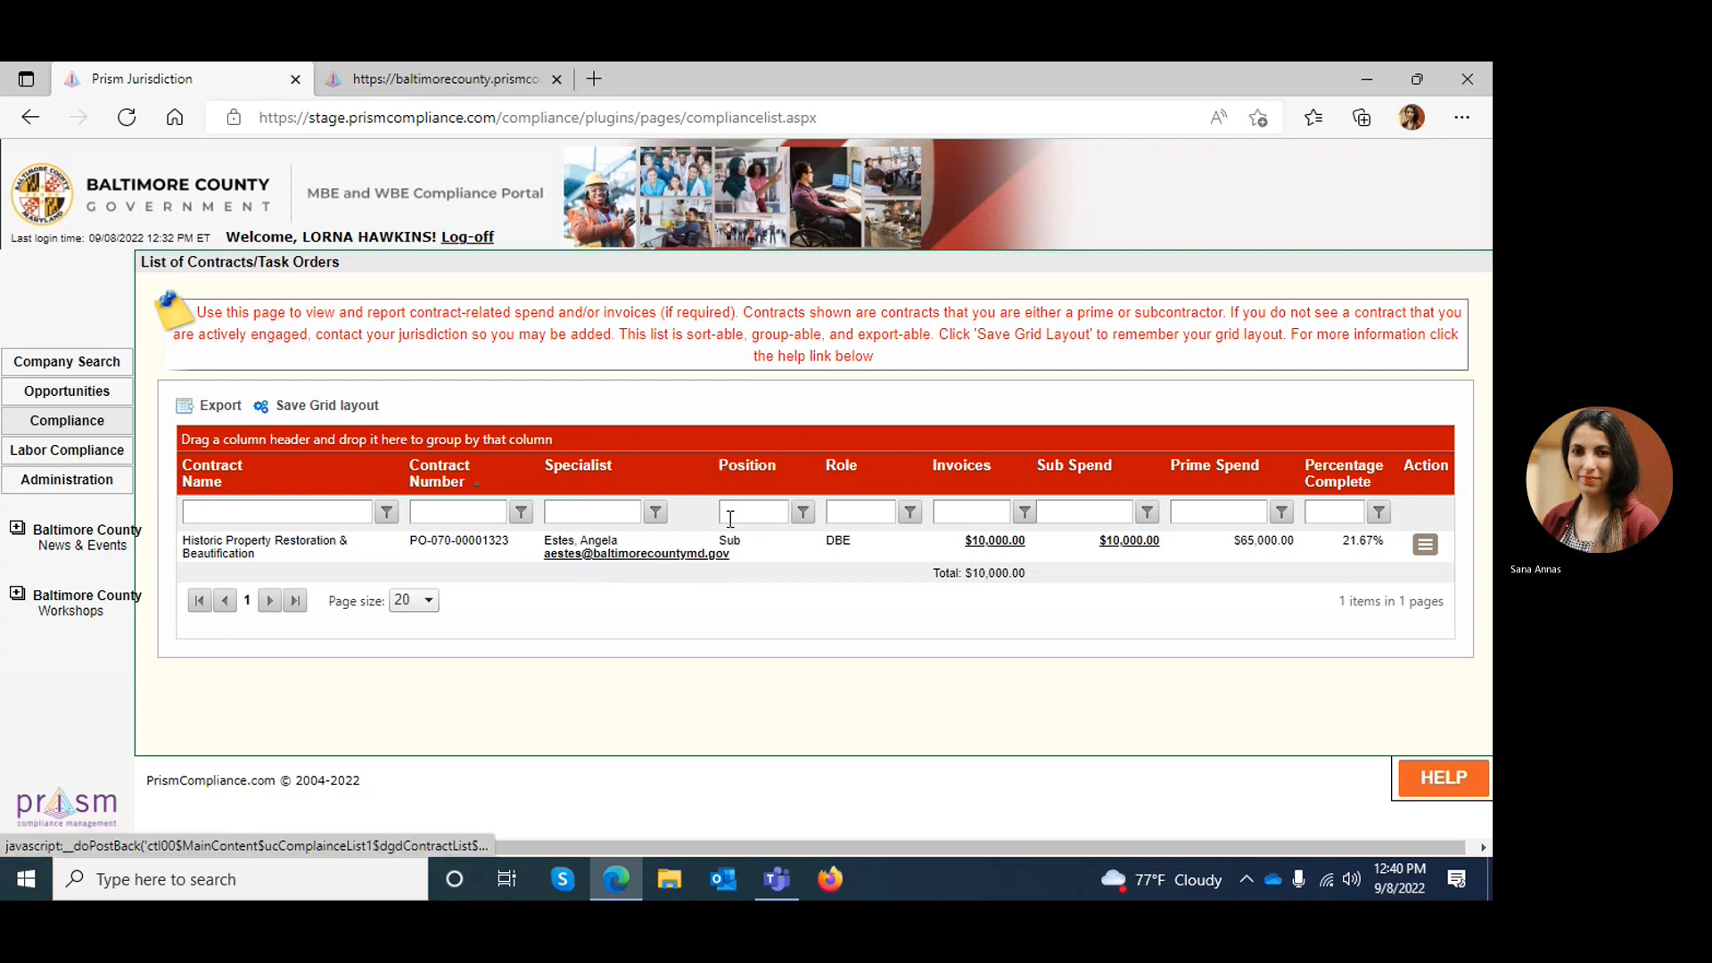
left_click_drag(721, 538, 748, 550)
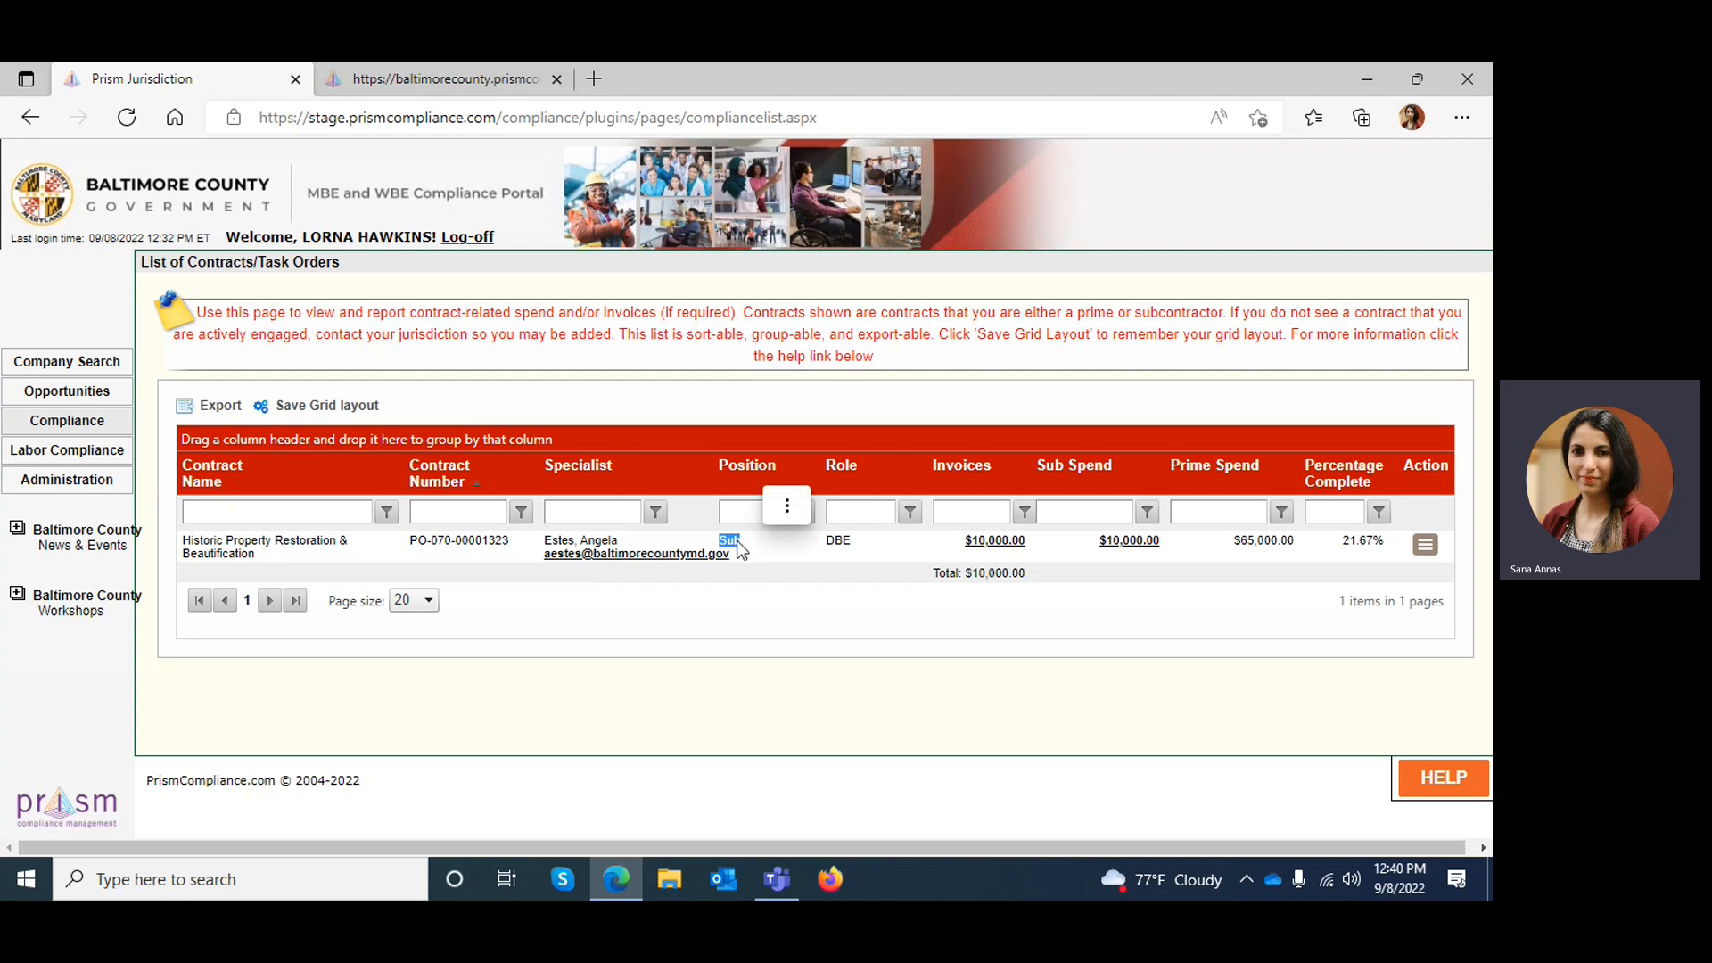
left_click_drag(851, 540, 826, 538)
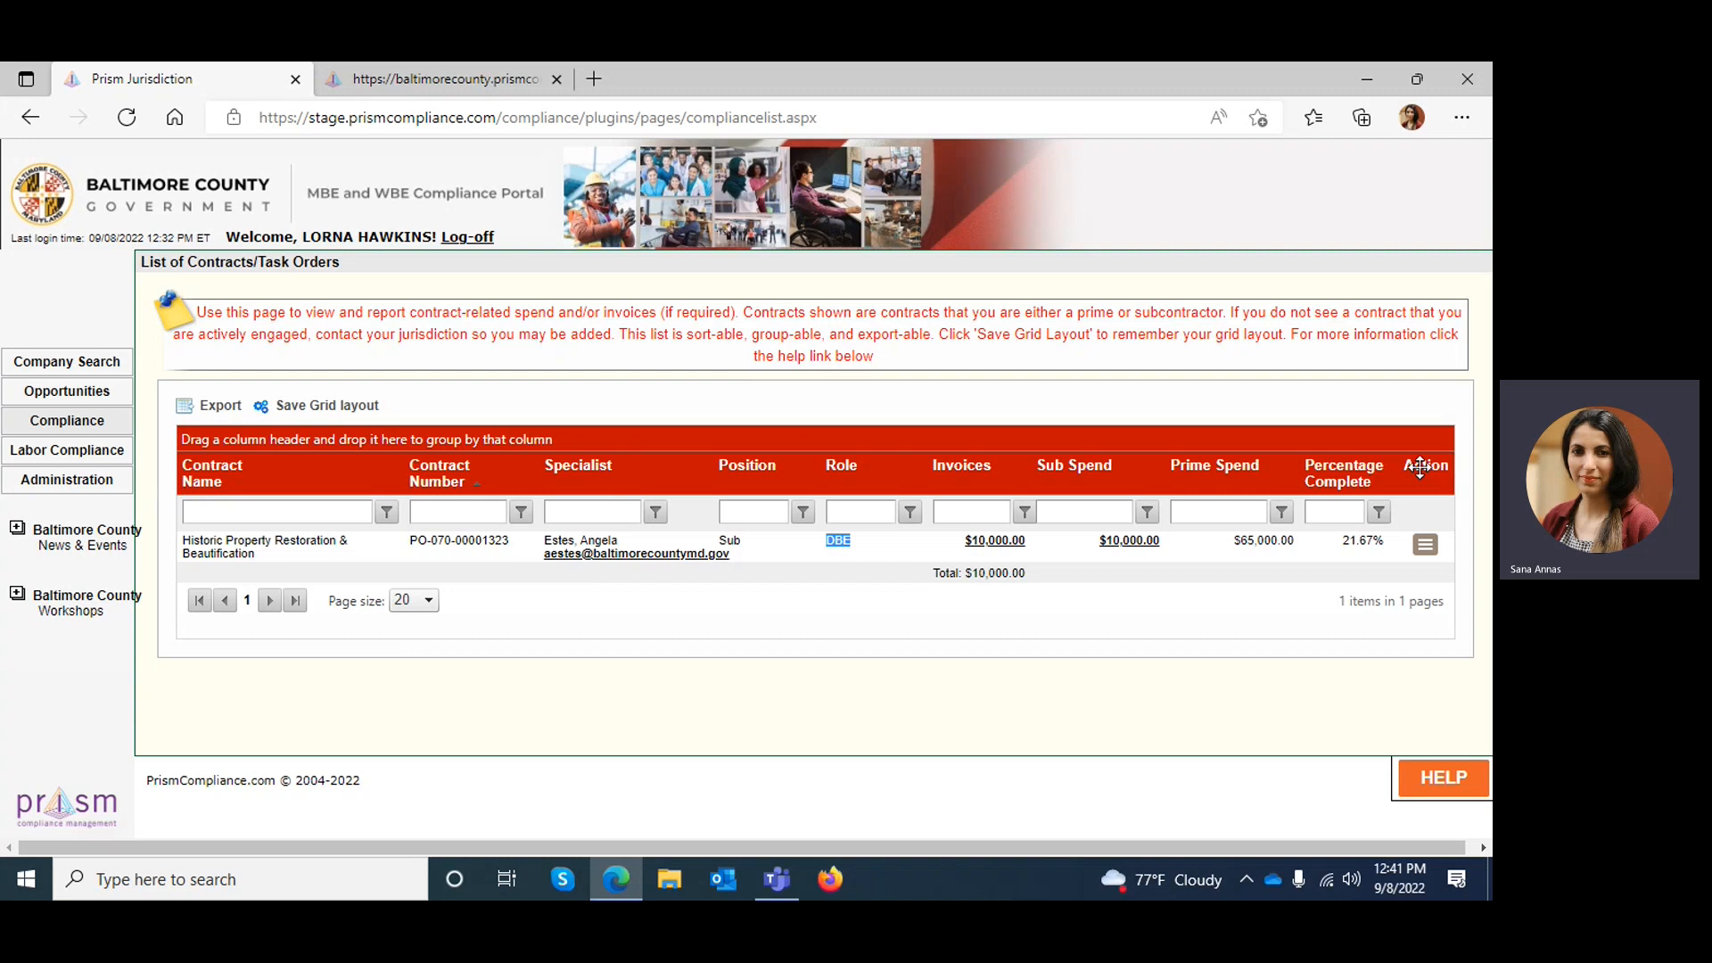
left_click(1431, 551)
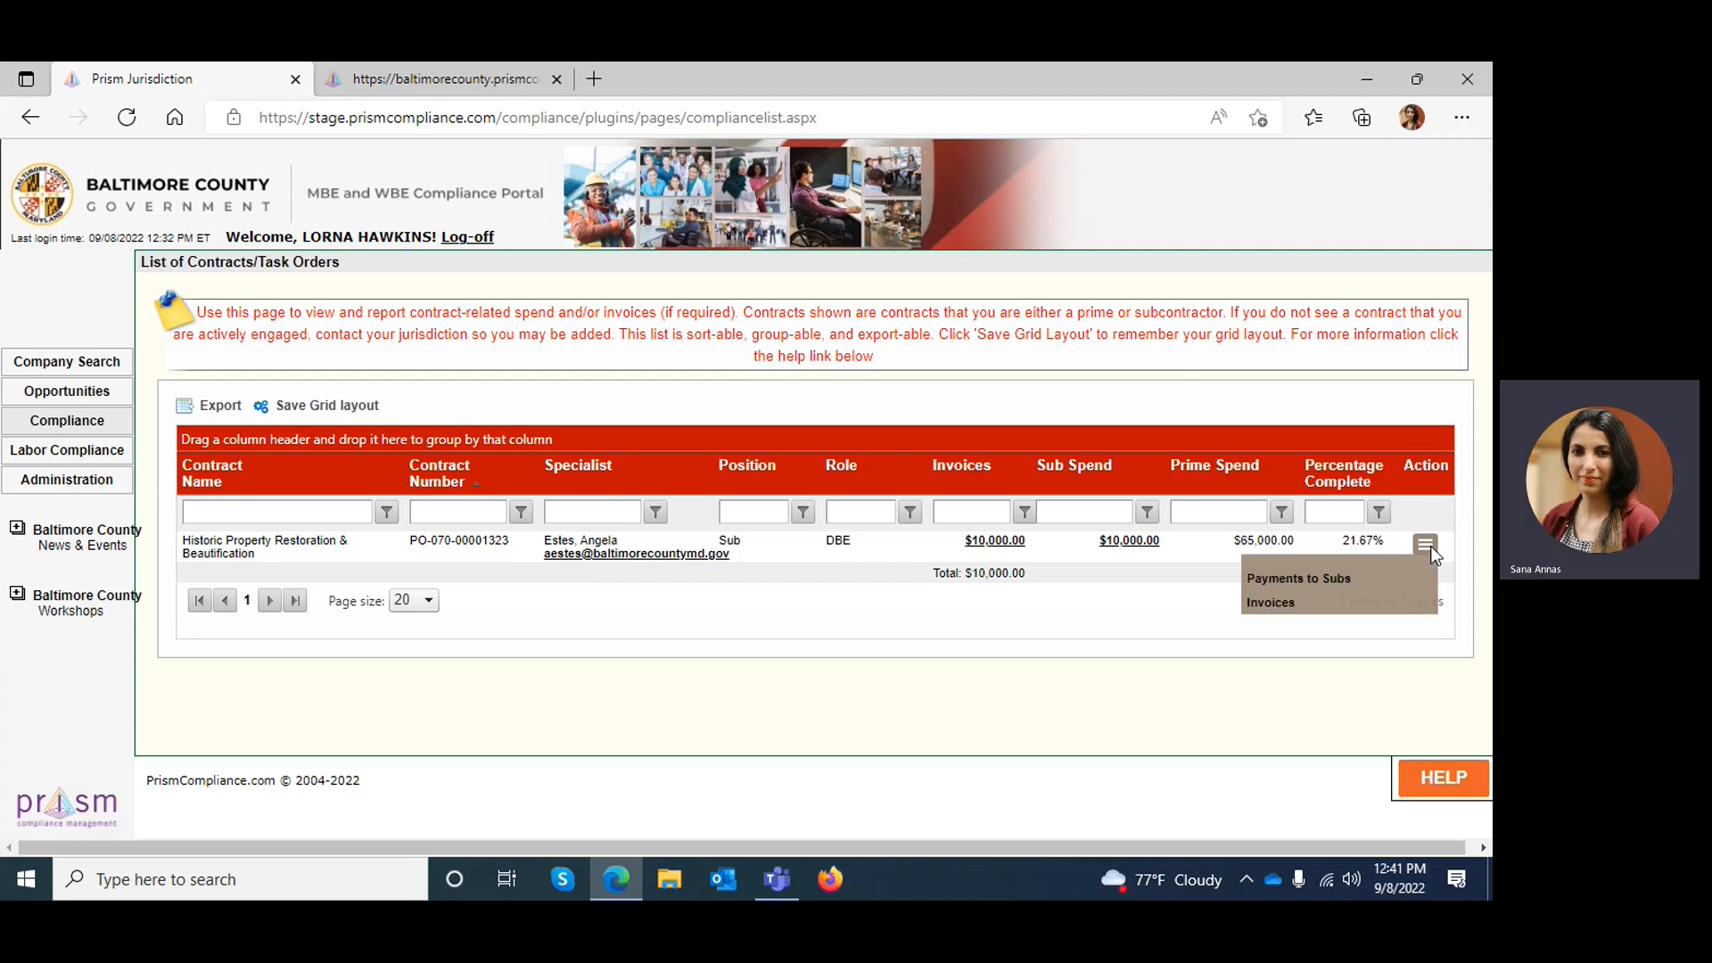
left_click(1273, 603)
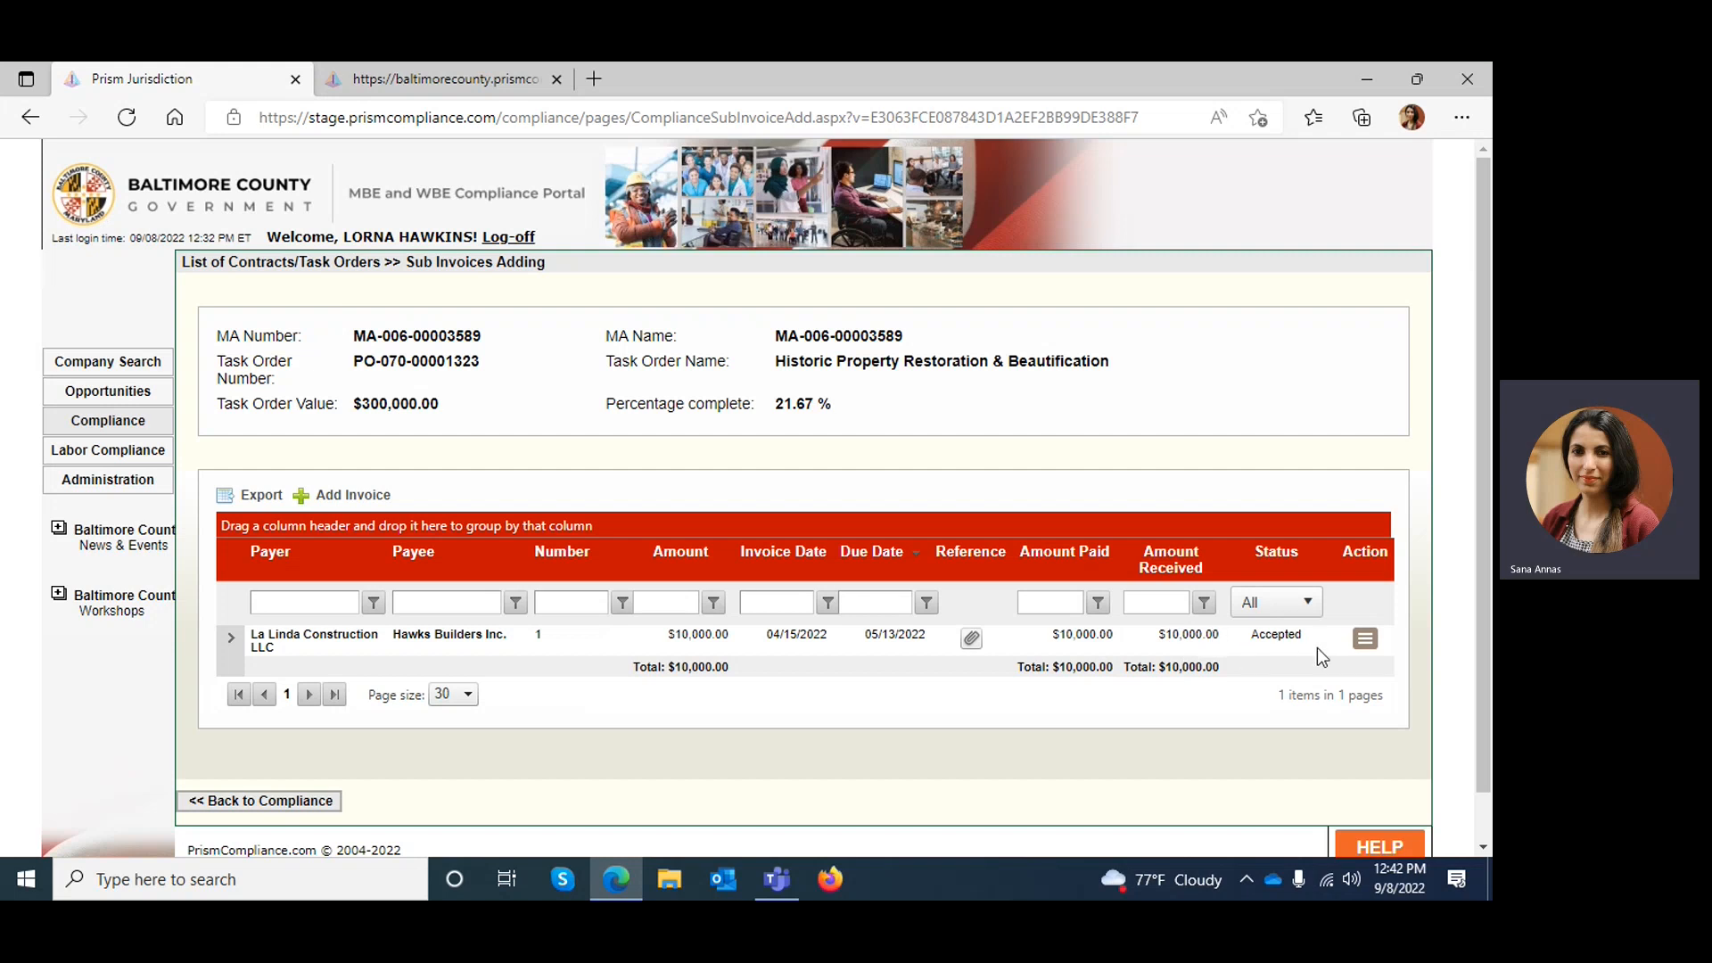
Open a blank invoice form, go through its amount, number and date fields, and close it without adding an invoice
left_click(311, 502)
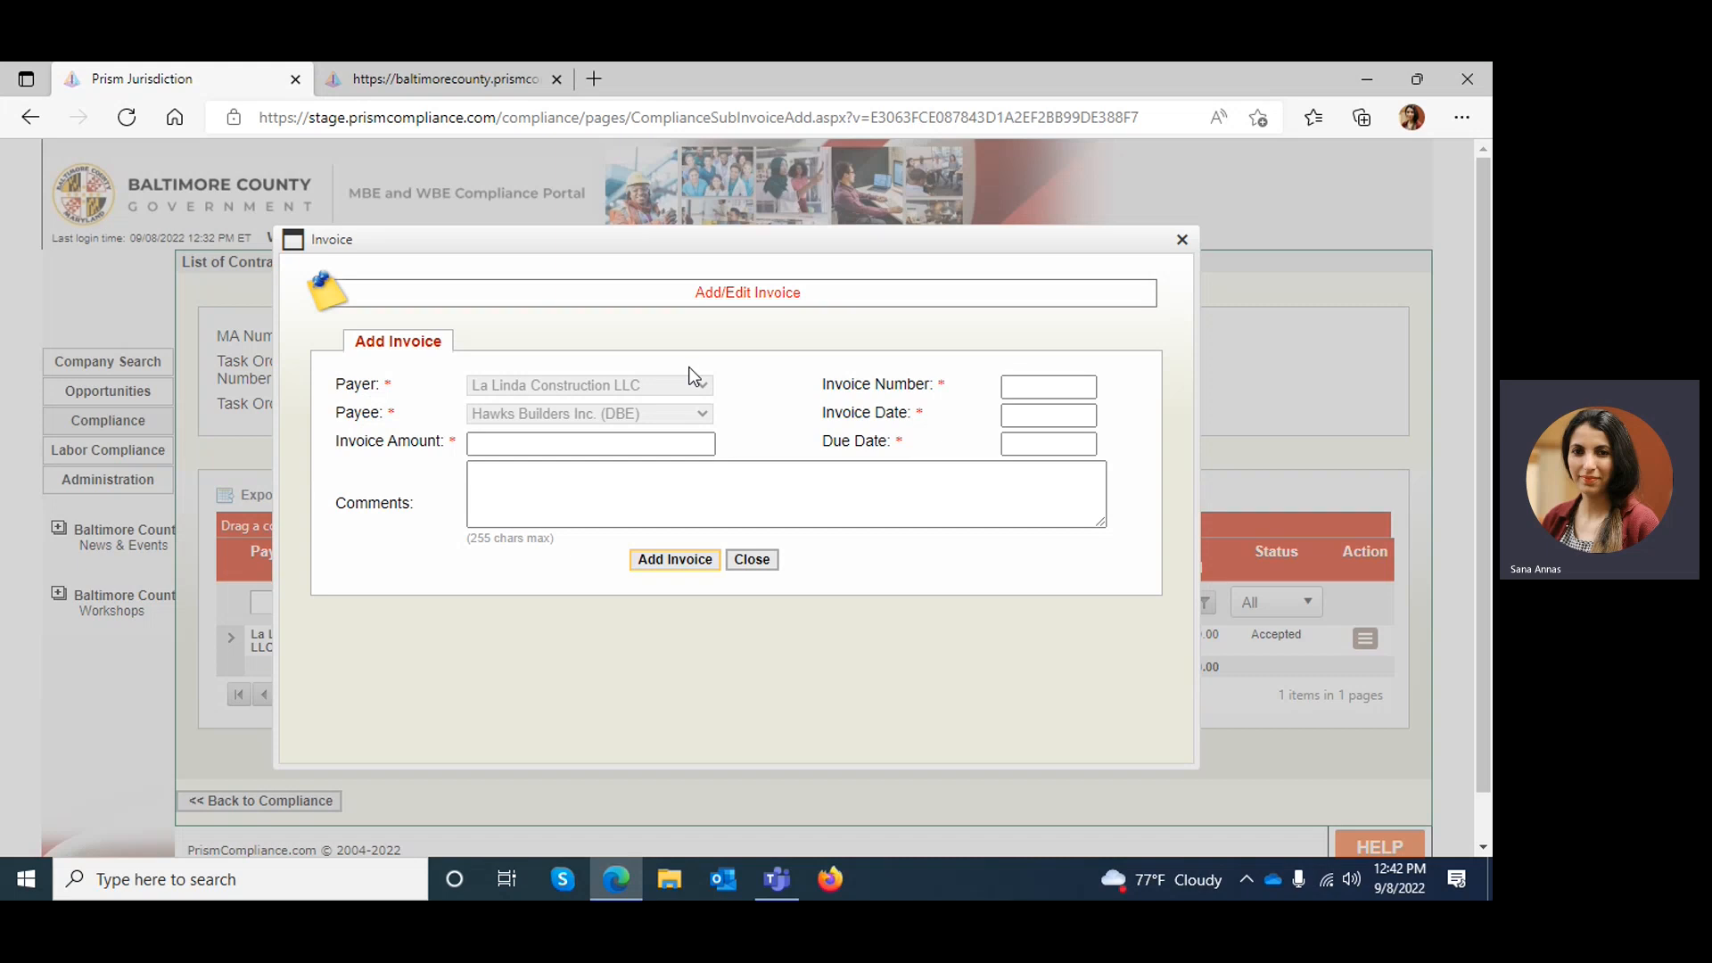
left_click(594, 442)
left_click(594, 442)
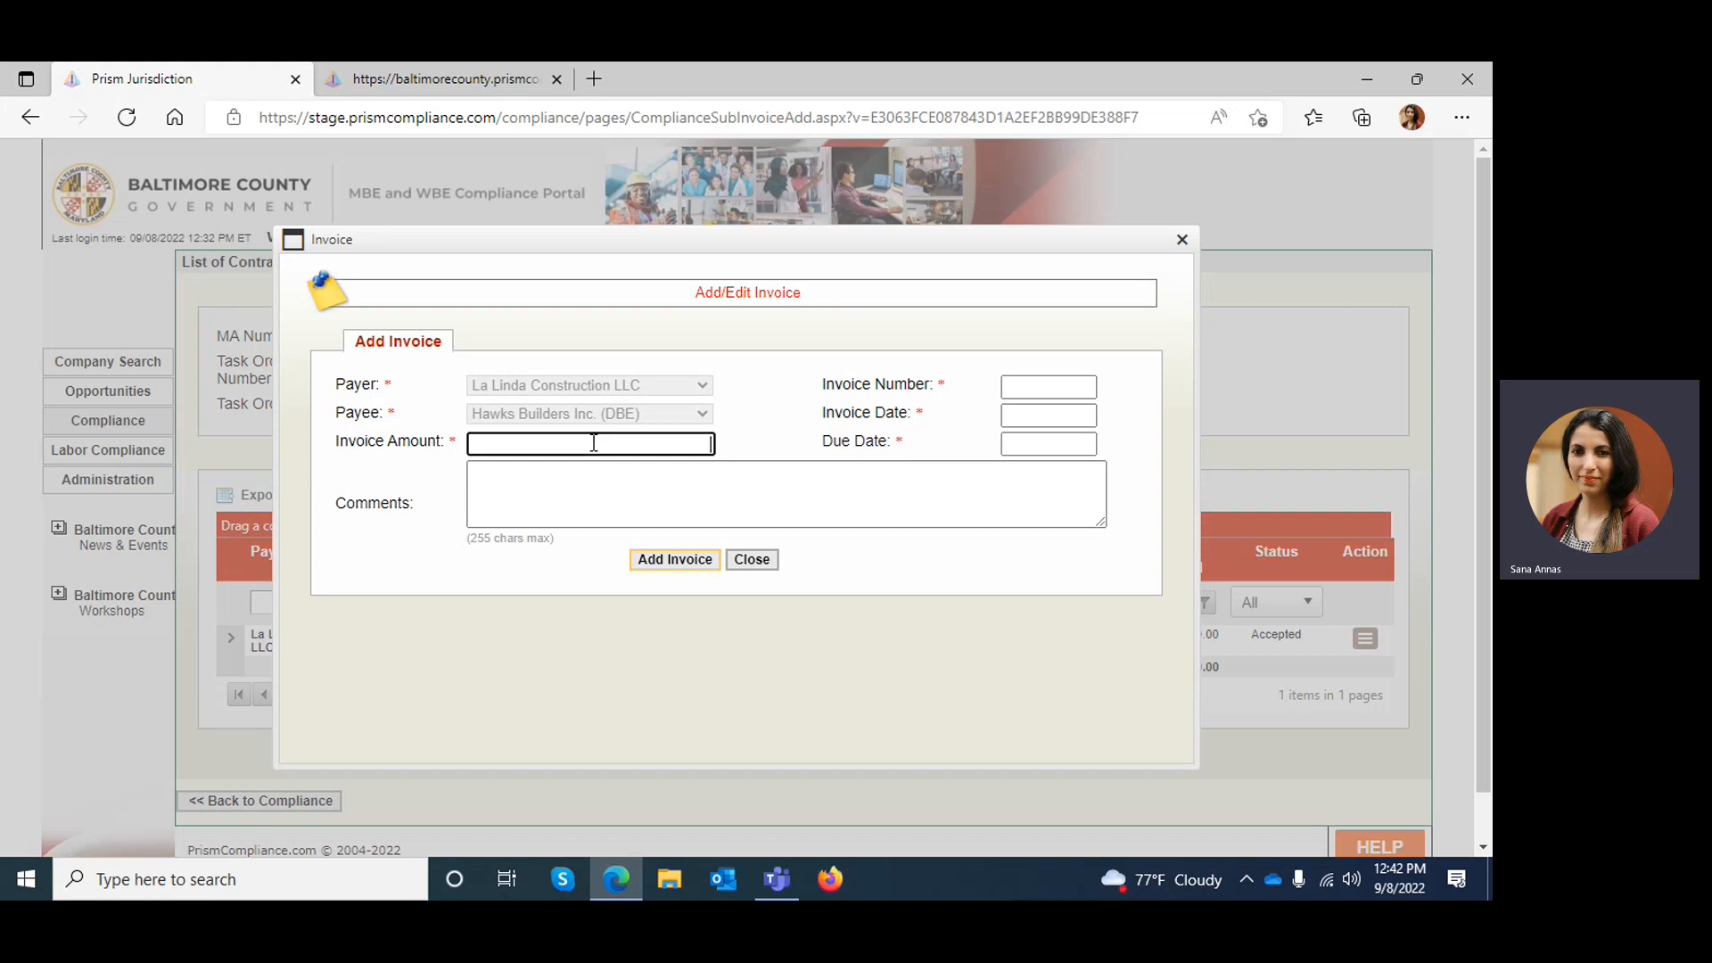
left_click(1083, 388)
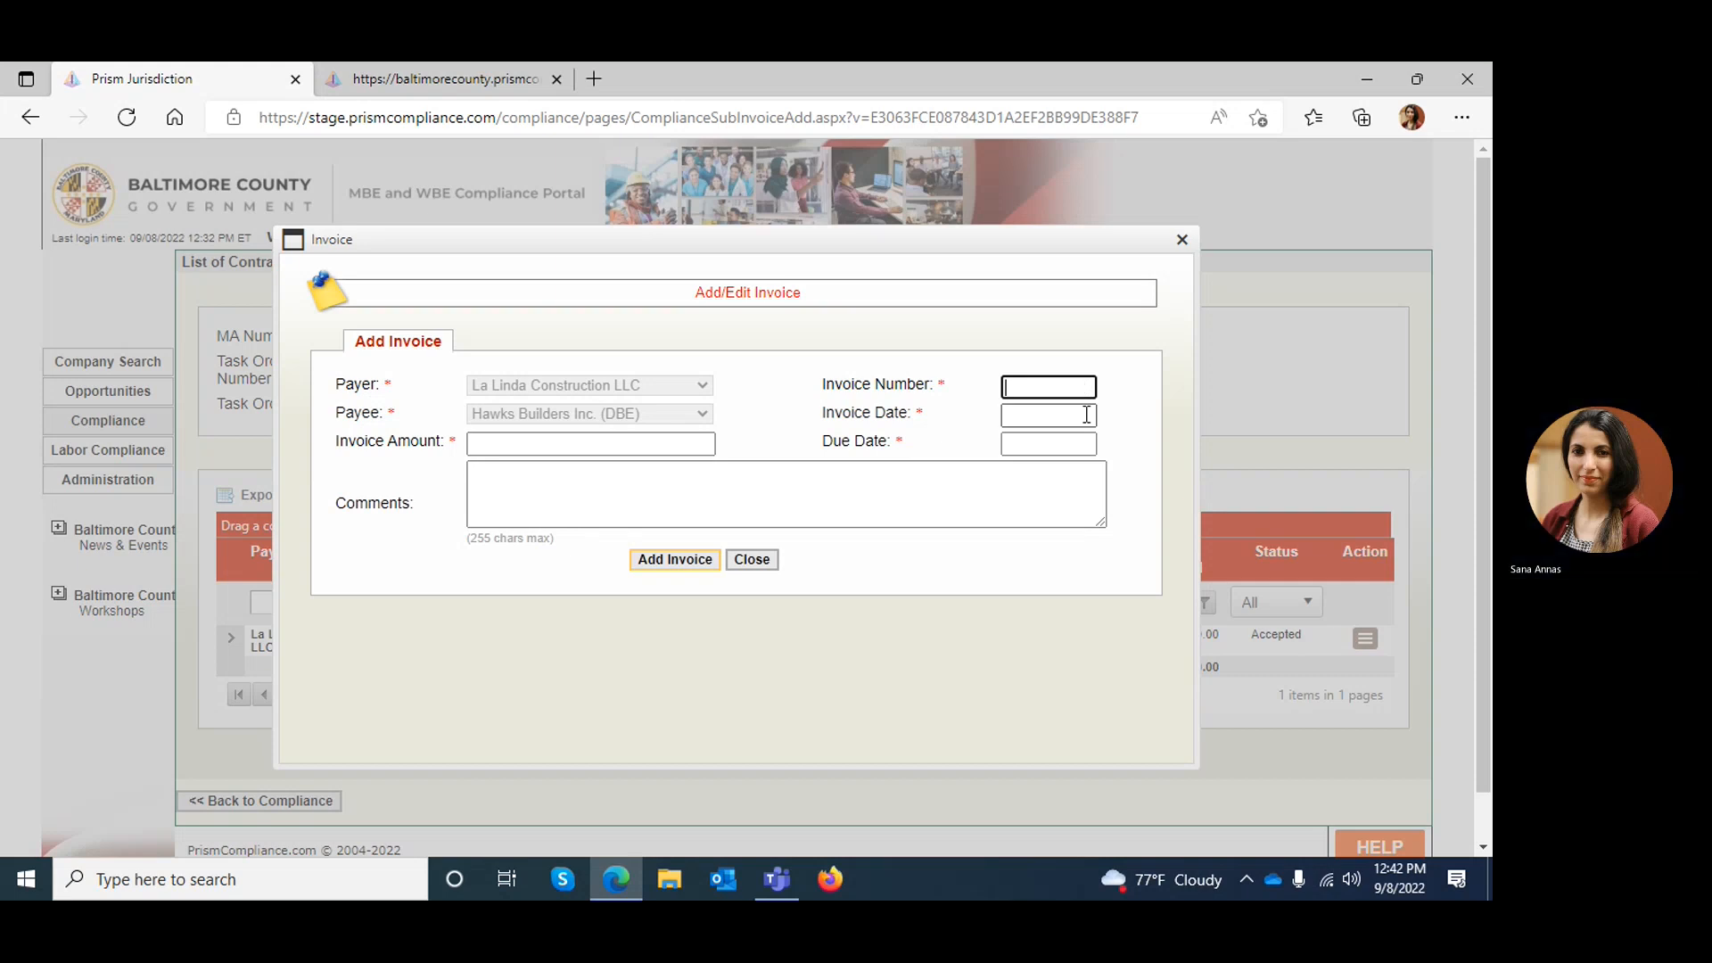
left_click(1083, 415)
left_click(1130, 441)
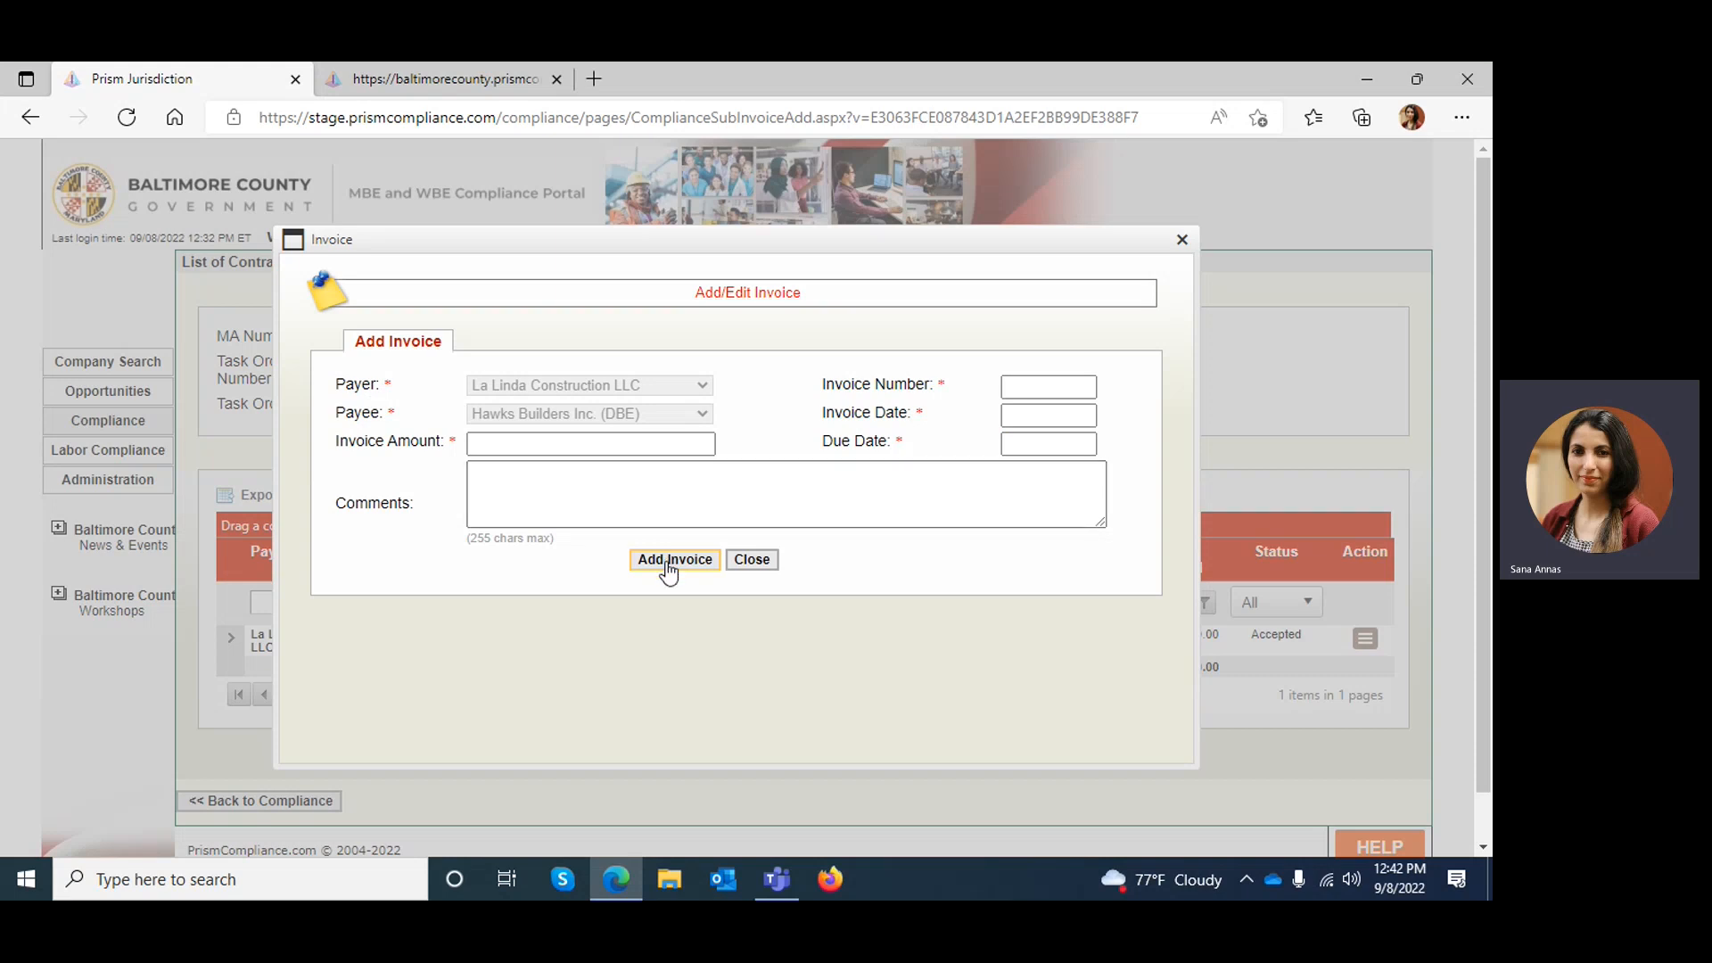
left_click(1183, 239)
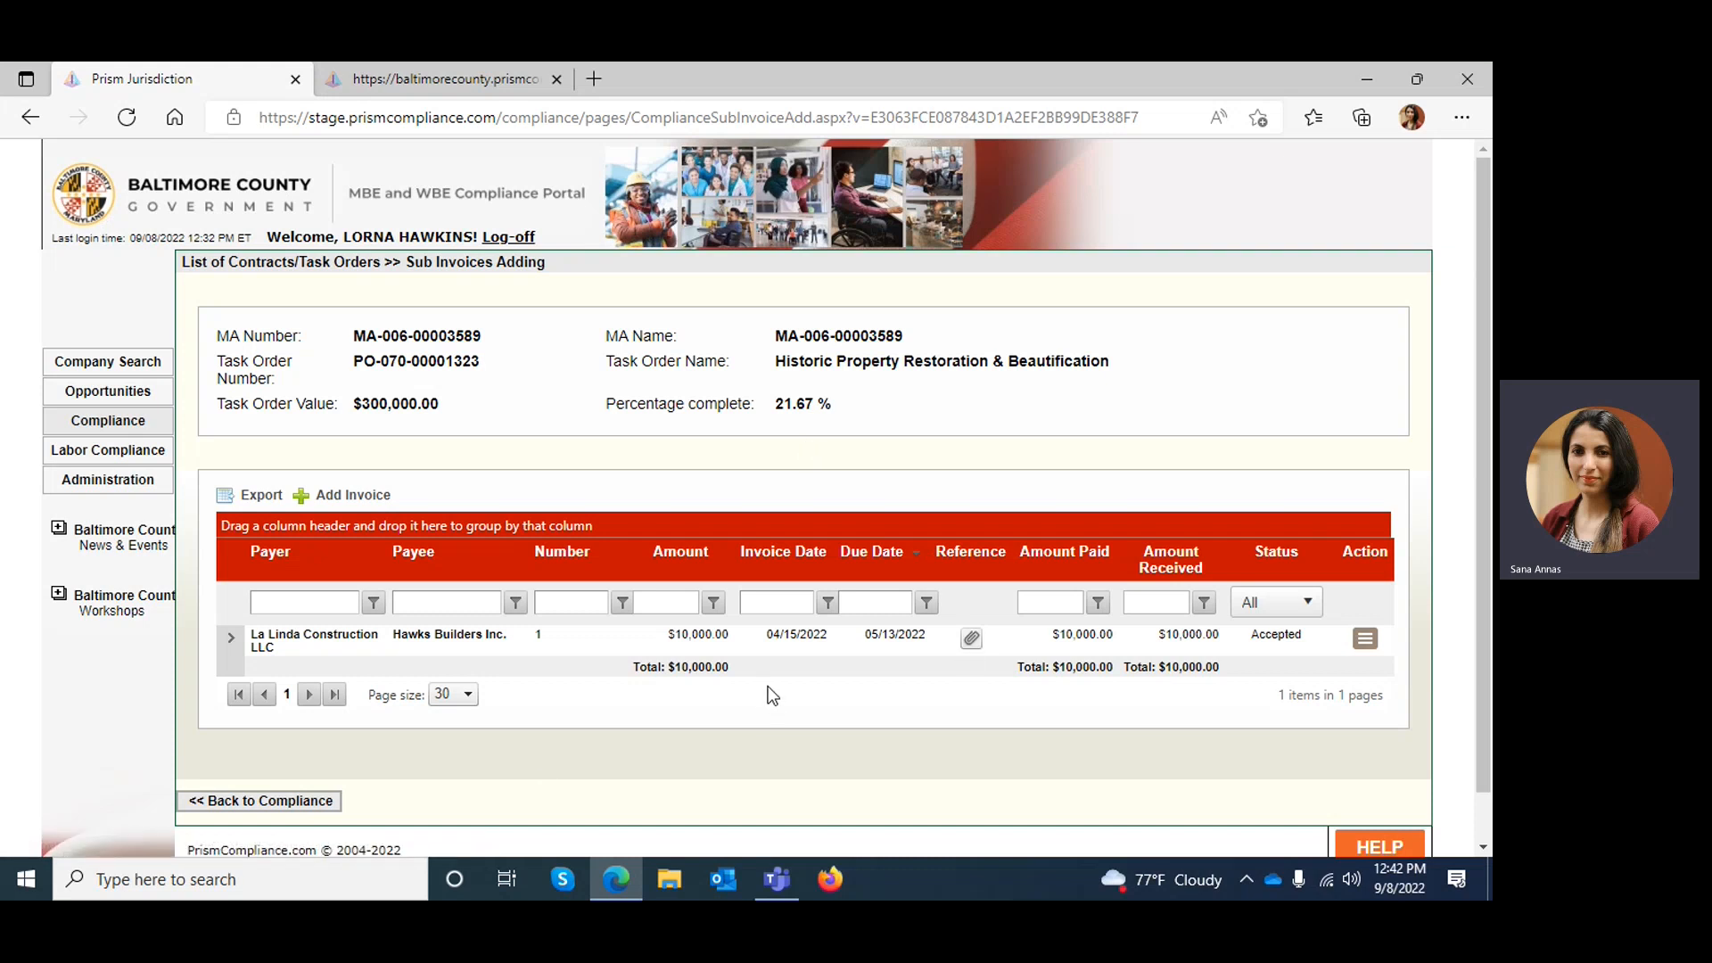
Return to the list of contracts and log off from the subcontractor account
left_click(271, 802)
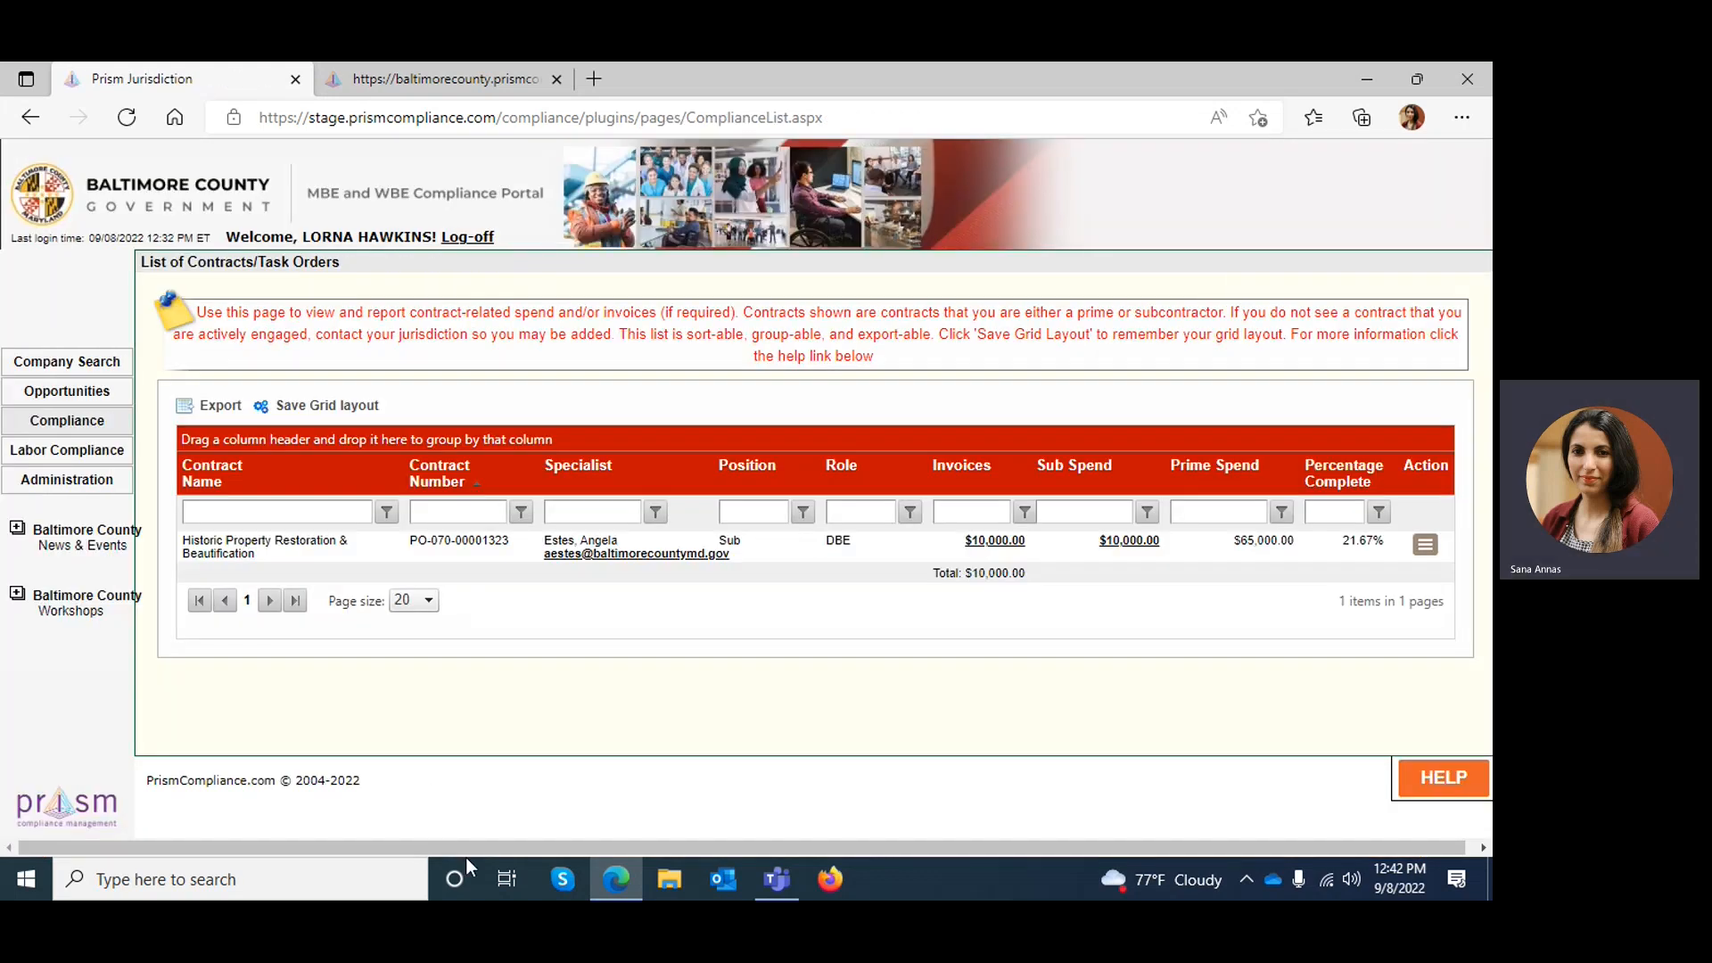
left_click_drag(464, 850, 535, 848)
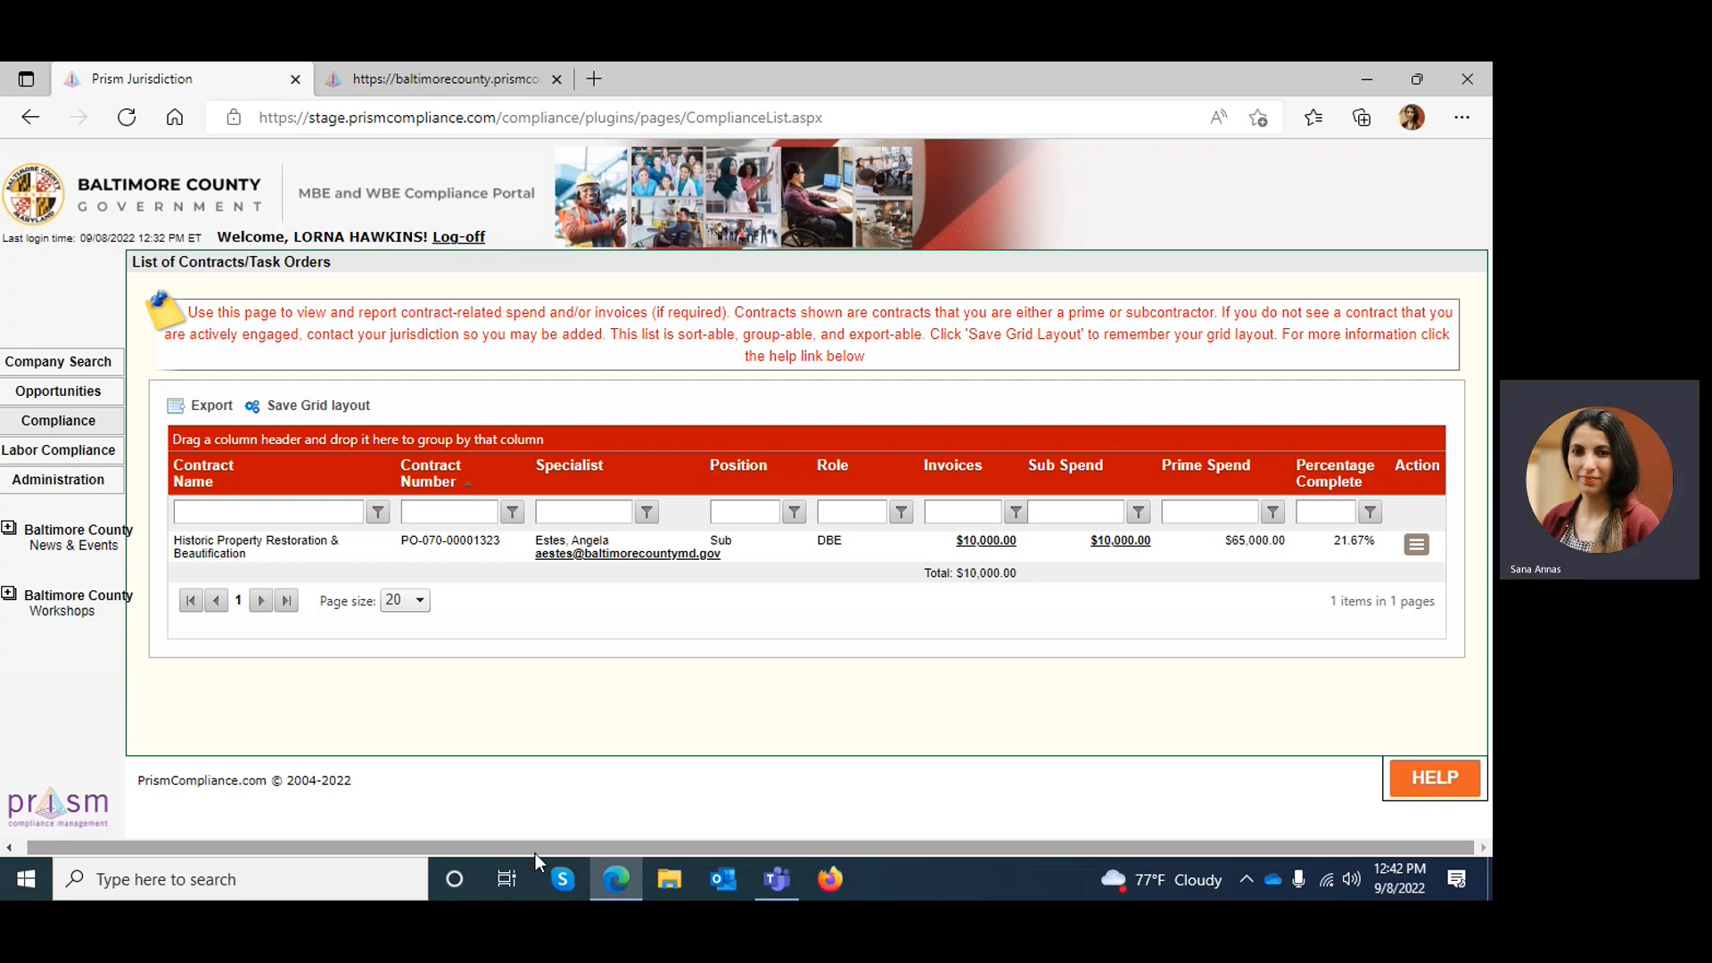
left_click(479, 238)
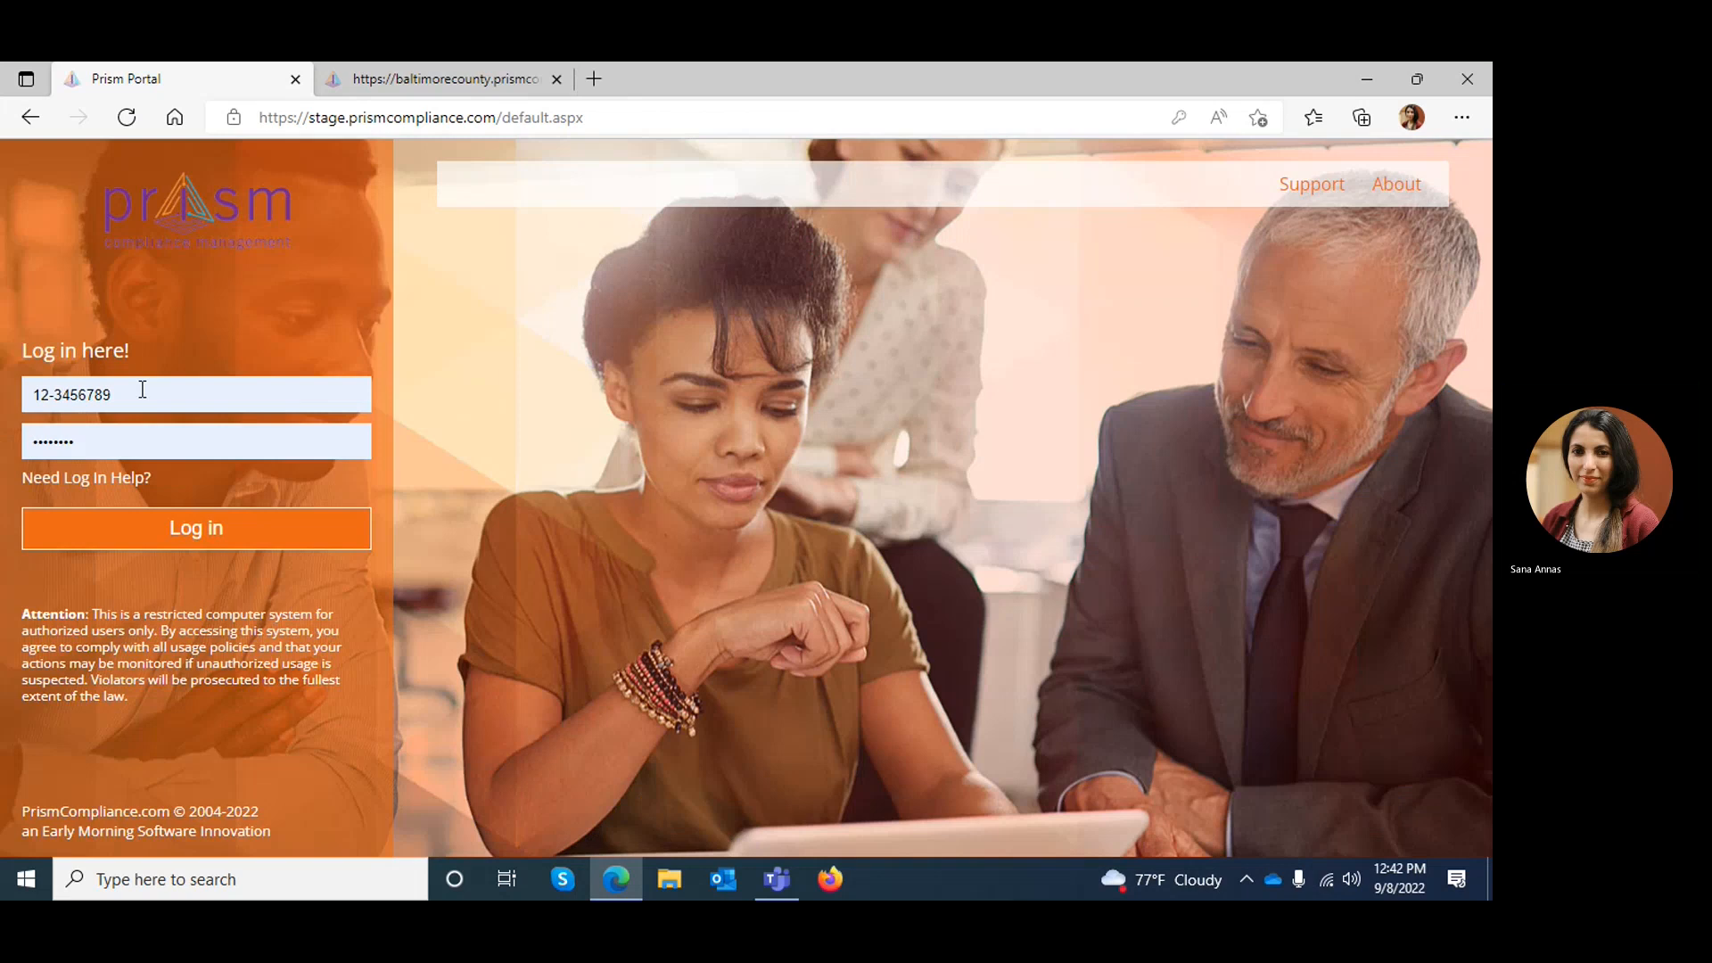
Log in to the Prism Portal with the prime contractor account's username and password
left_click_drag(142, 388, 5, 384)
key("BackSpace")
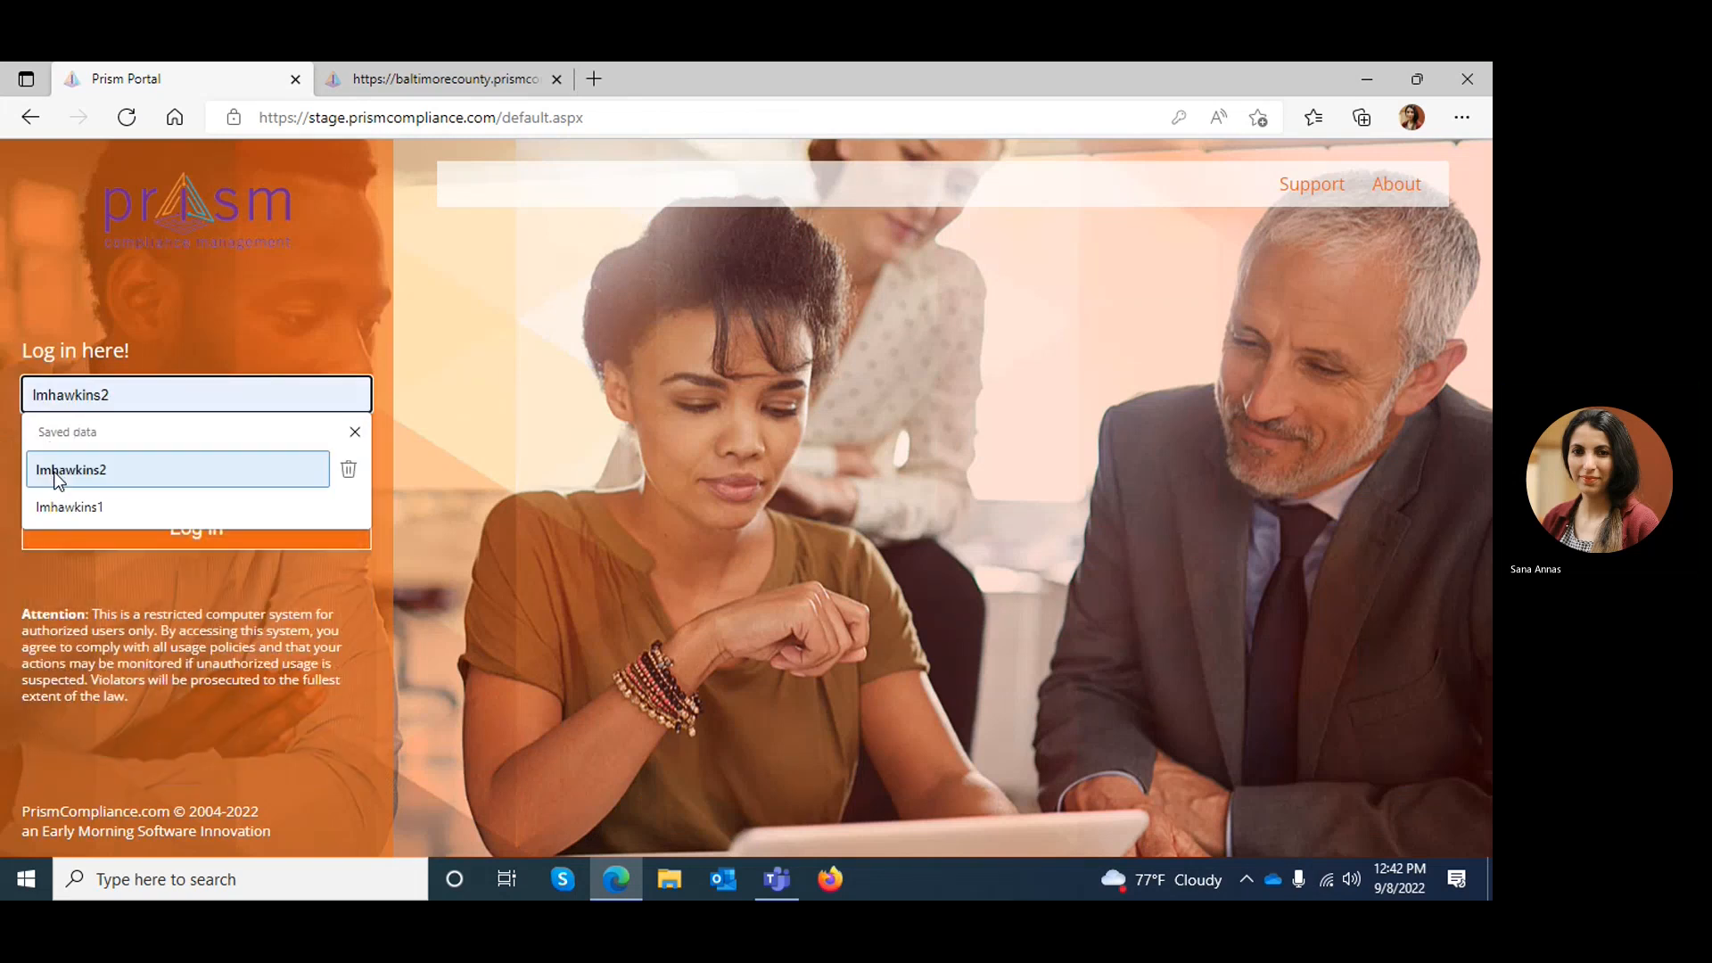
left_click(58, 479)
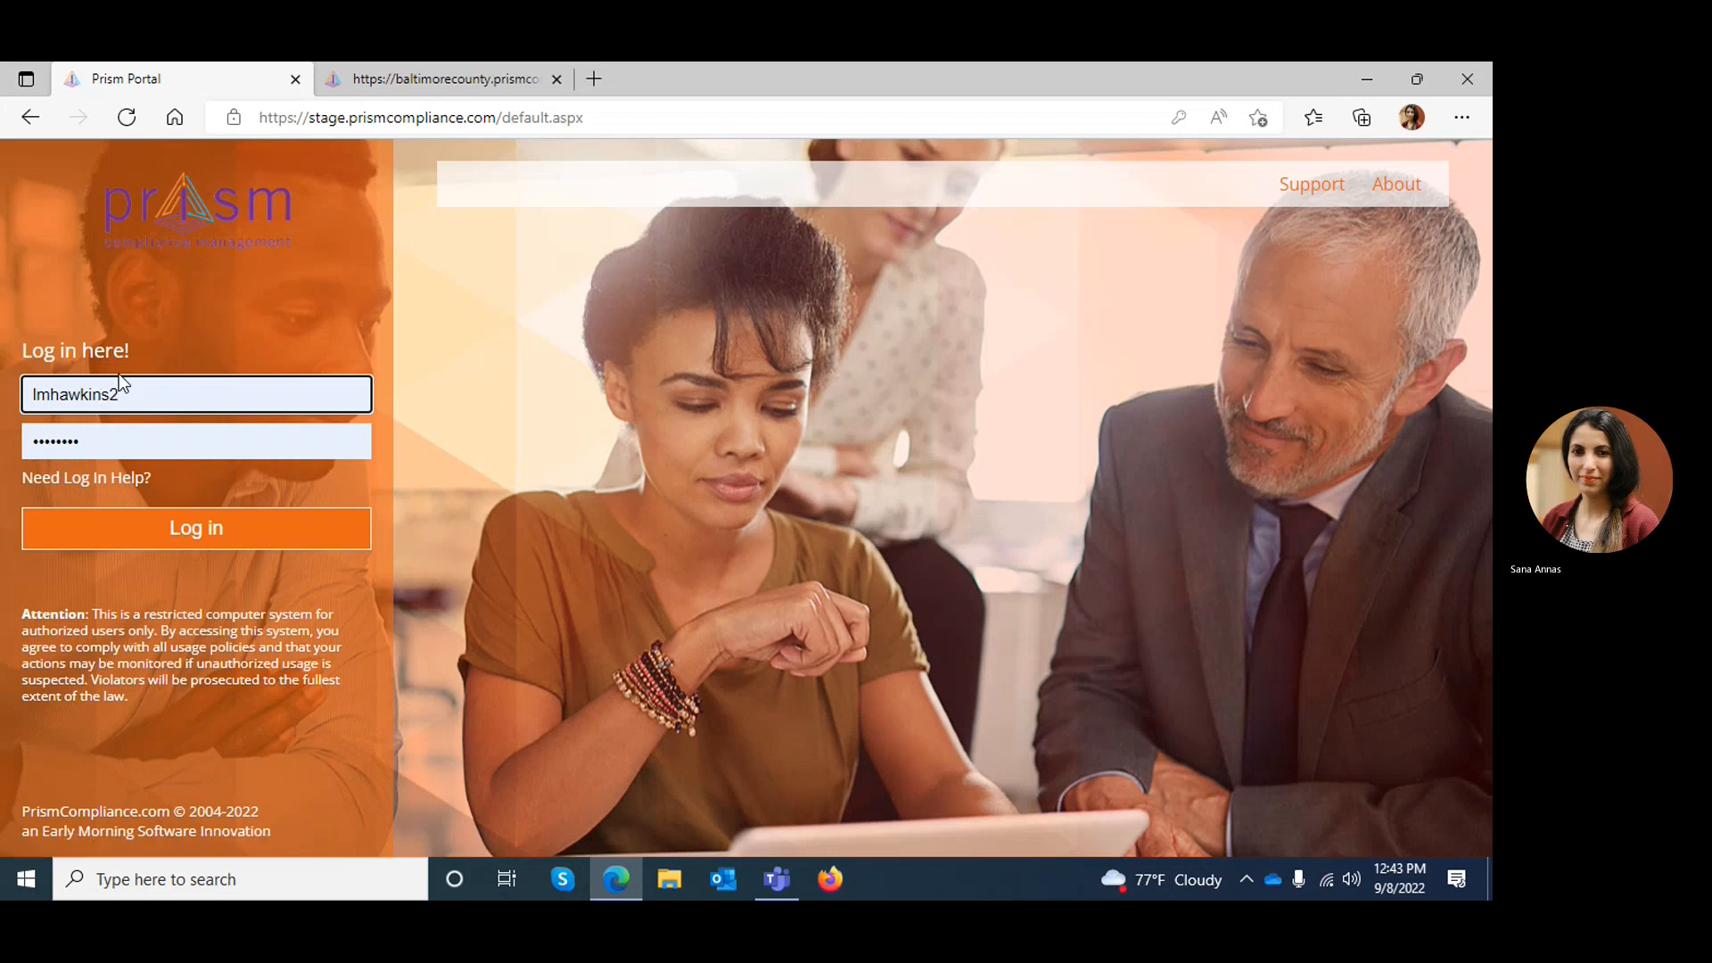
left_click_drag(119, 392, 2, 368)
type("l")
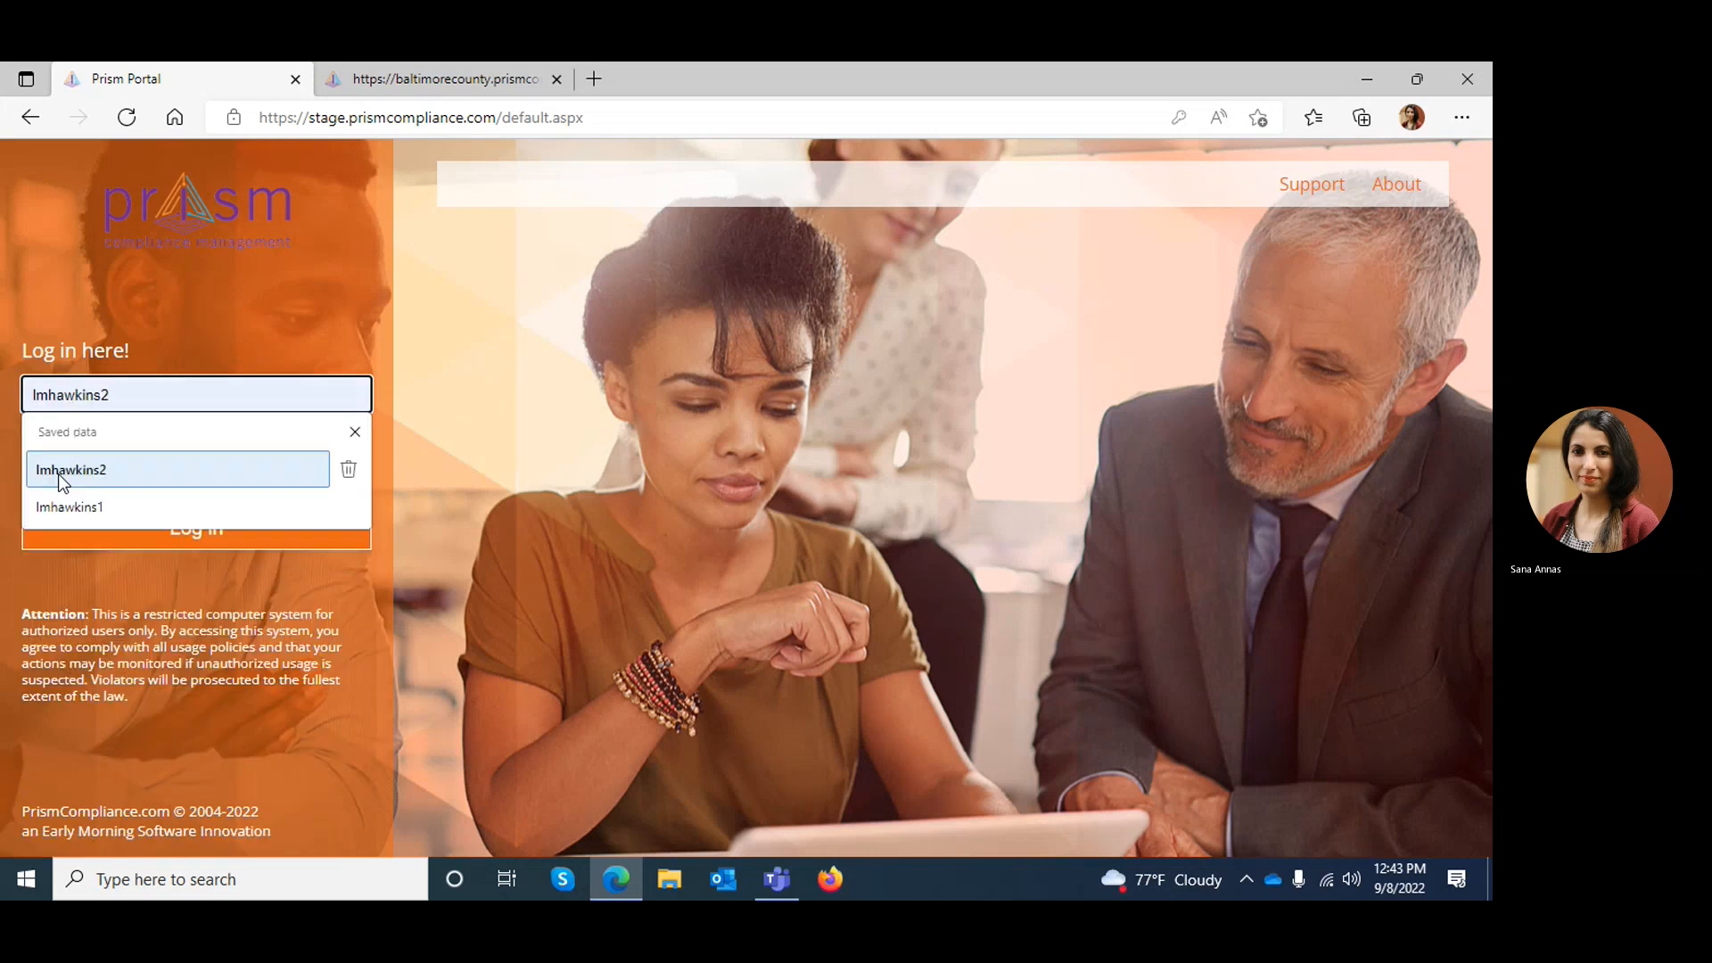
left_click(68, 507)
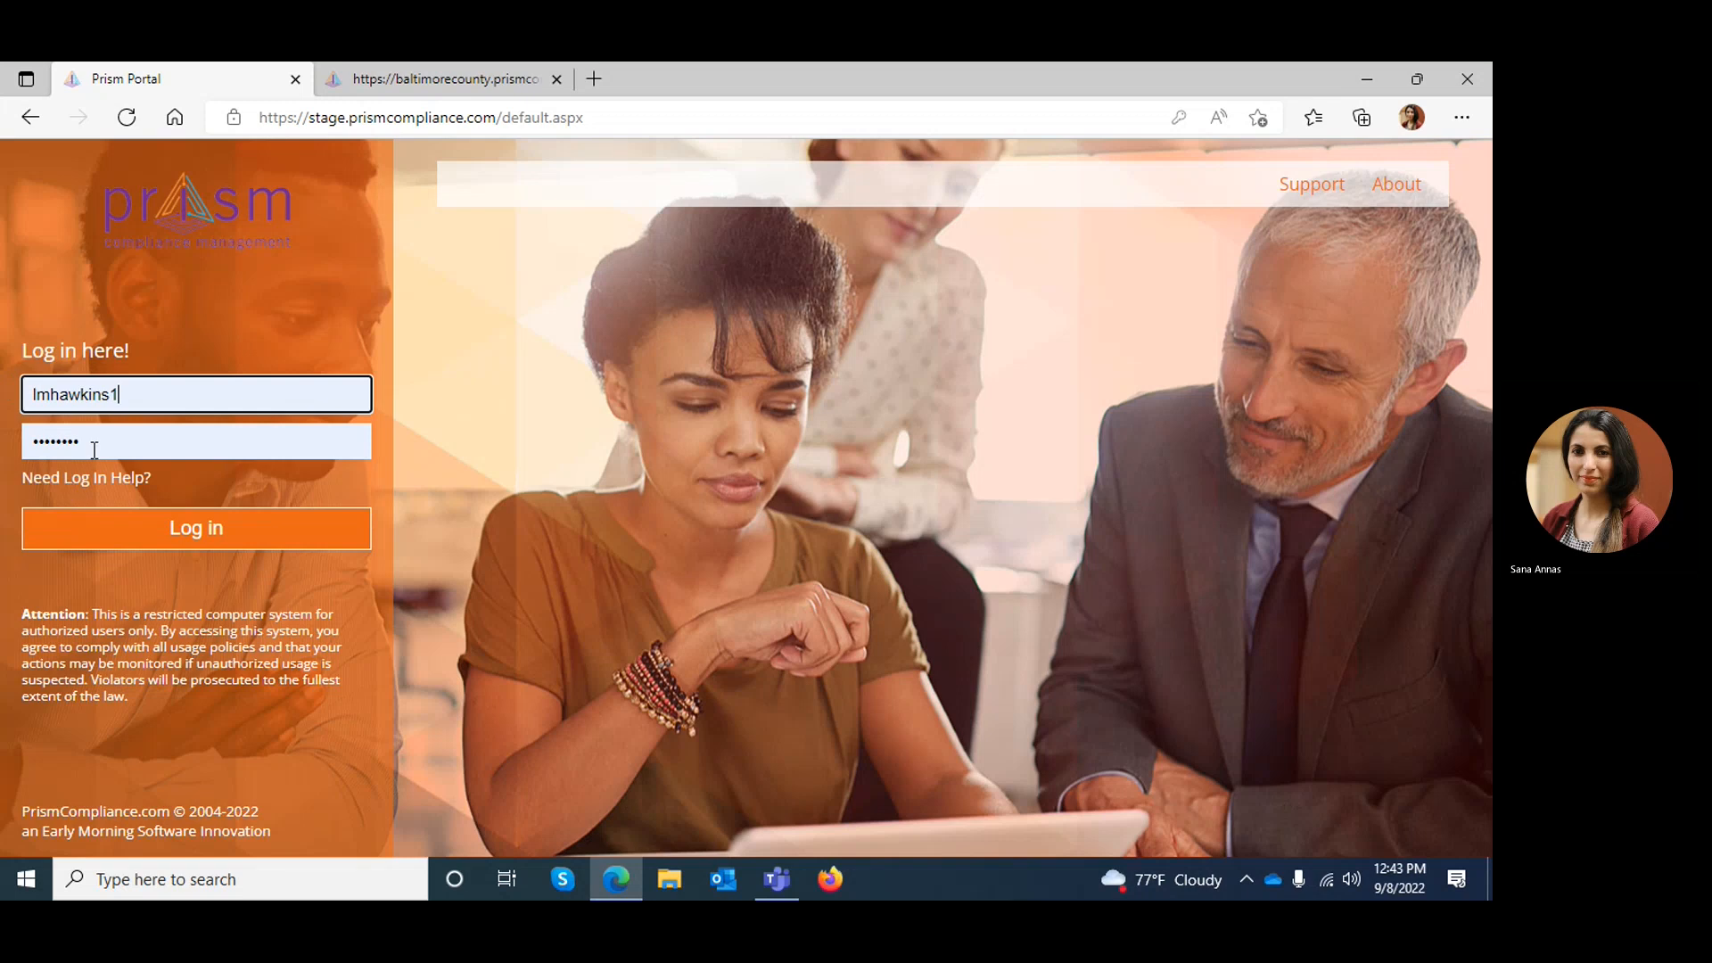
left_click_drag(91, 440, 3, 427)
key("BackSpace")
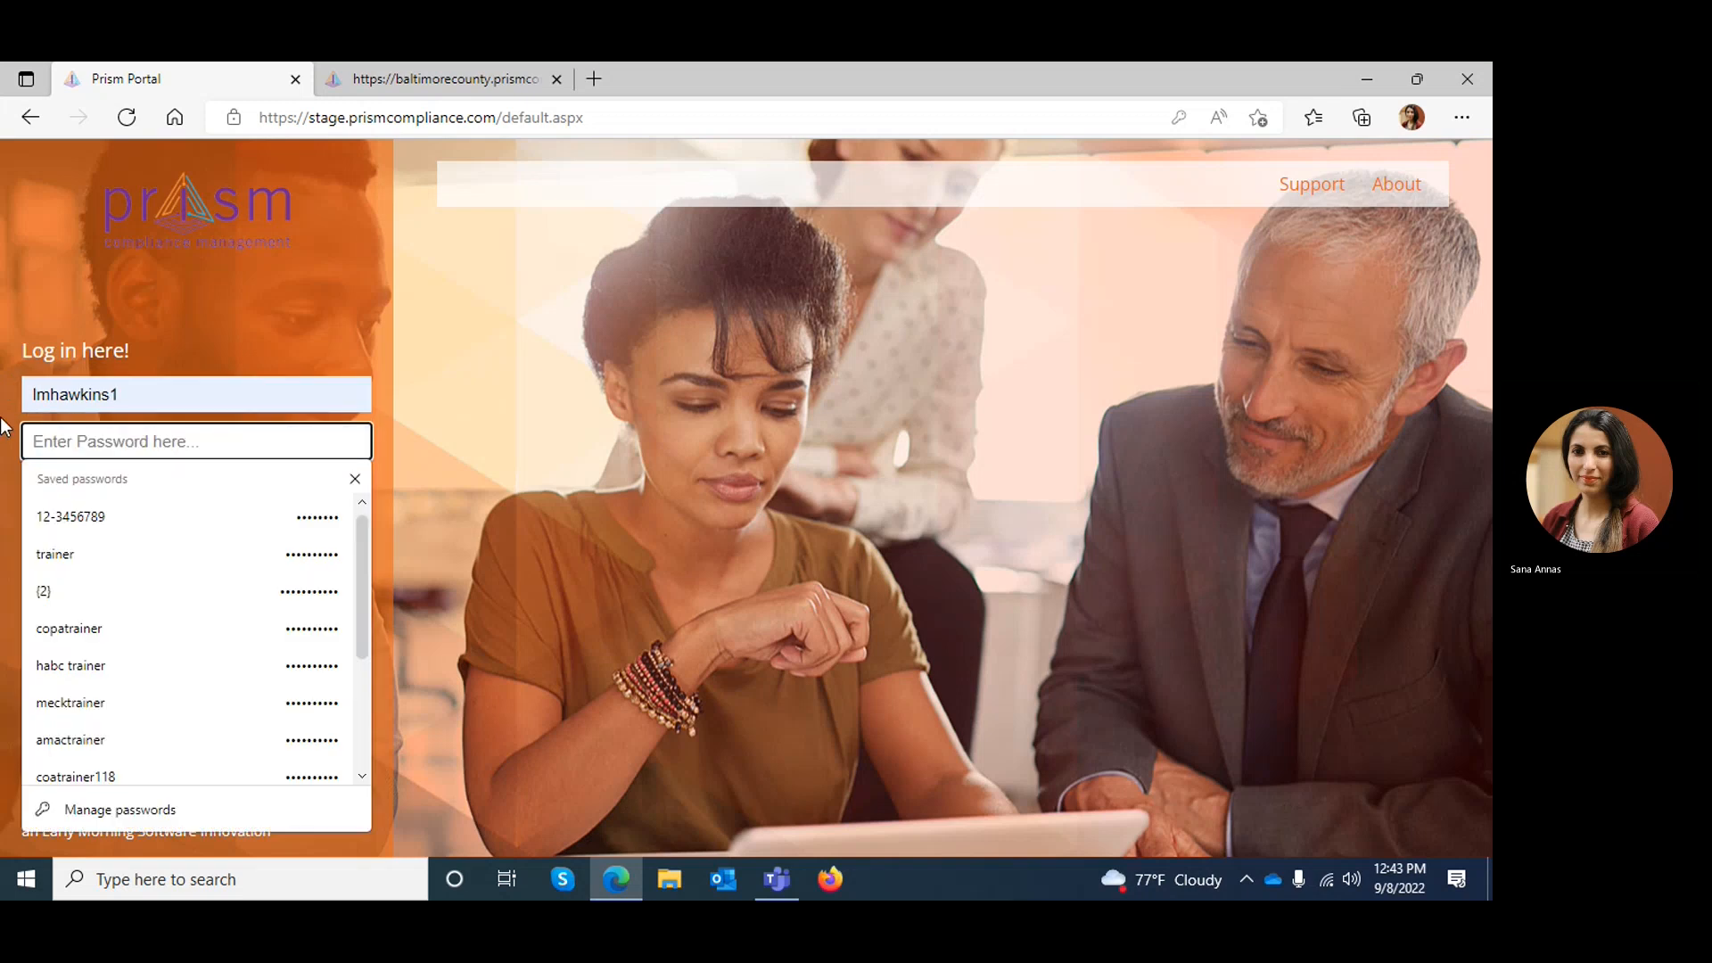
type("********")
left_click(71, 535)
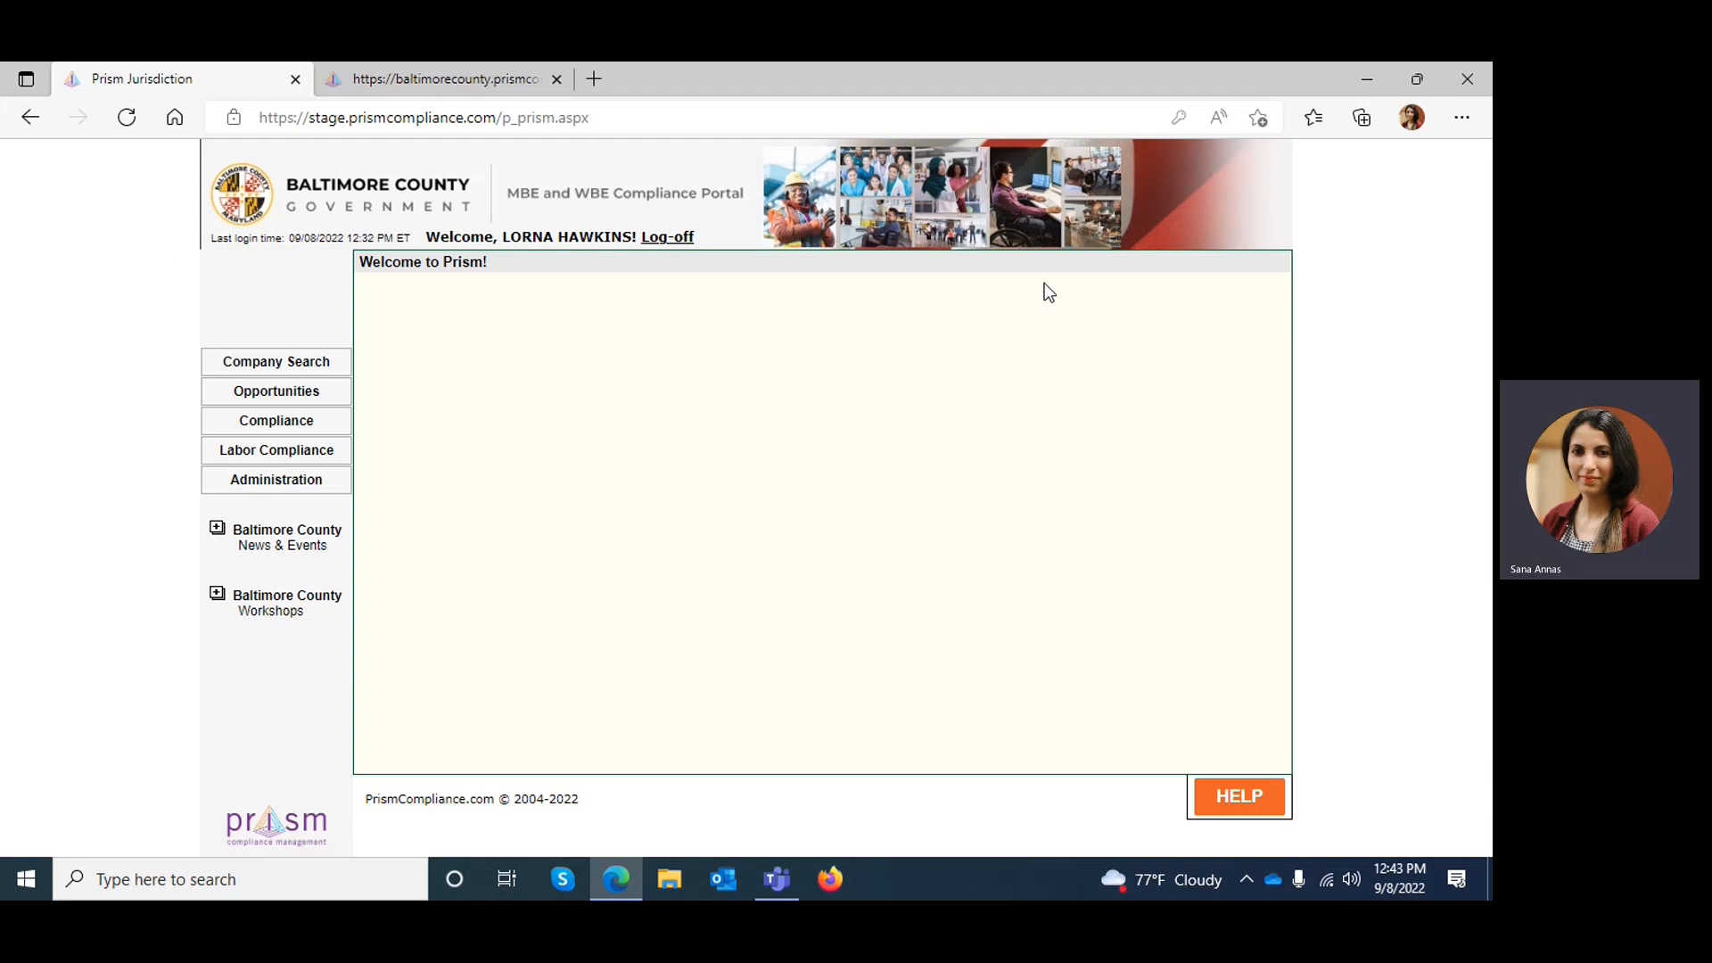
Open the compliance contract list and look through the sorting, grouping and column choices available for its headers
left_click(297, 431)
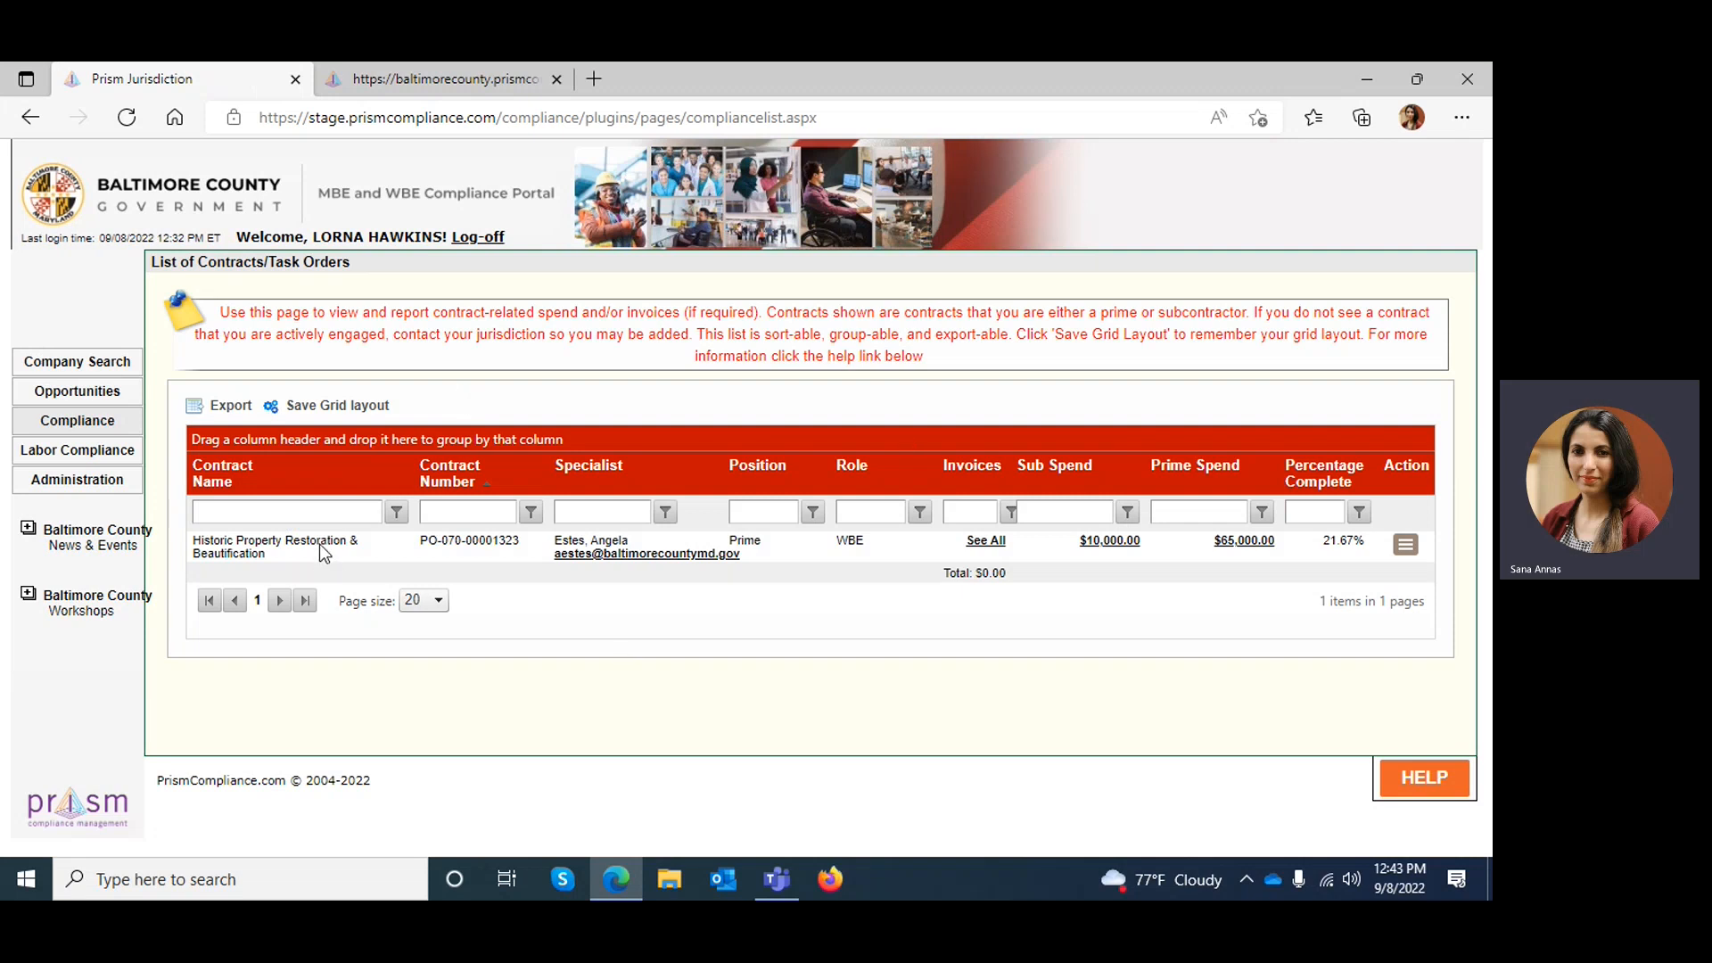
right_click(664, 467)
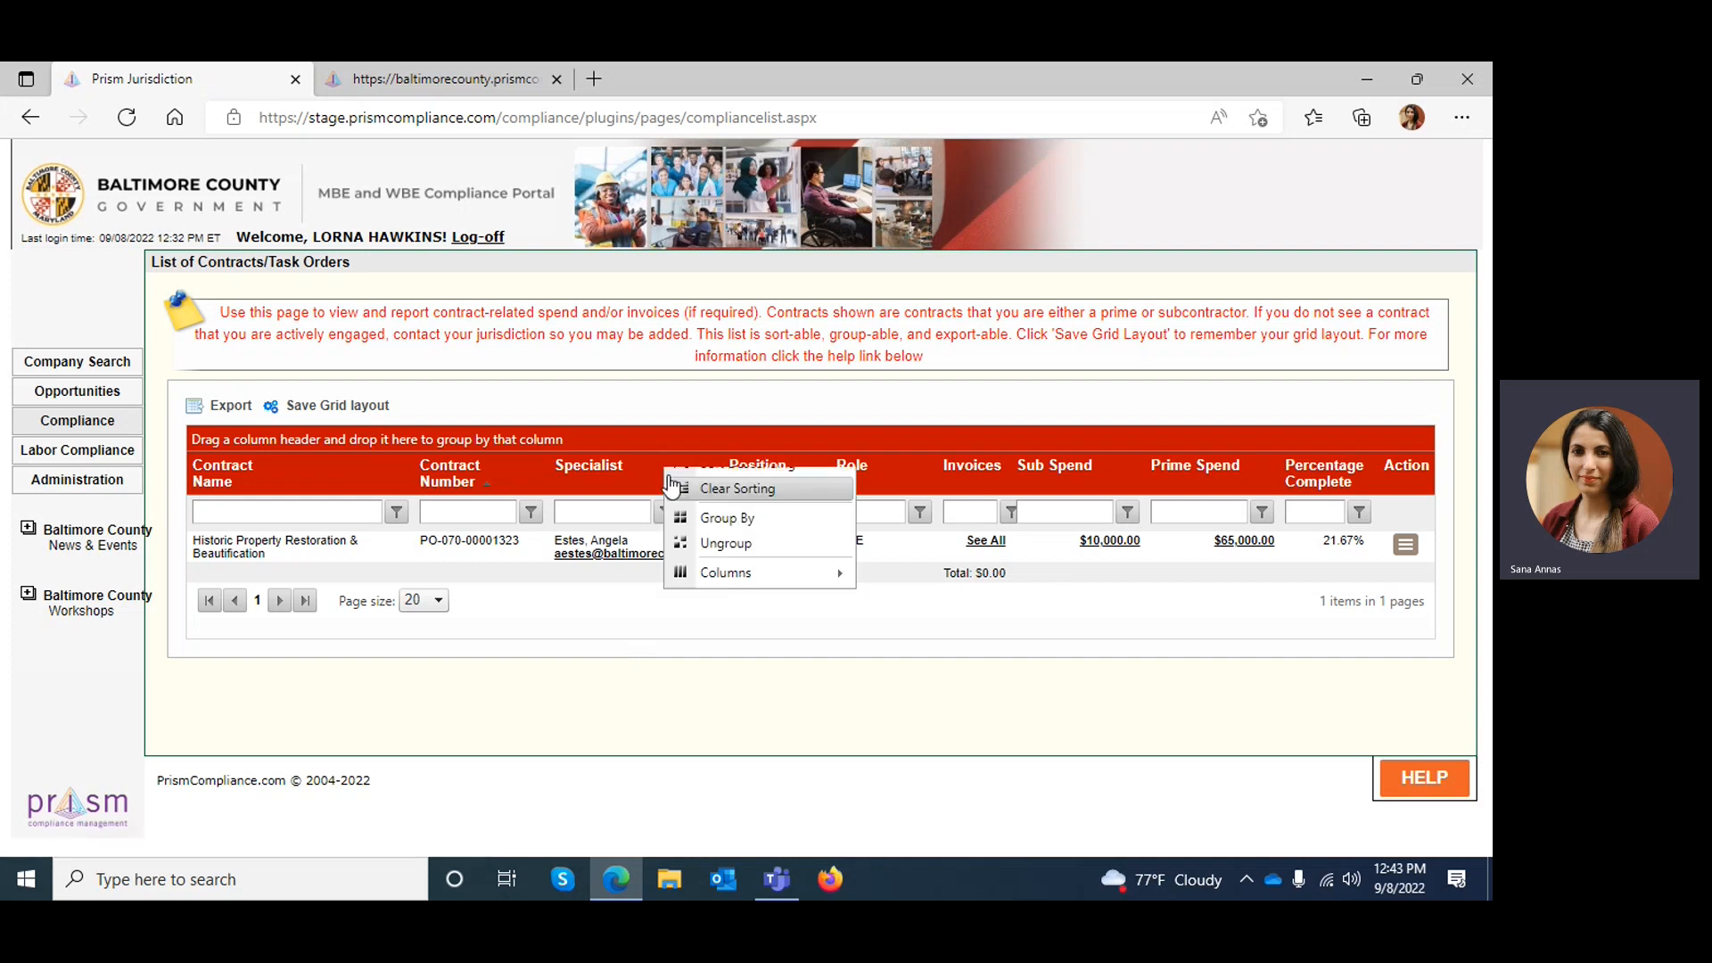
mouse_move(709, 624)
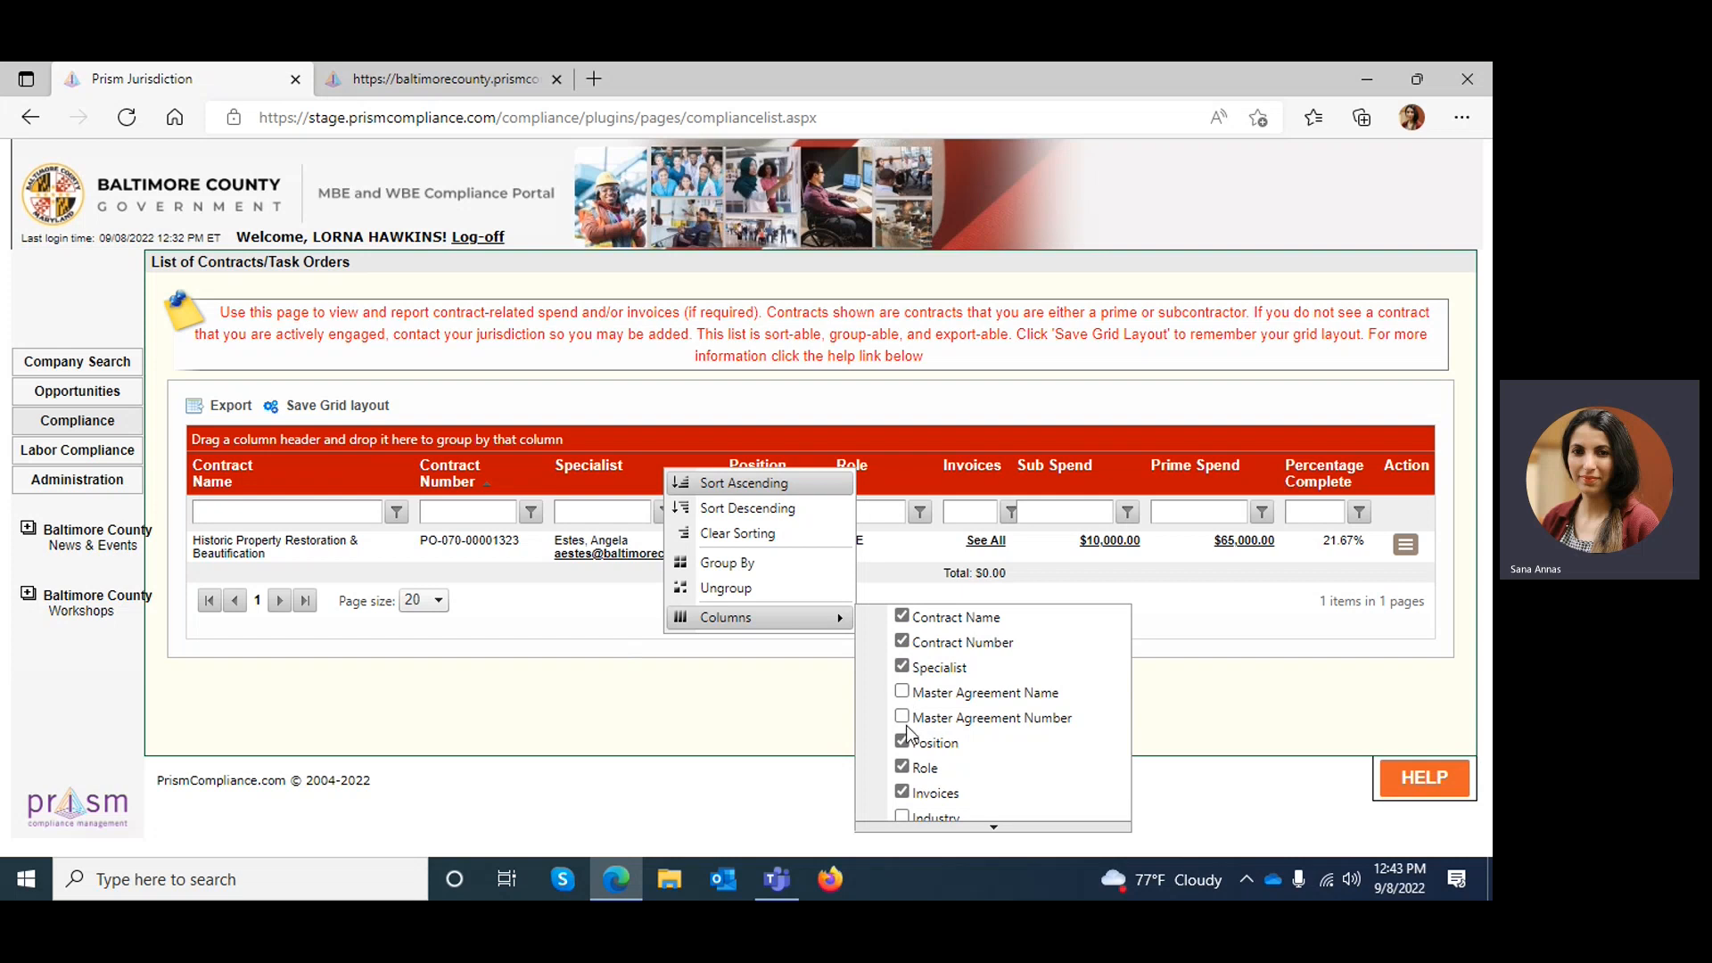
left_click(754, 747)
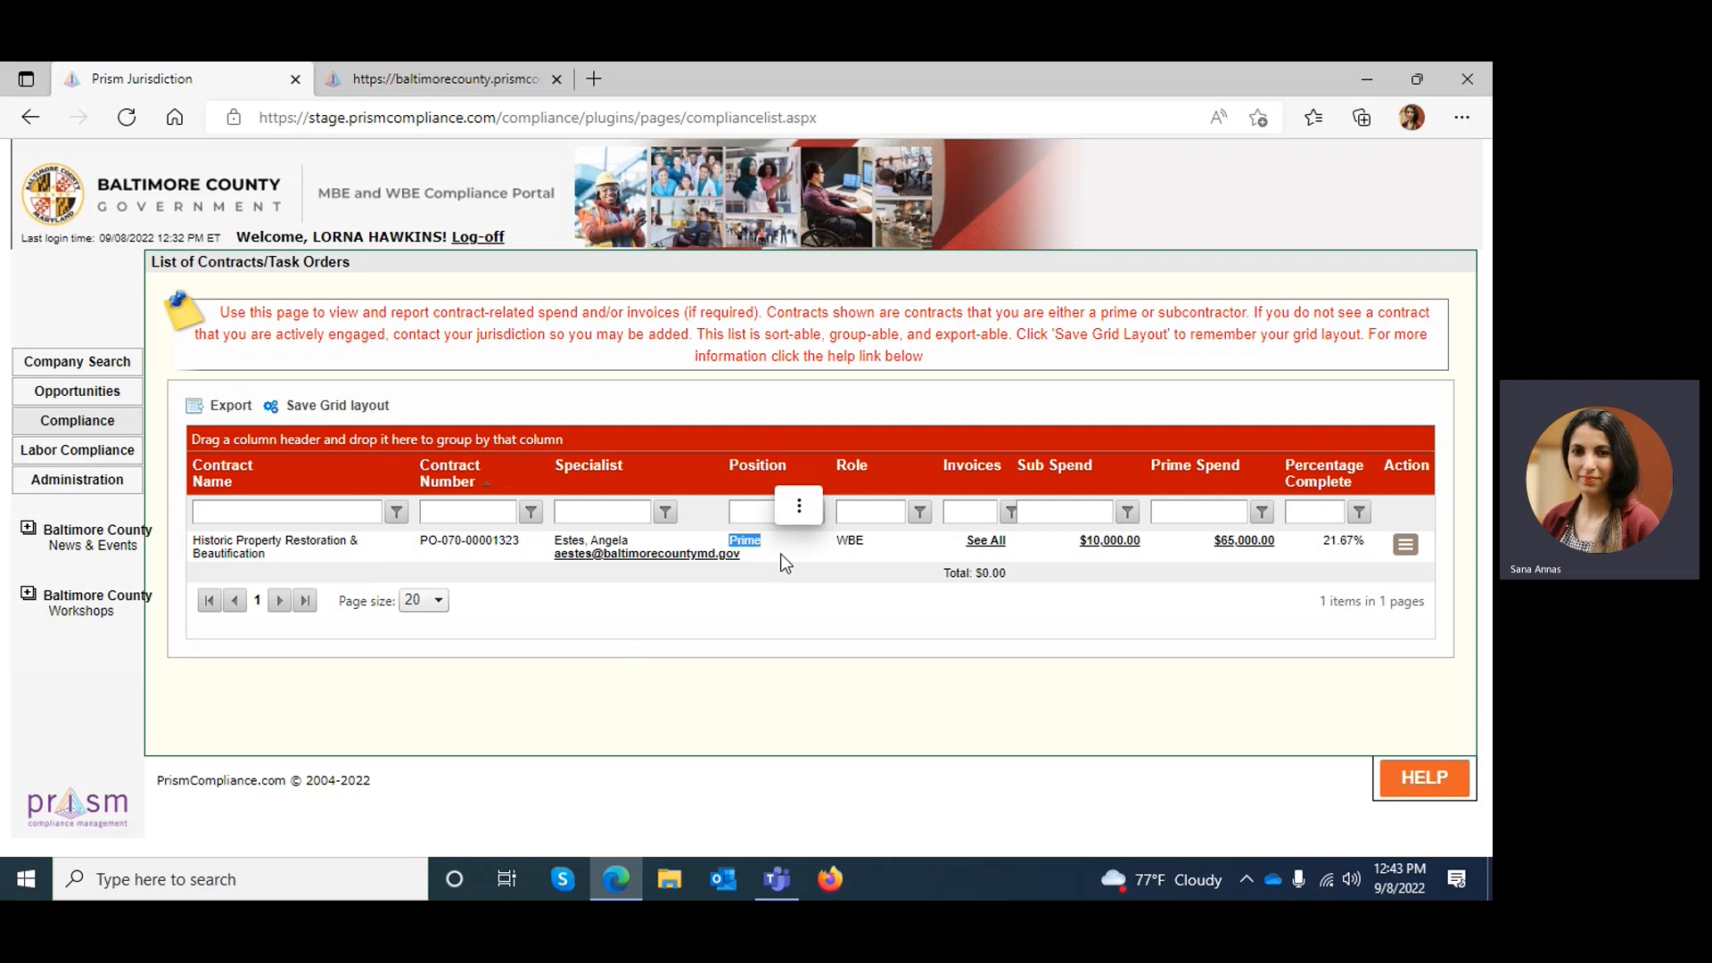
View all invoices for the Historic Property Restoration & Beautification contract and return to the contract list
left_click(981, 542)
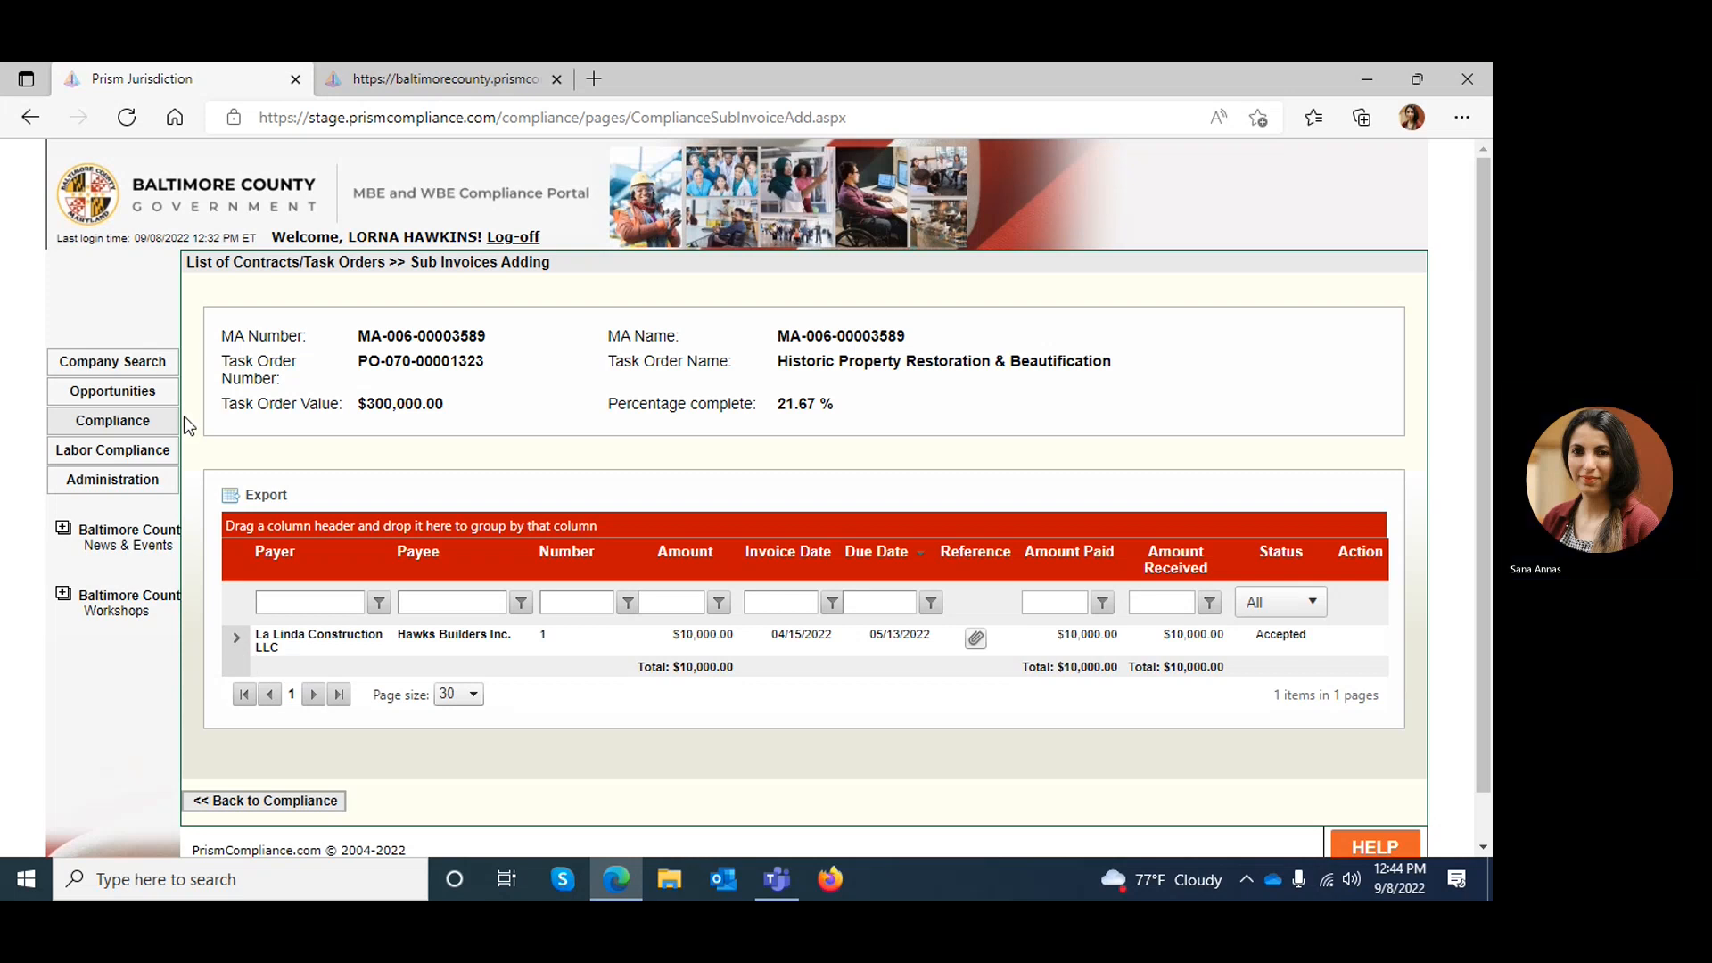
left_click(257, 802)
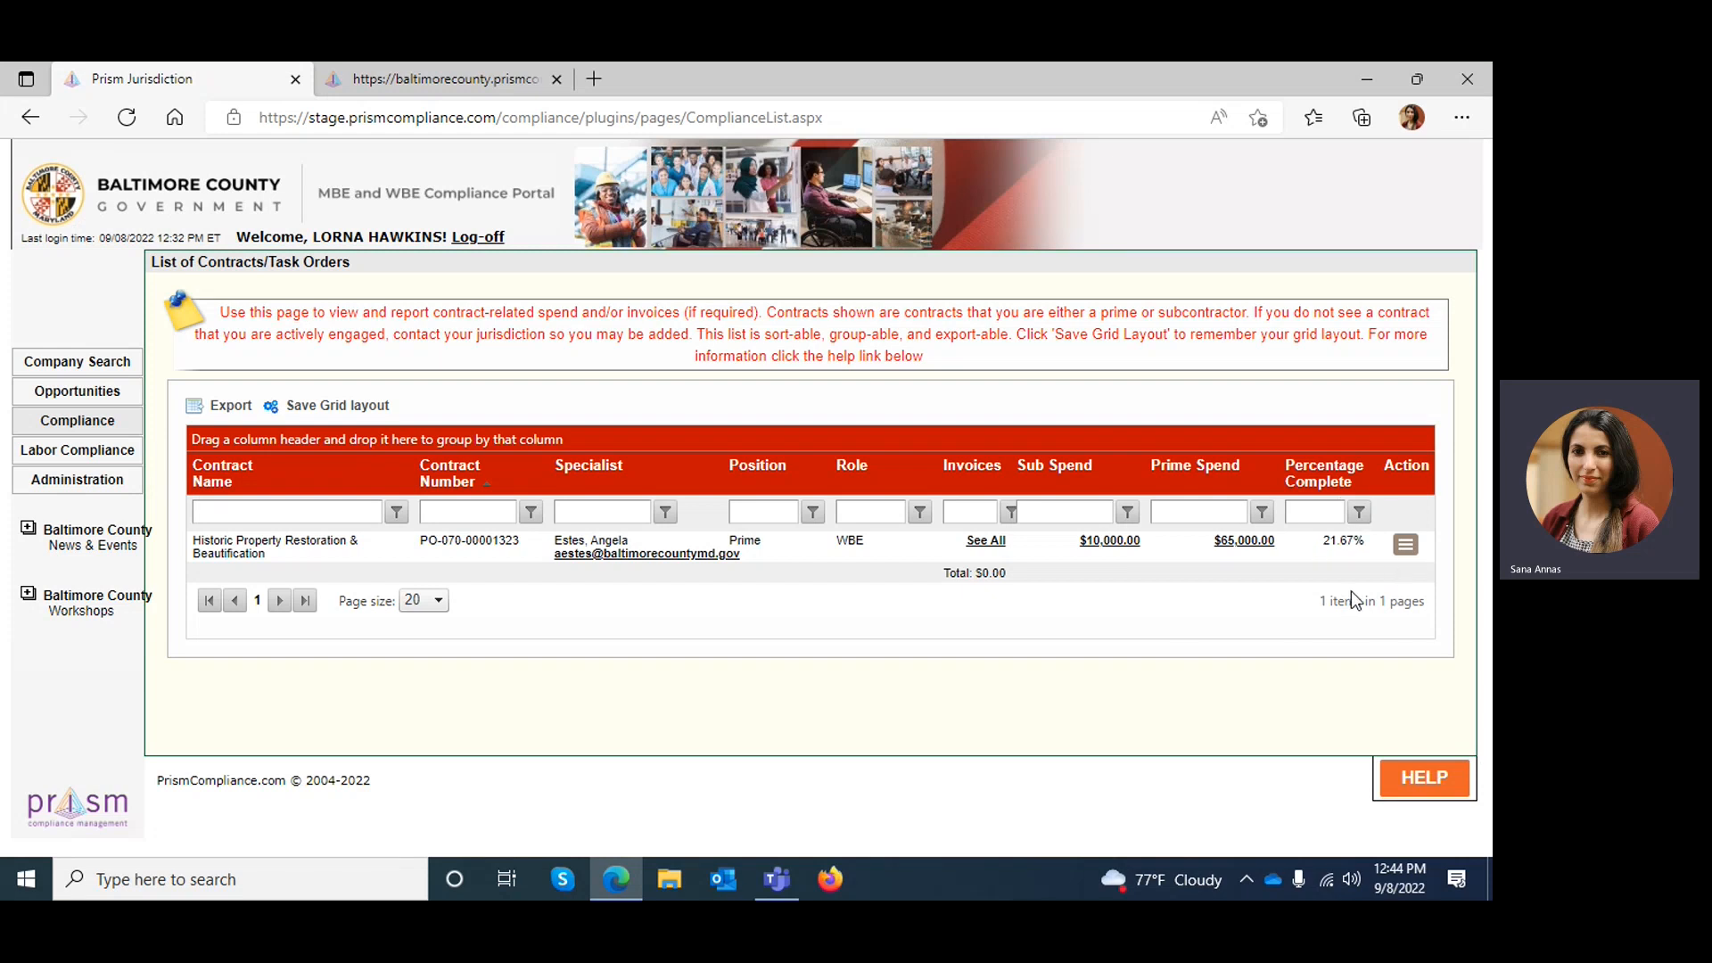
Open the payments to subcontractors for the Historic Property Restoration & Beautification contract and start a new payment in an enlarged form
left_click(1406, 546)
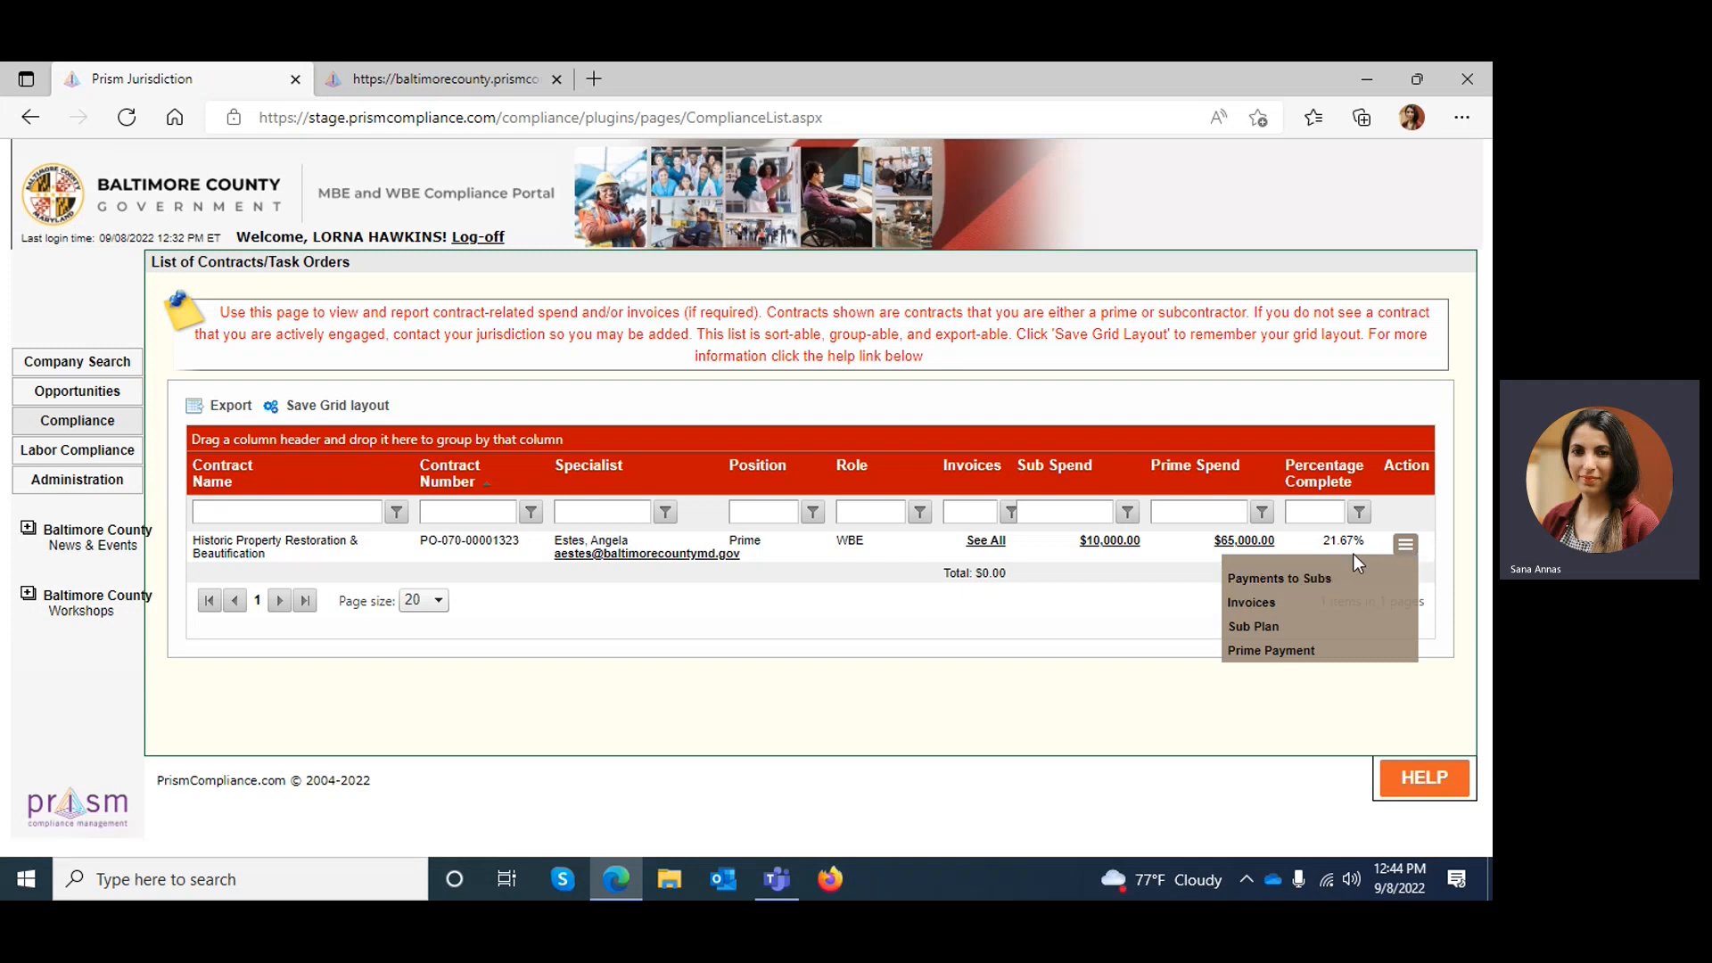
left_click(1314, 581)
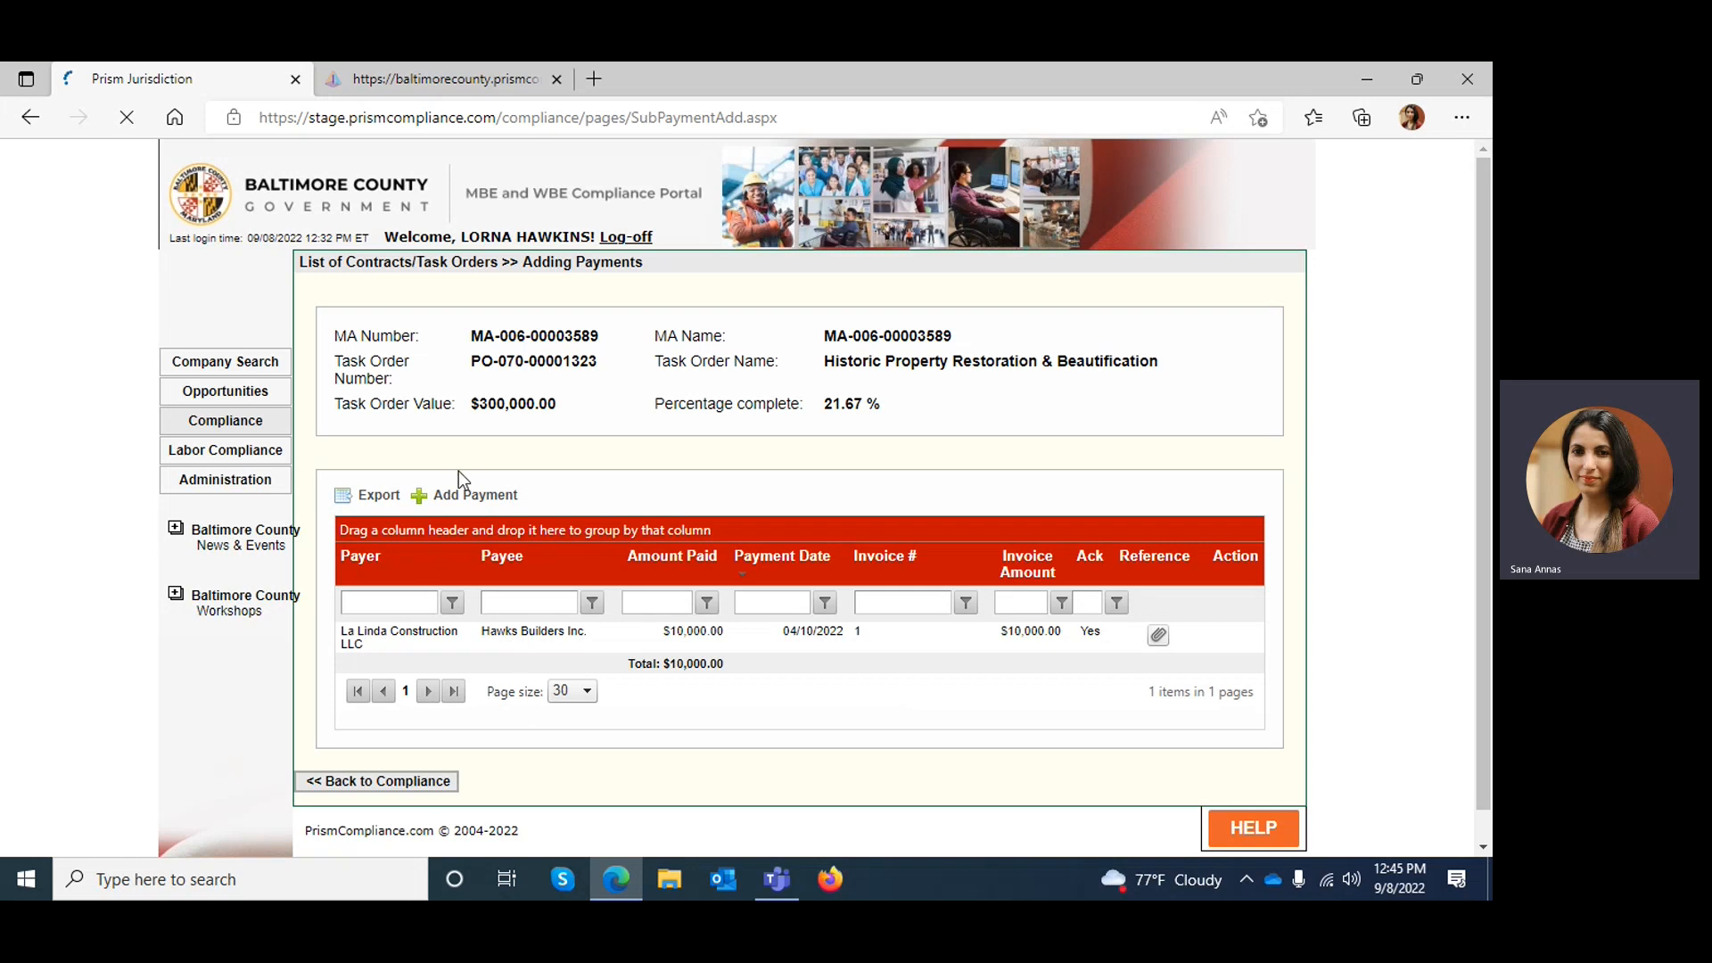
left_click(420, 497)
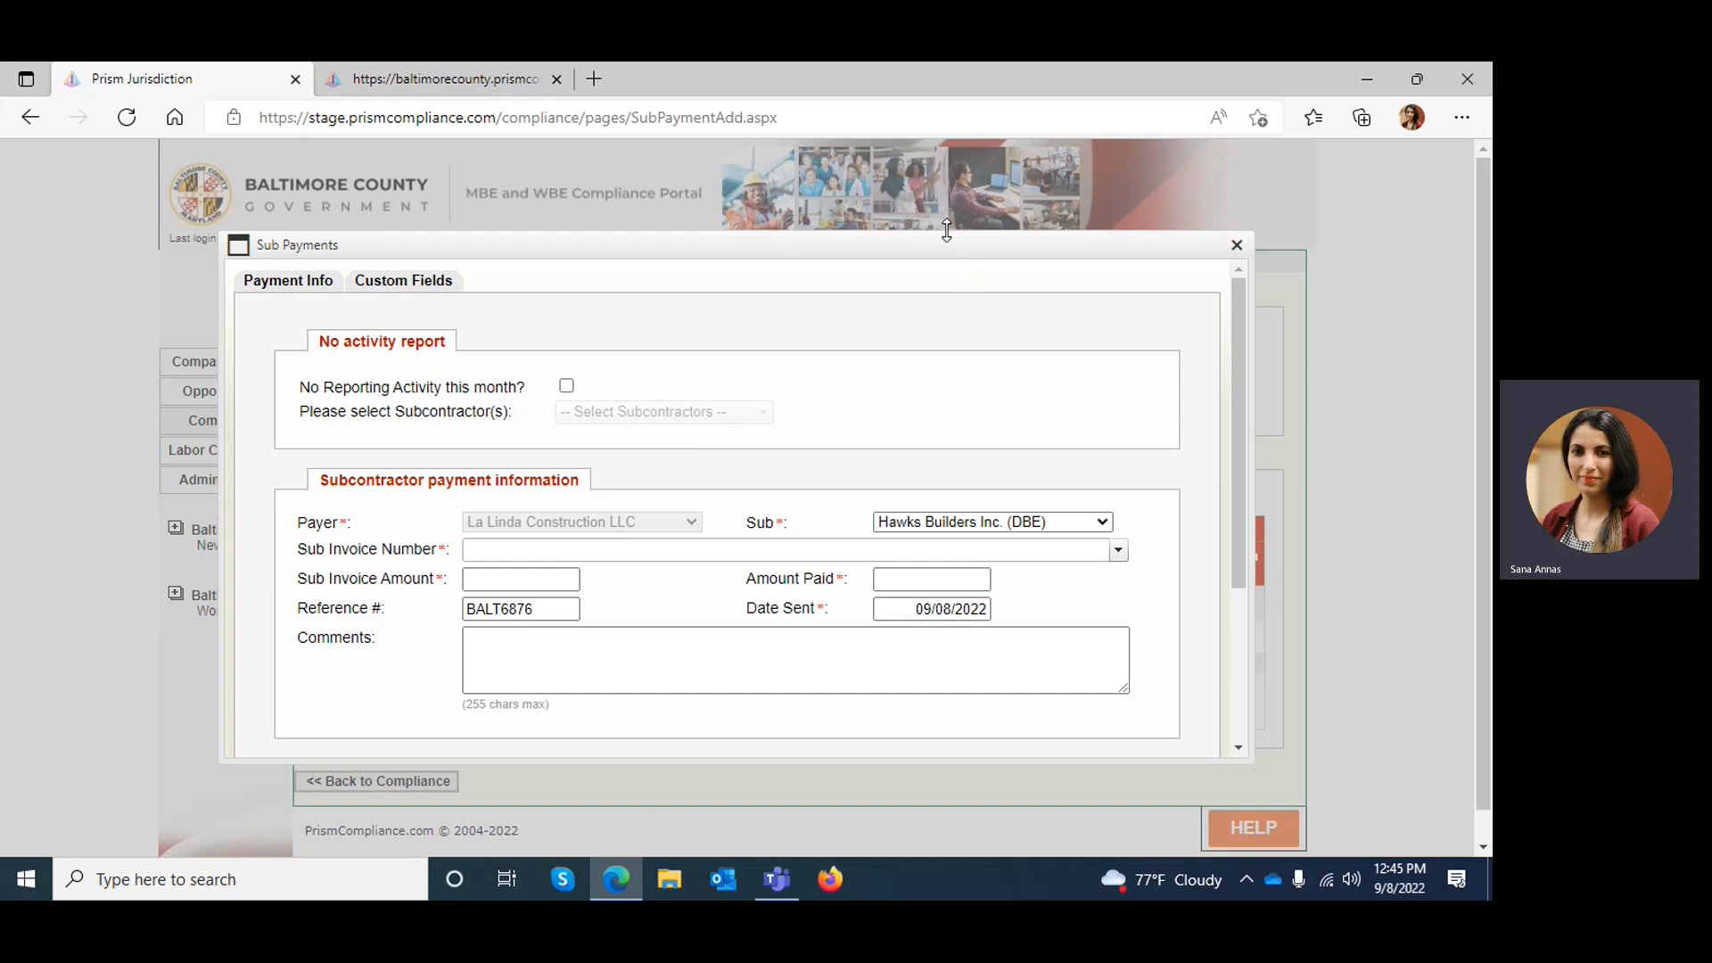
left_click_drag(947, 232, 939, 158)
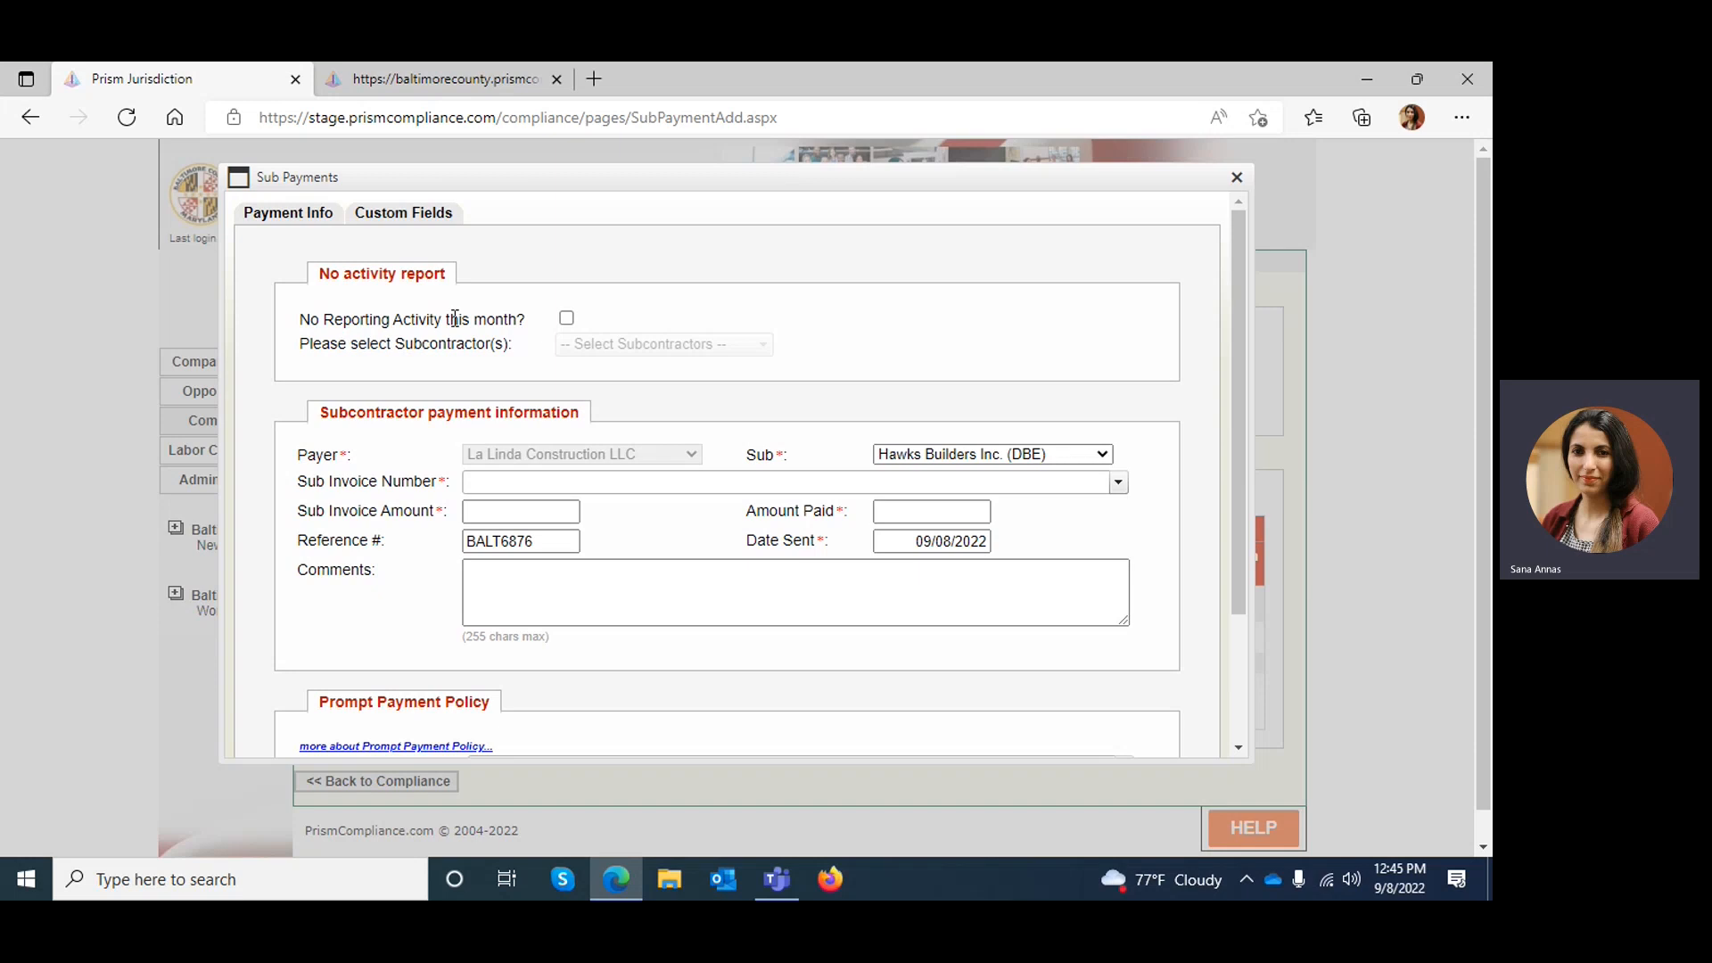
Select Hawks Builders Inc. (DBE) as the subcontractor and its invoice 1 dated 04/15/2022 for the payment
mouse_move(565, 319)
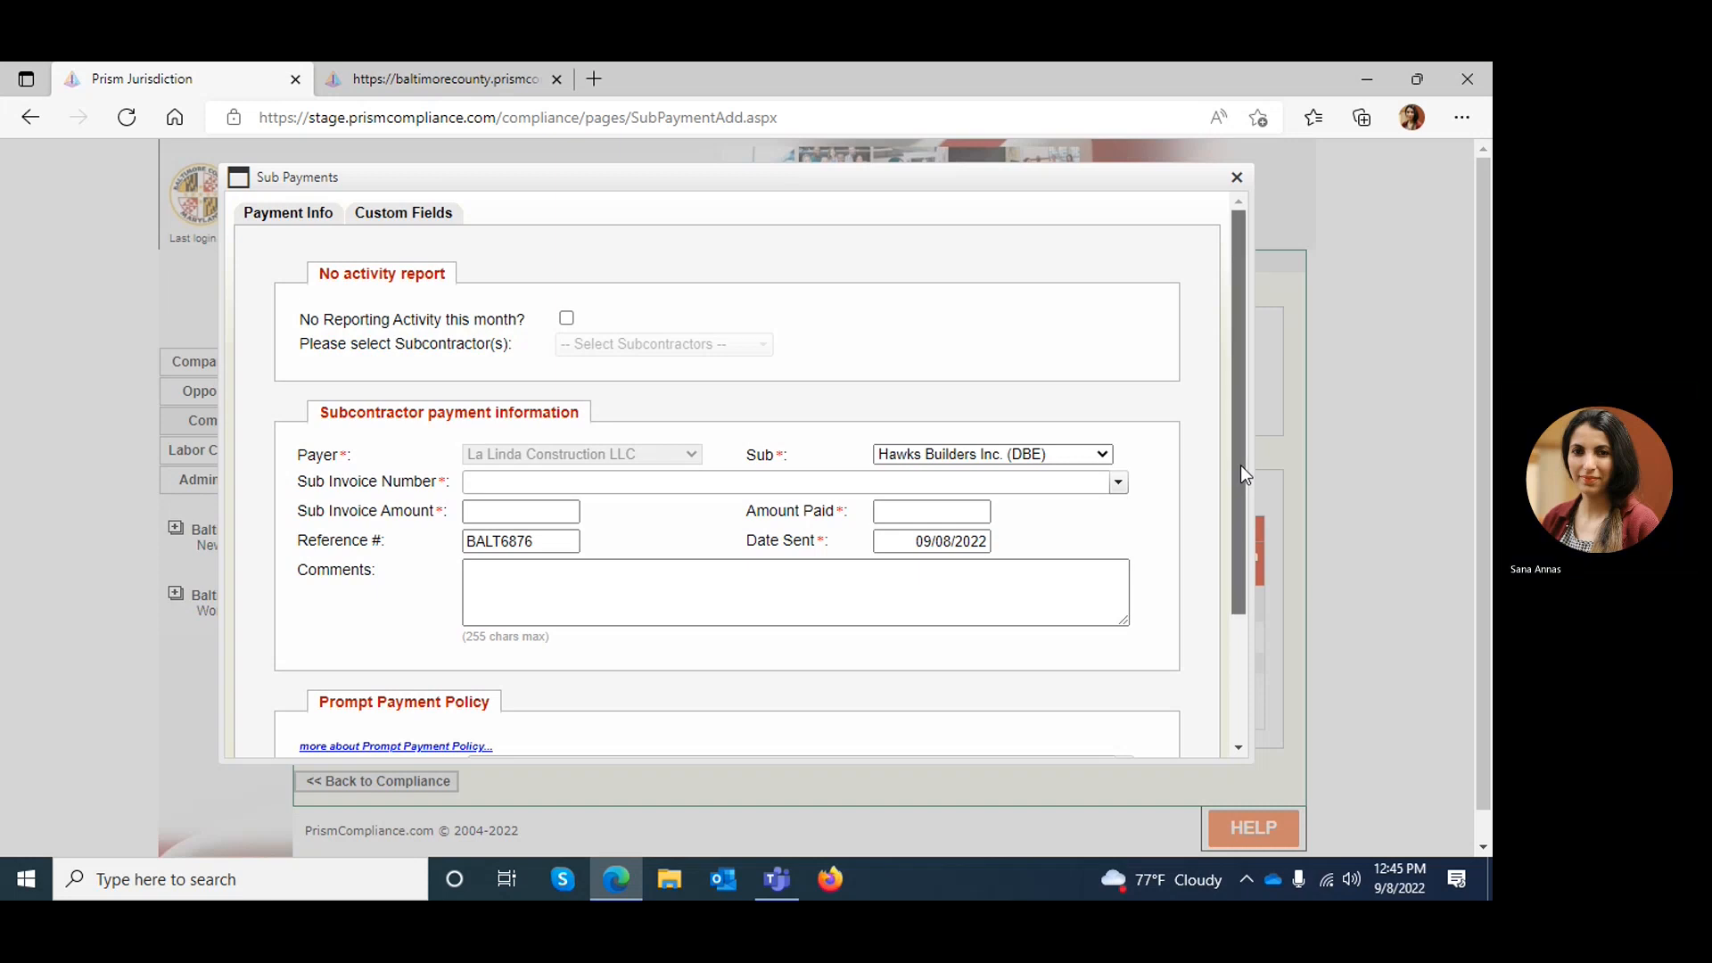
left_click_drag(1241, 466, 1245, 620)
left_click_drag(1245, 696, 1244, 710)
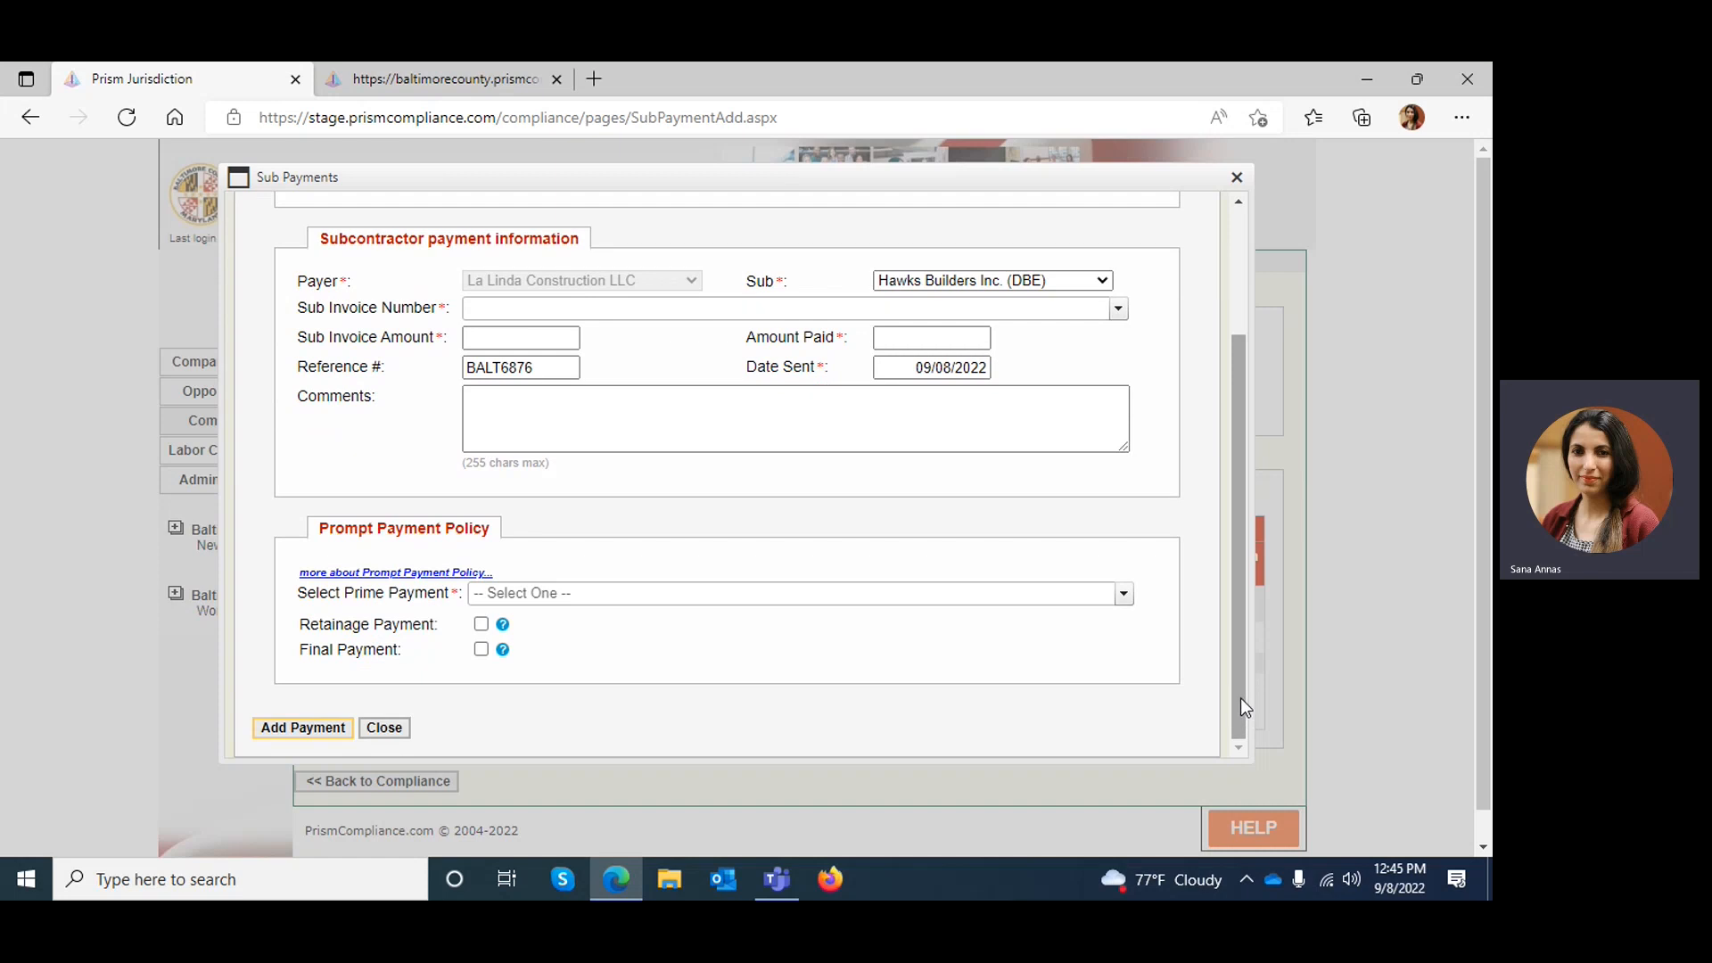
right_click(1234, 517)
mouse_move(1234, 517)
left_mouse_down()
mouse_move(1232, 379)
mouse_move(1258, 537)
left_mouse_up()
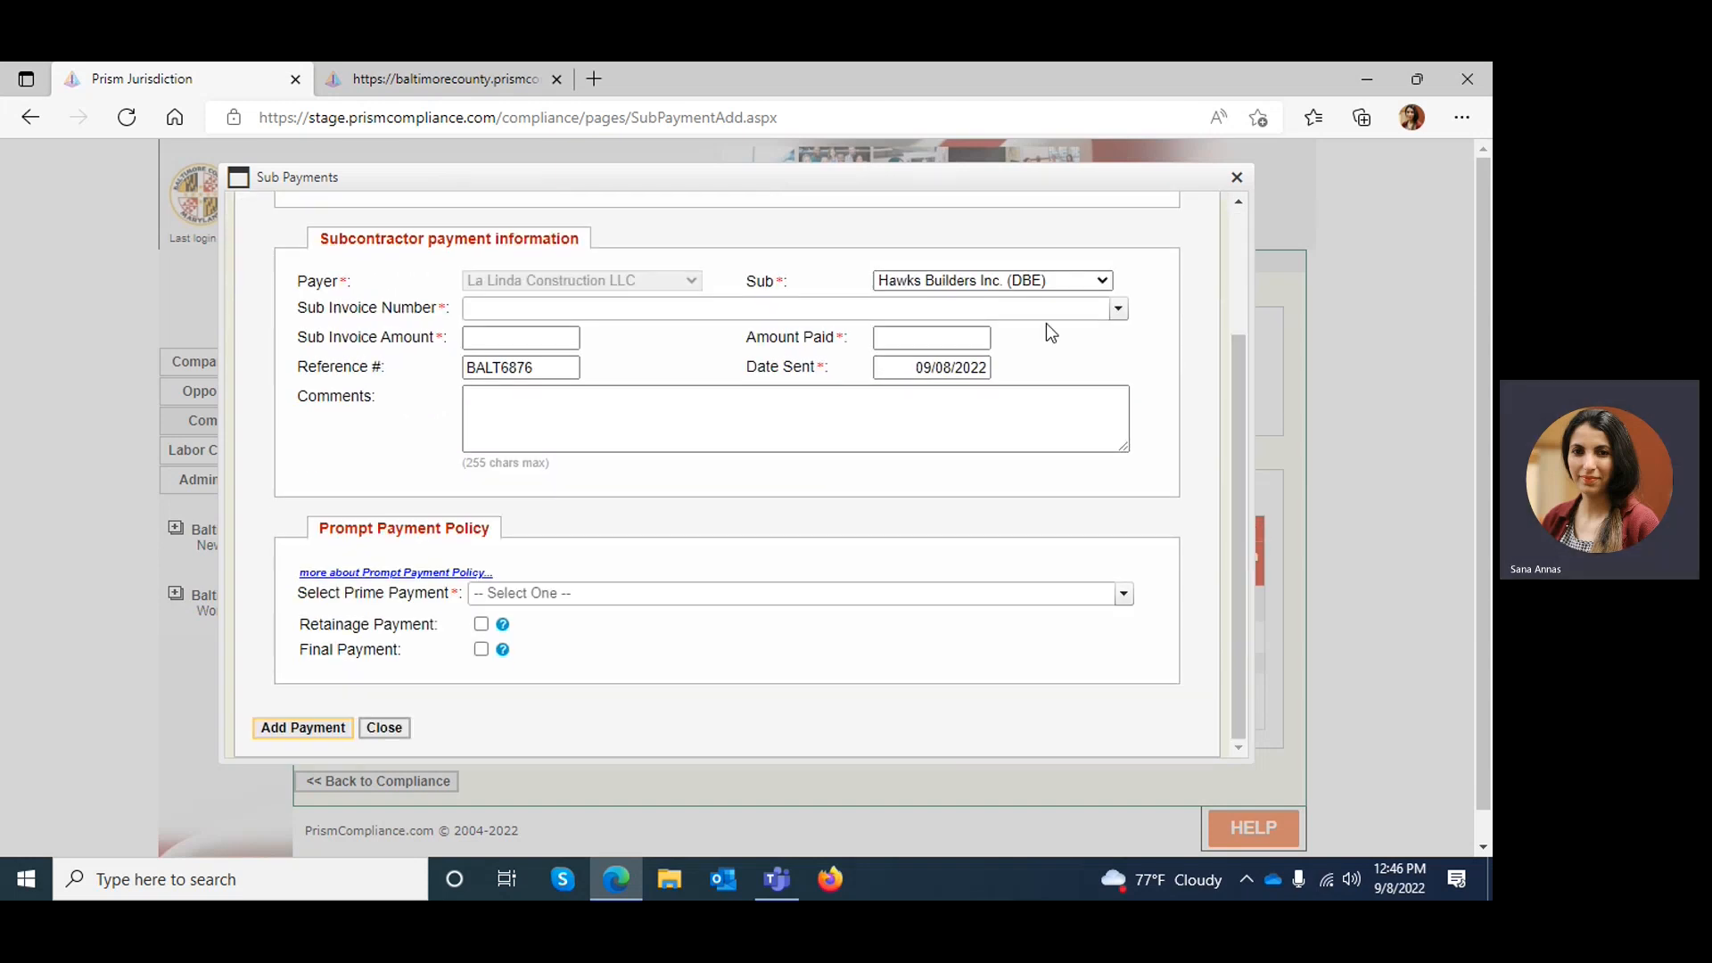
left_click(1096, 280)
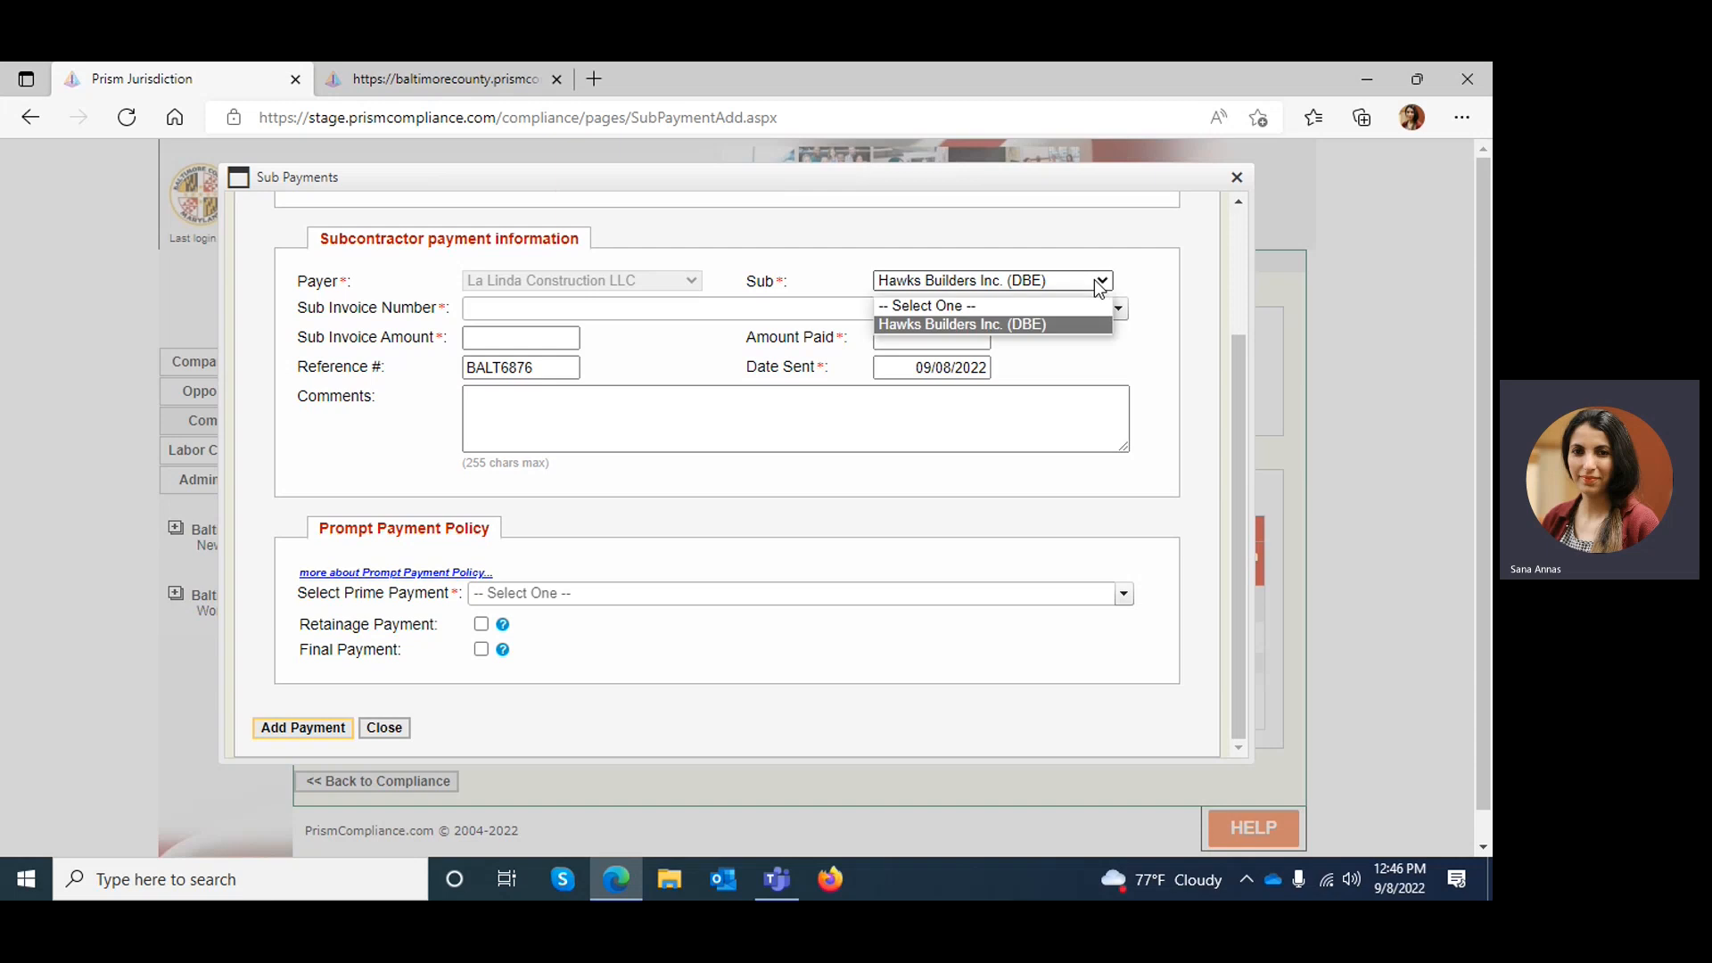
left_click(1061, 326)
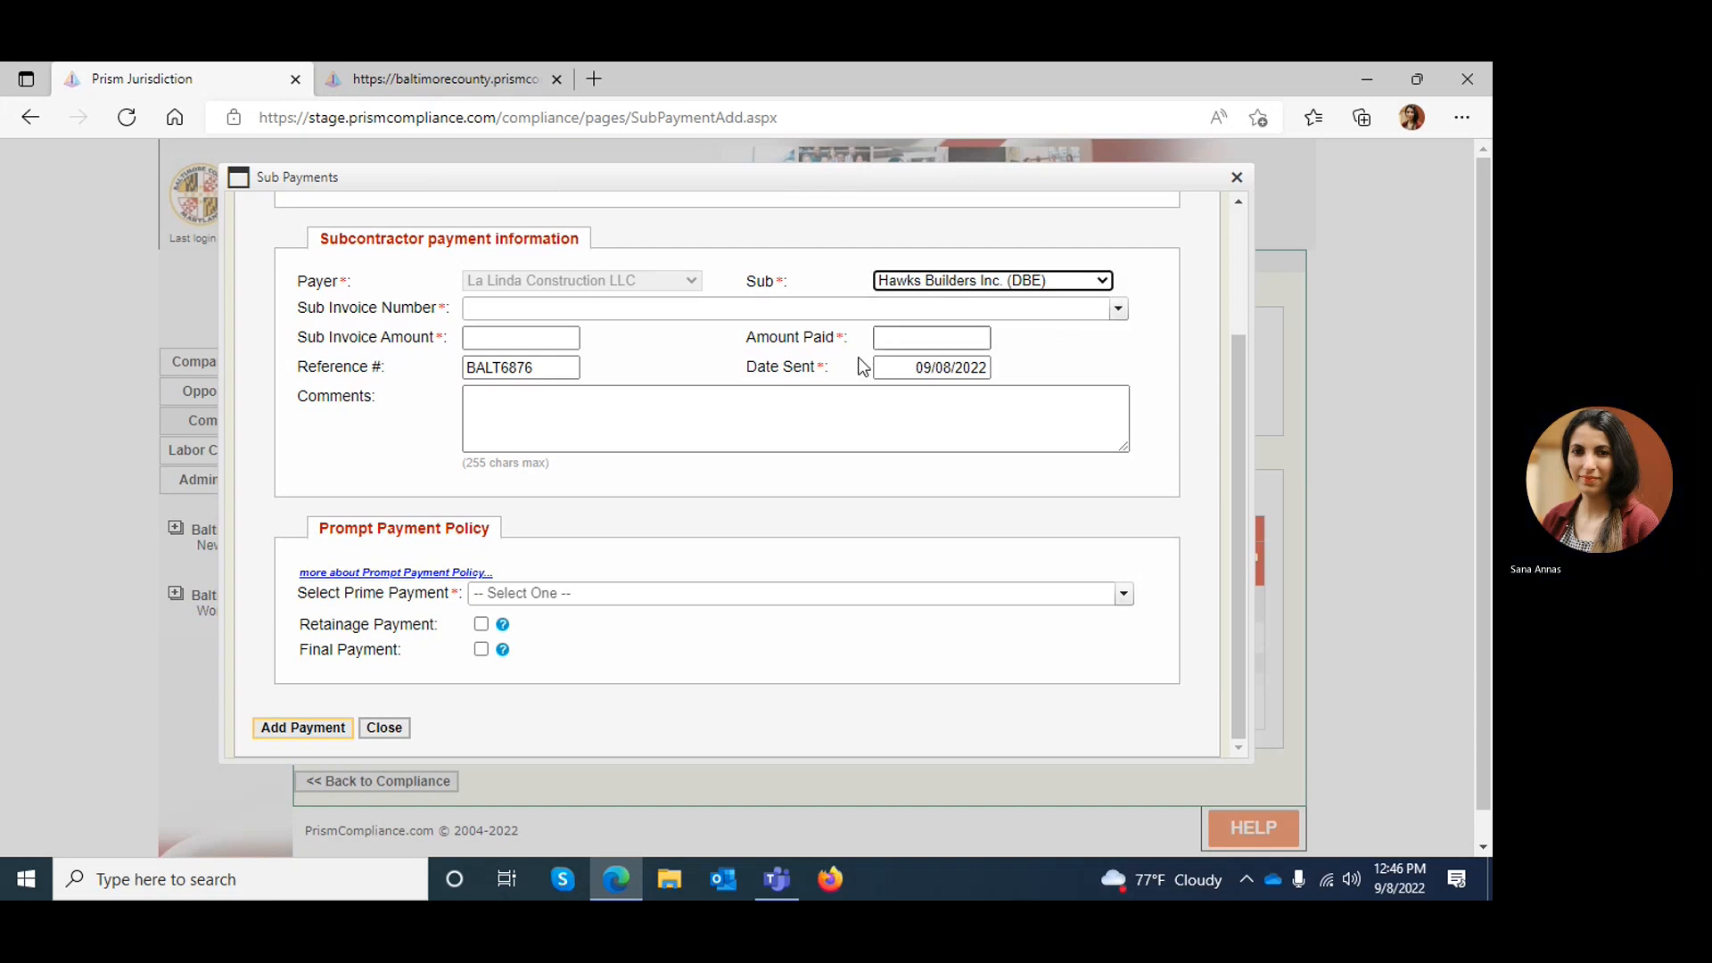
left_click(509, 310)
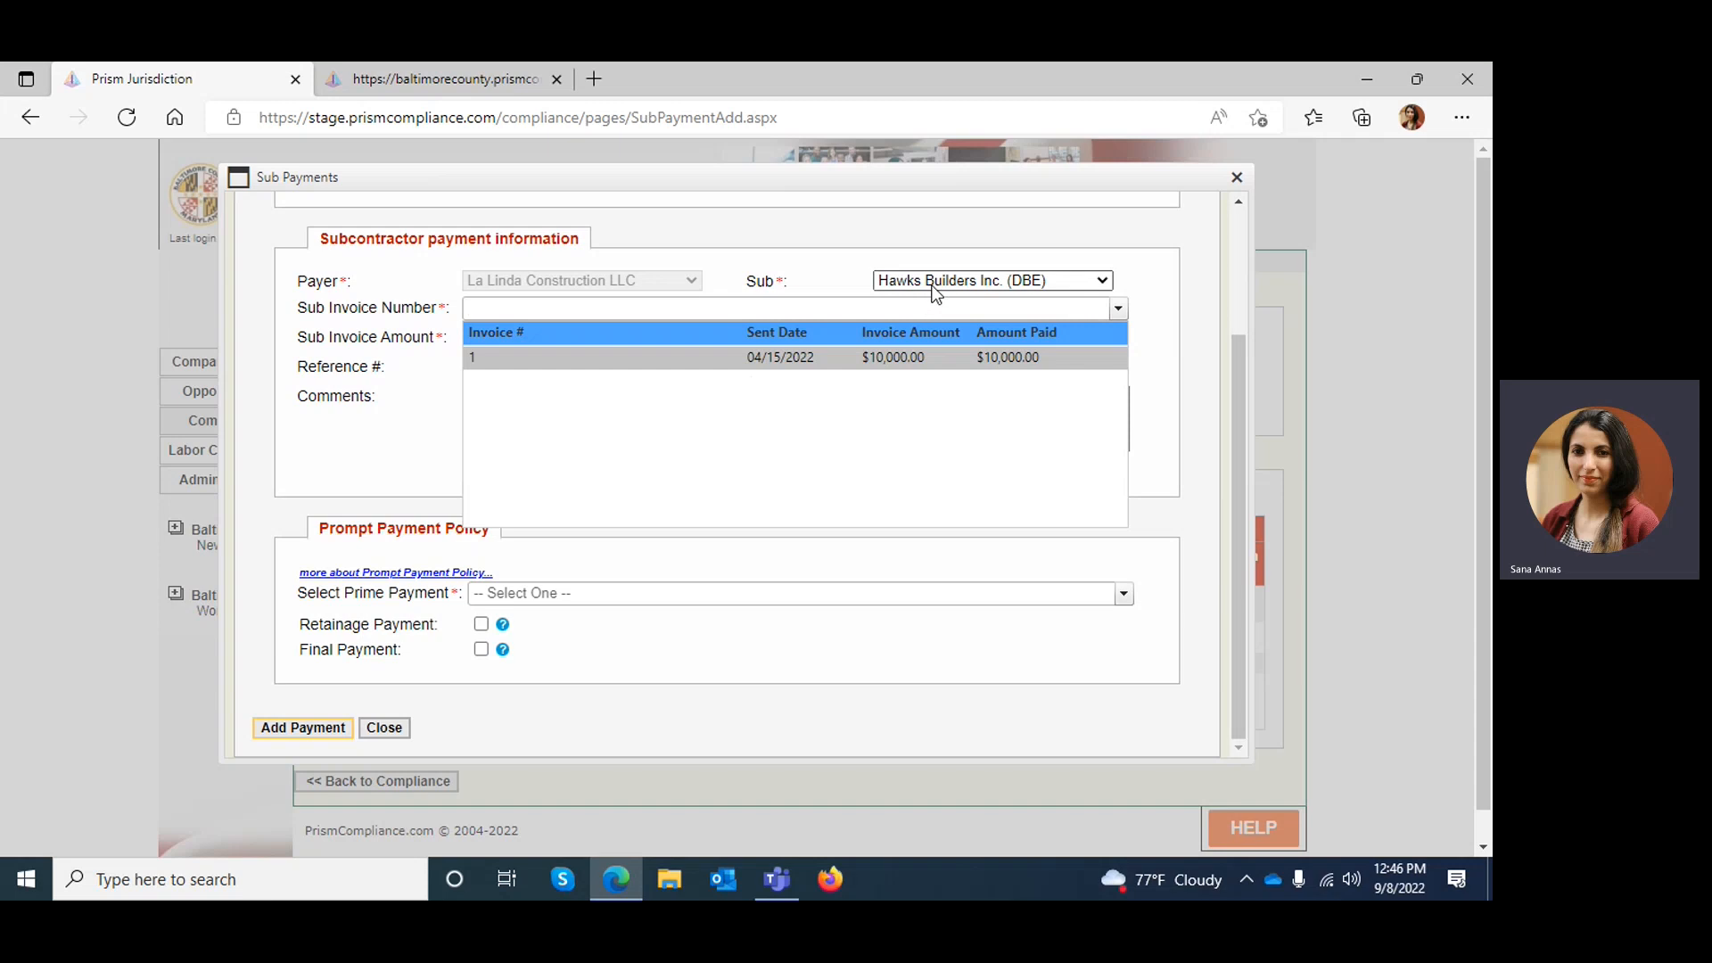
left_click(569, 360)
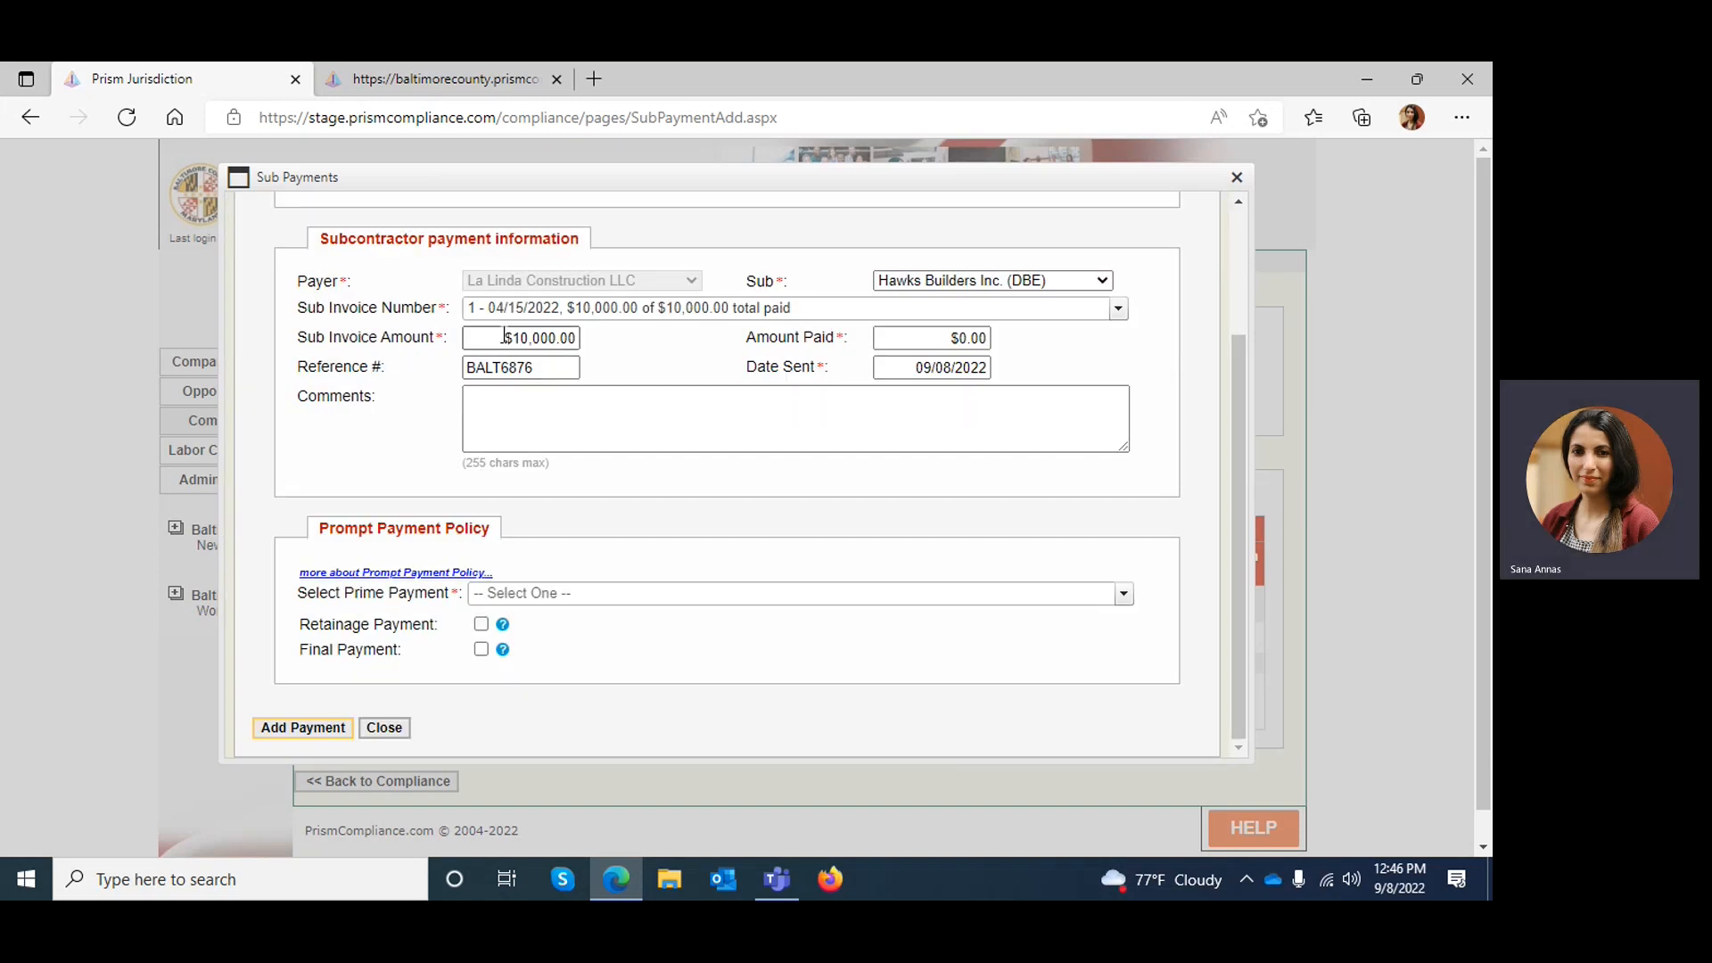
Enter $10,000 as the amount paid and set the date sent to 09/01/2022
left_click_drag(495, 338, 580, 338)
left_click(958, 339)
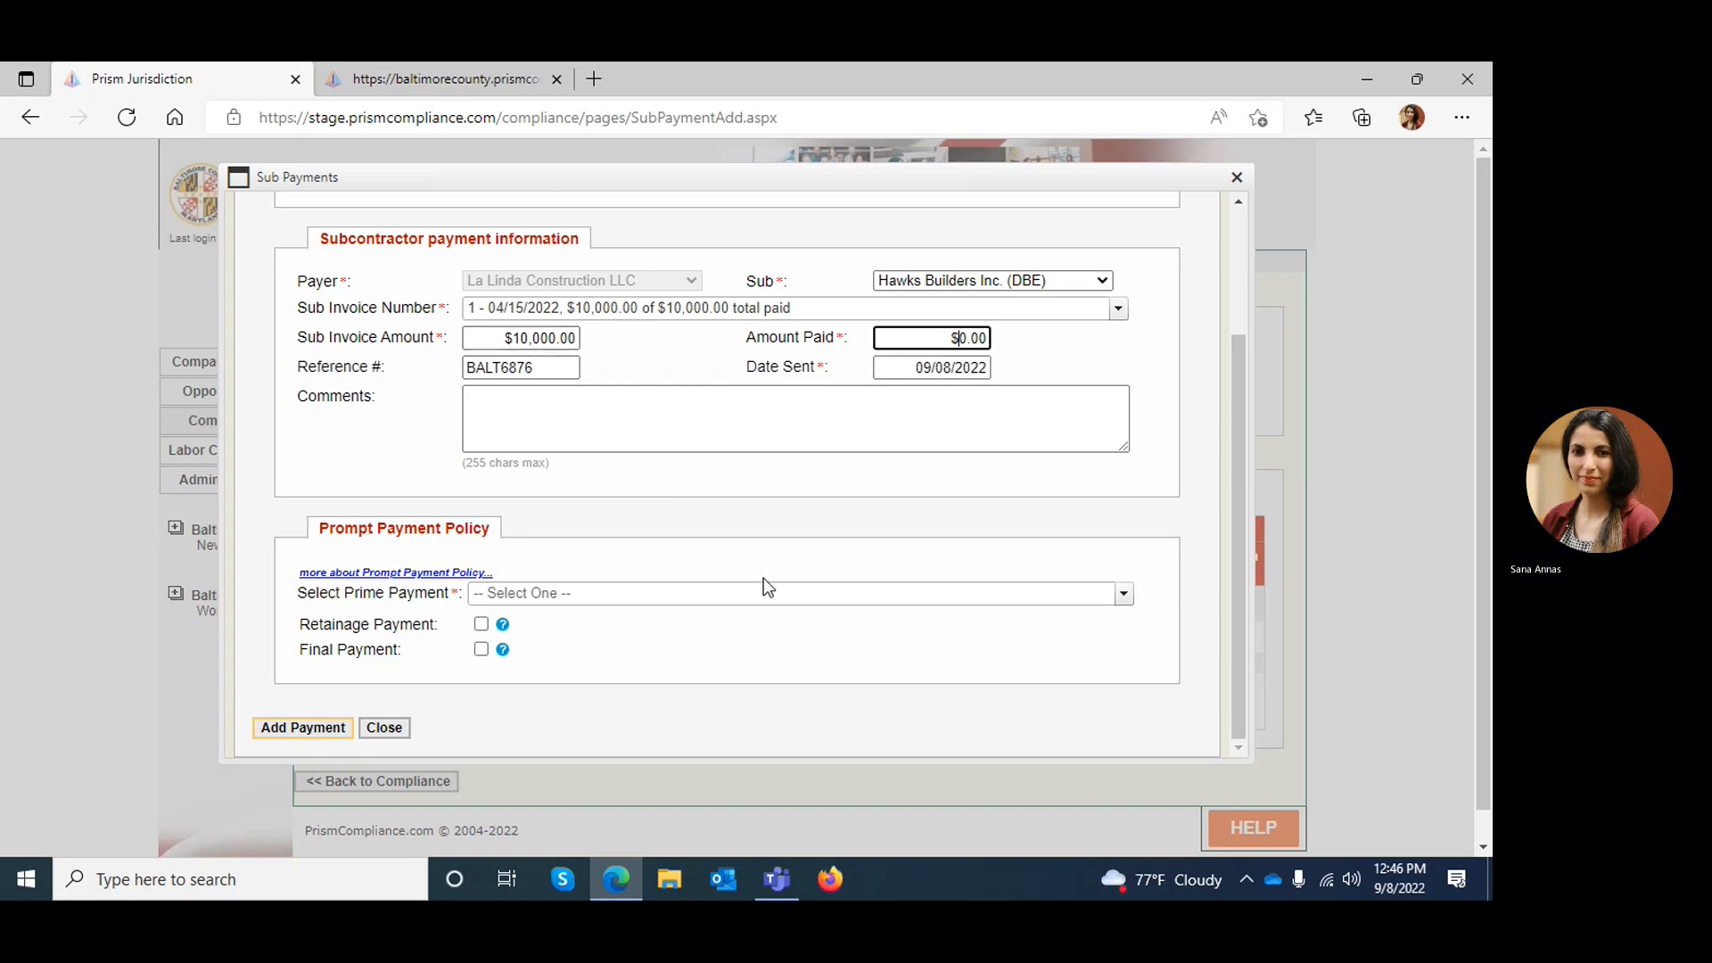
type("10000")
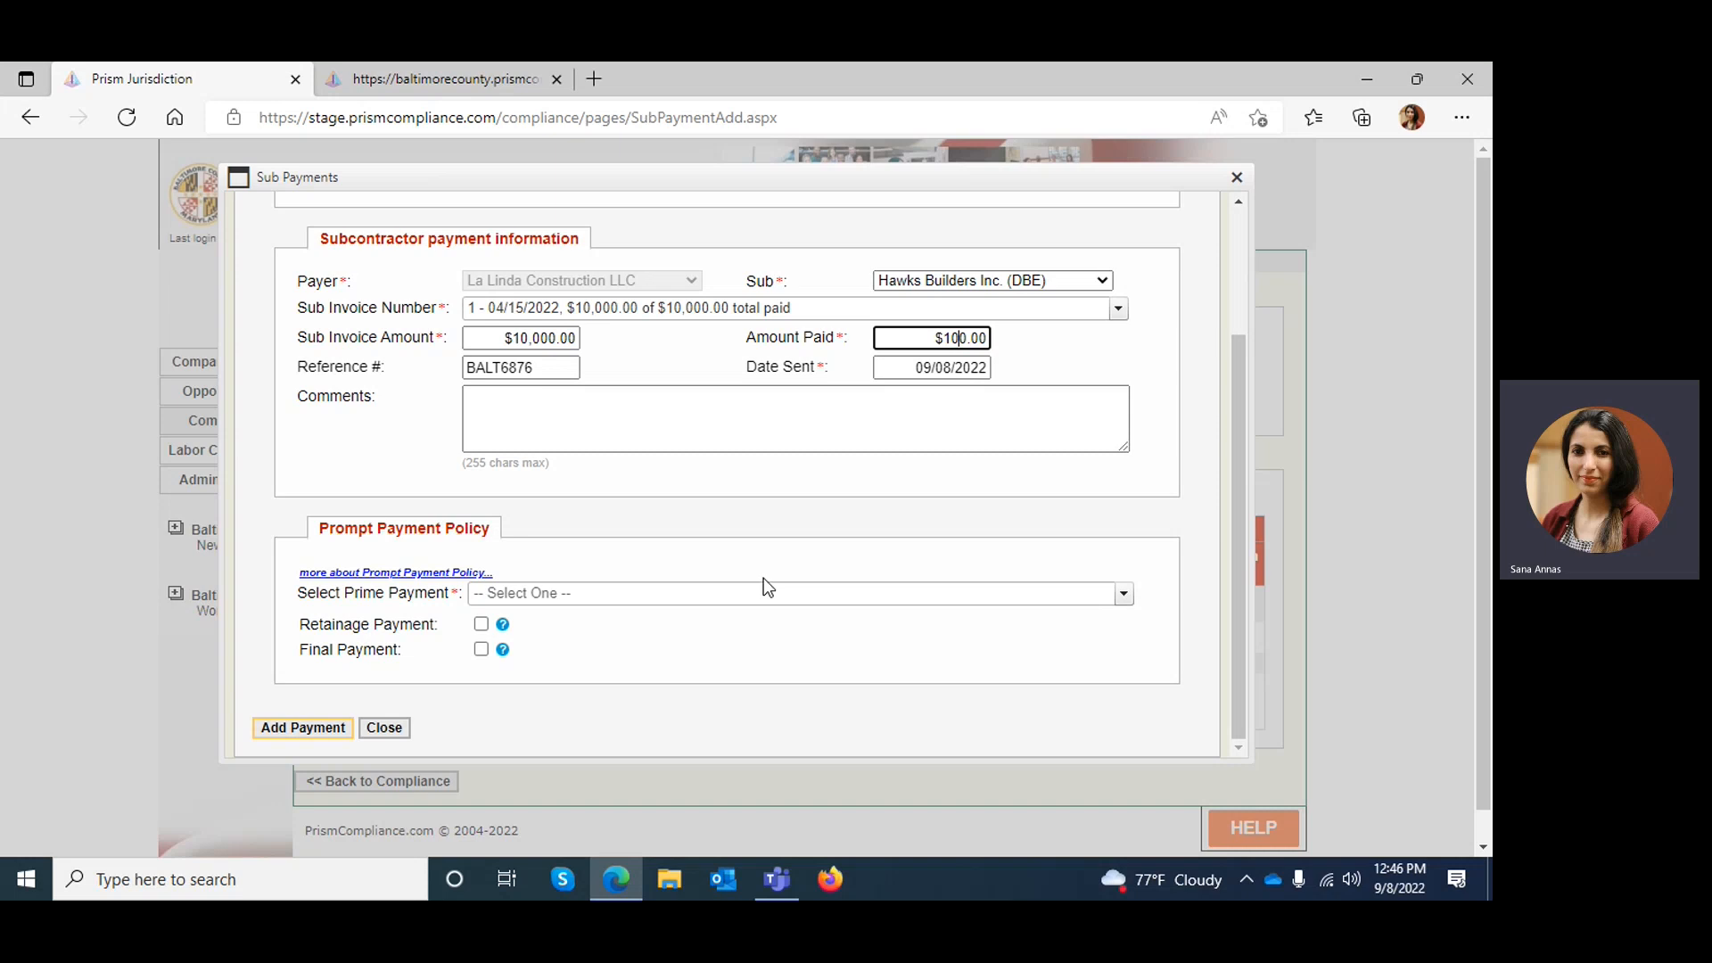
left_click(662, 398)
left_click_drag(541, 368, 462, 367)
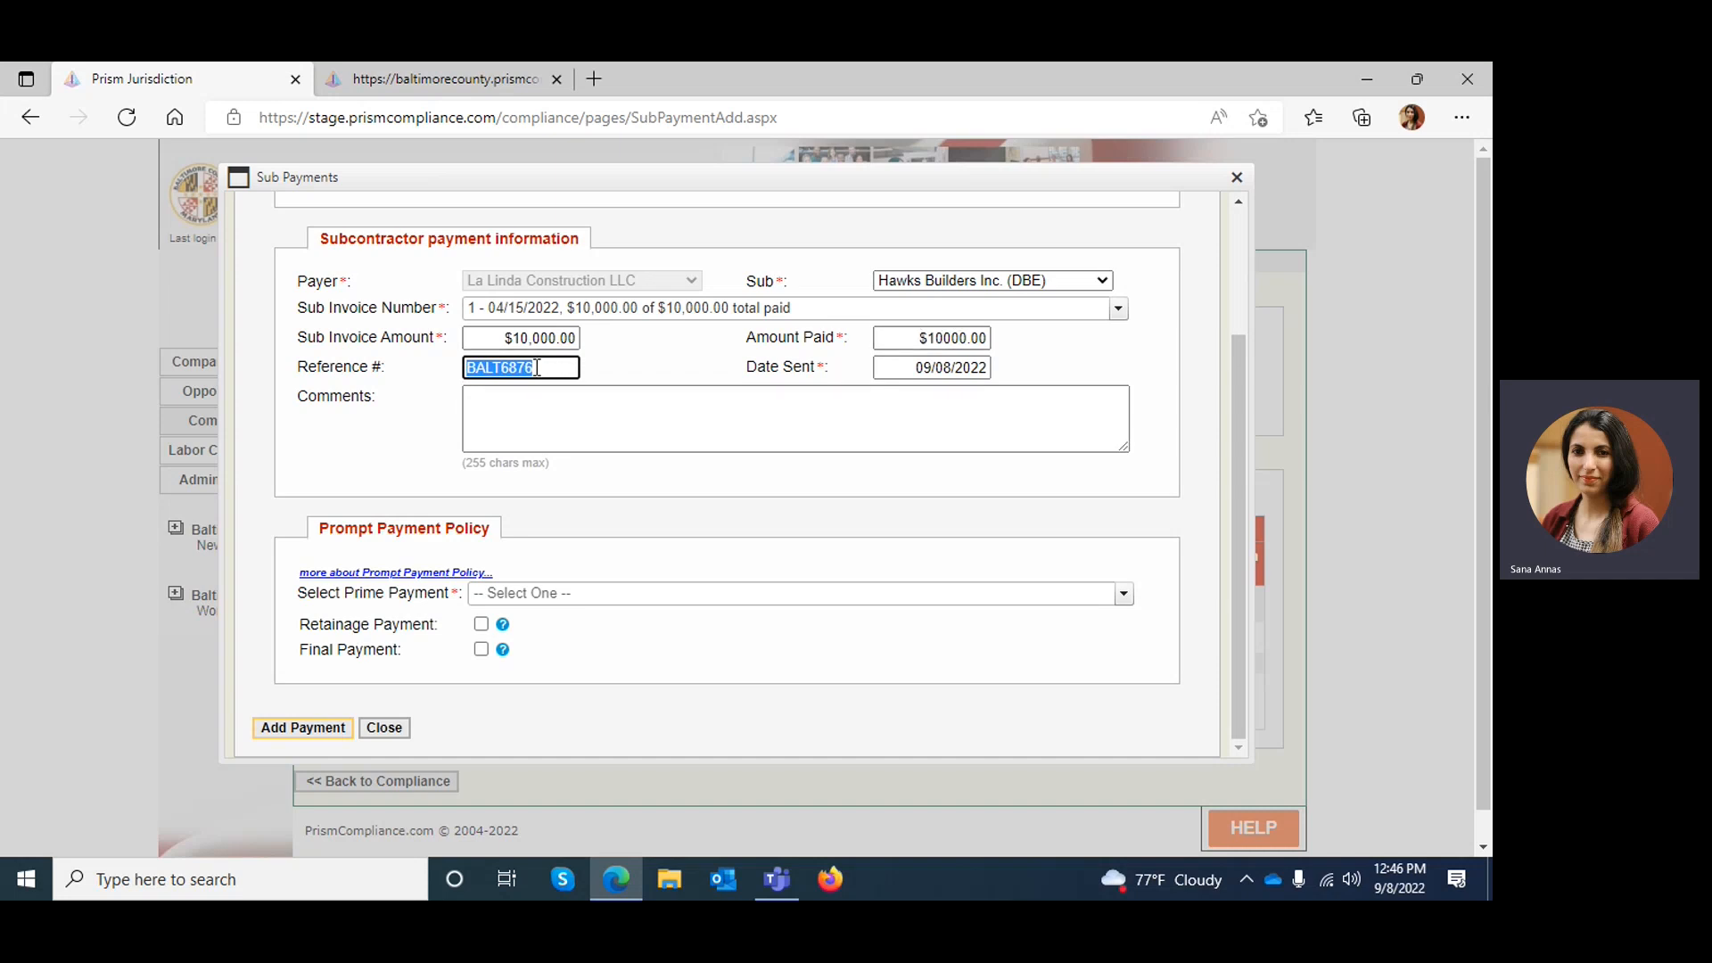
left_click(908, 369)
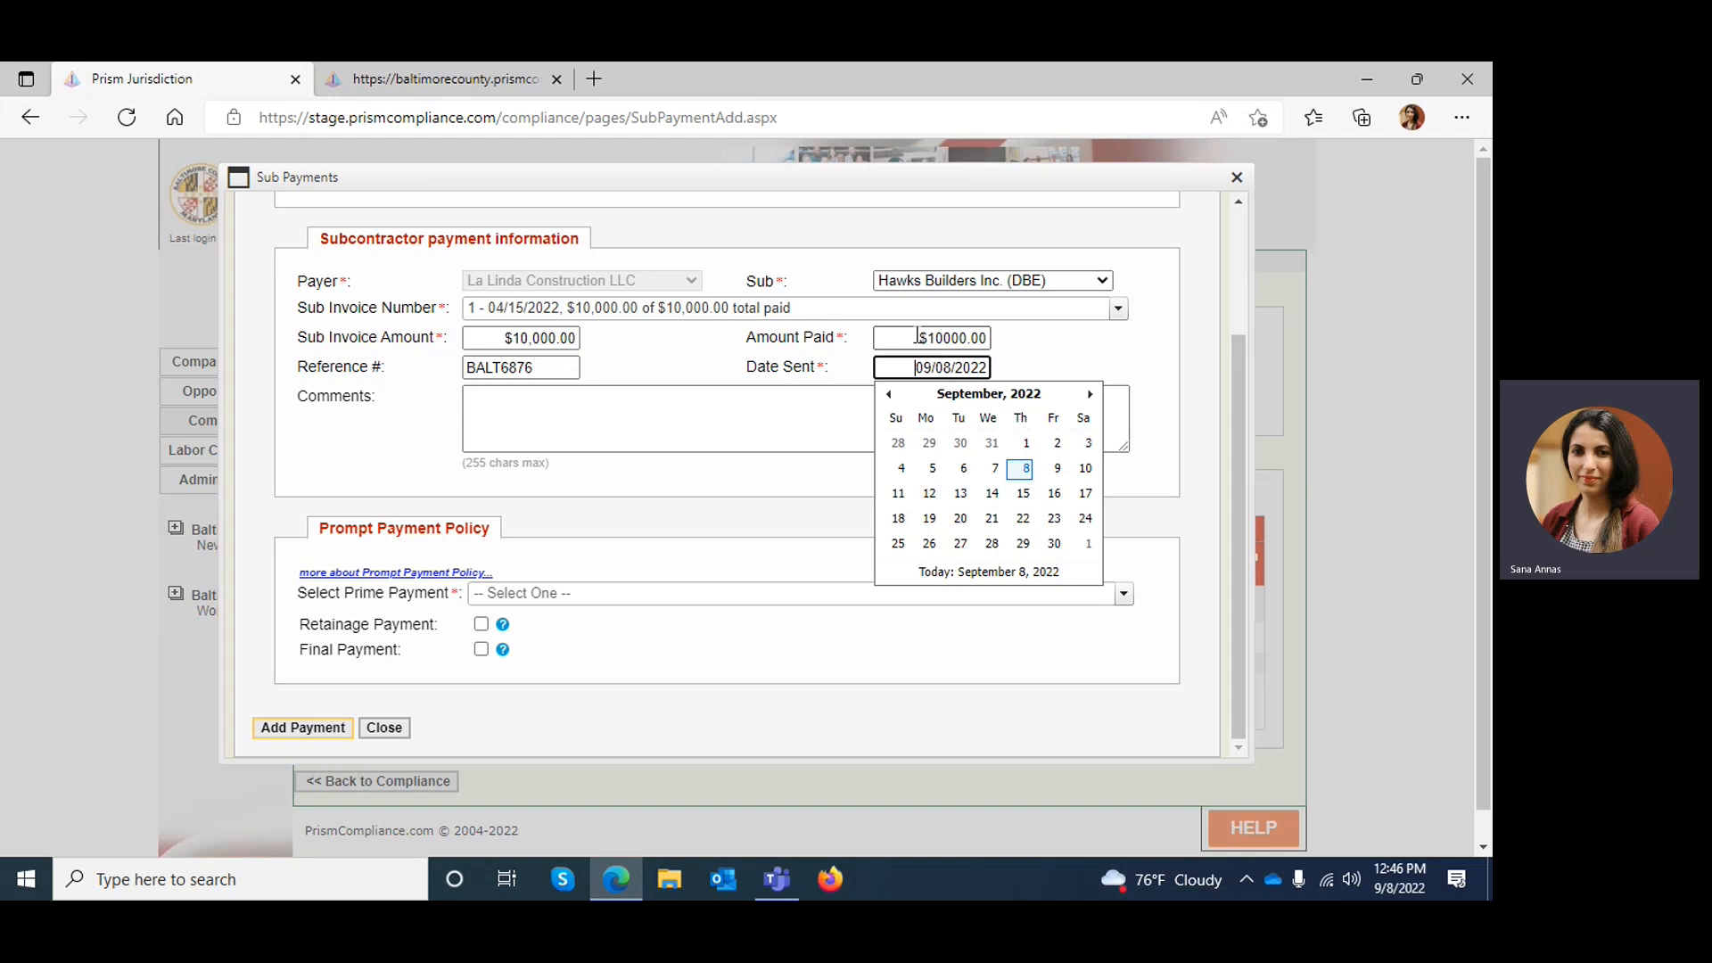
left_click(1023, 445)
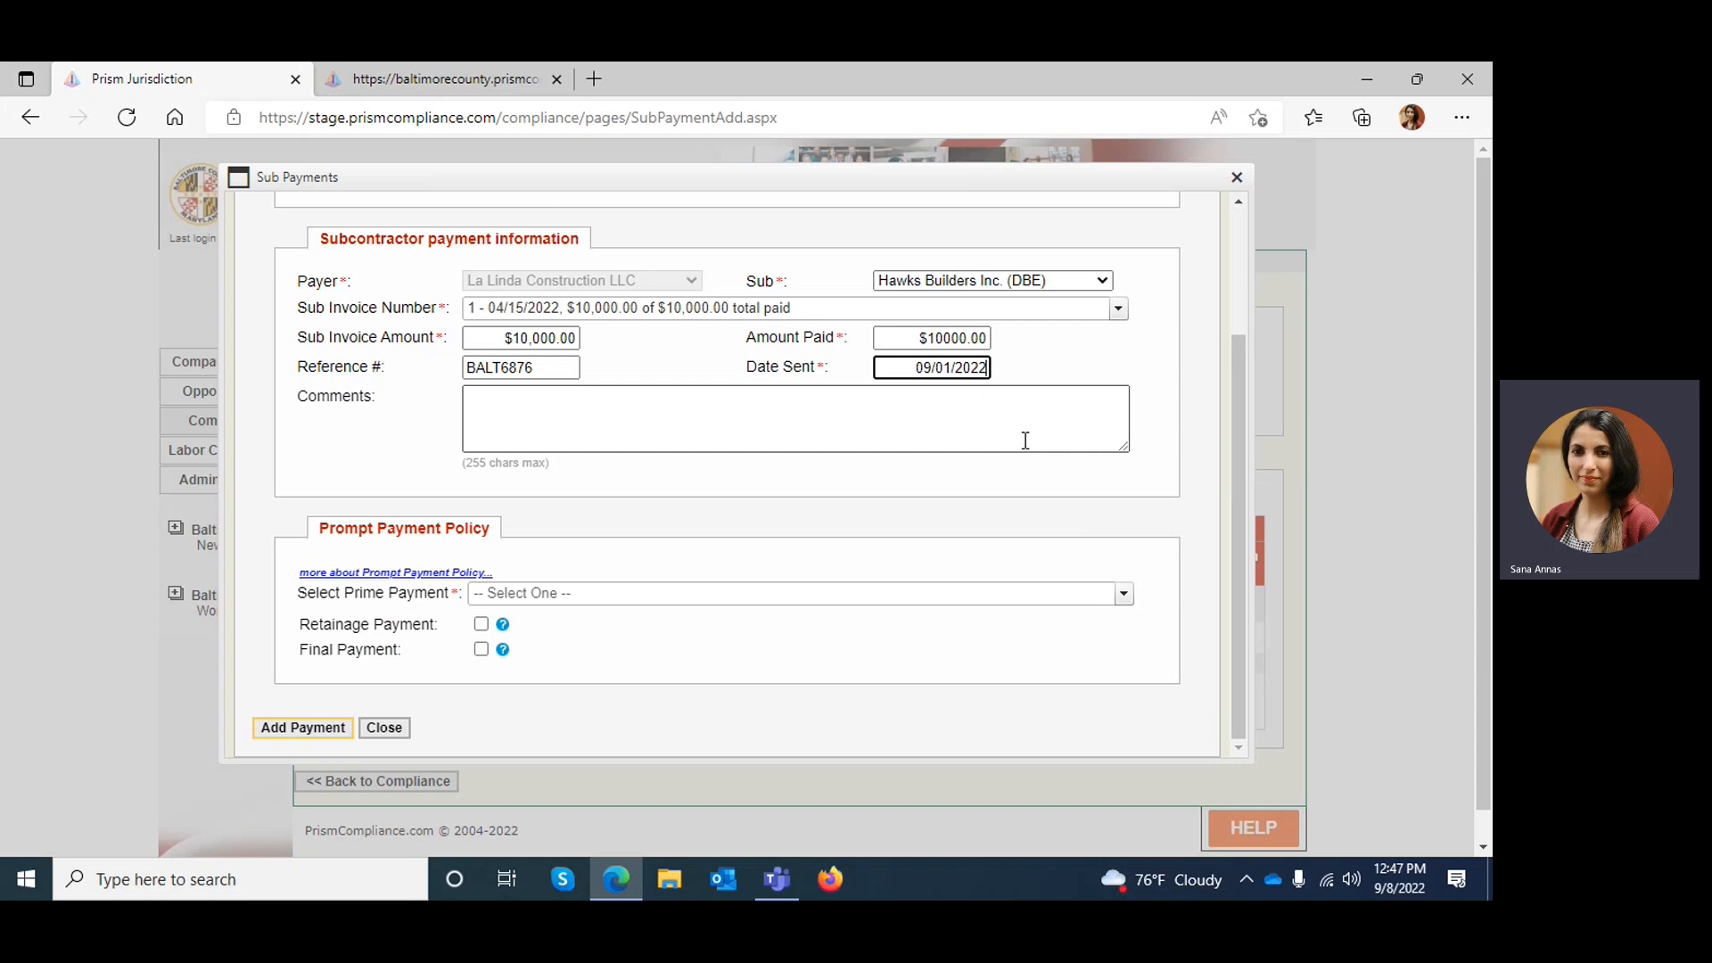
left_click(681, 421)
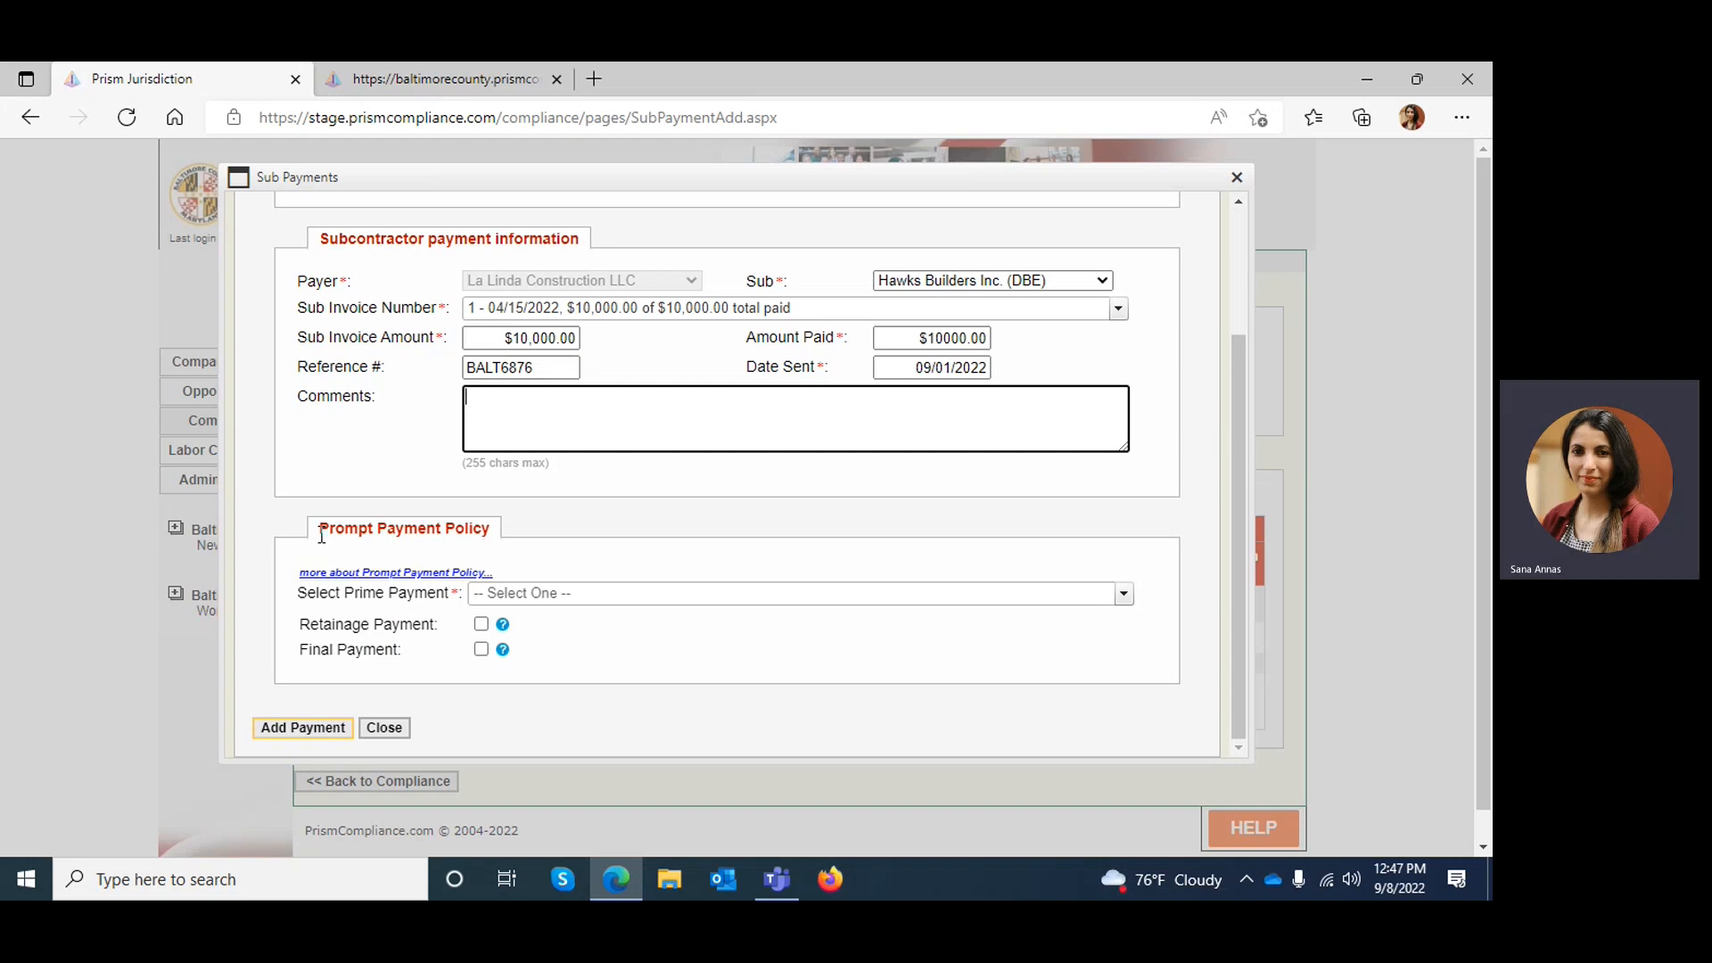
Assign the 08/18/2022 prime payment of $15,000 under the Prompt Payment Policy, add the subcontractor payment and close the form
left_click_drag(322, 534, 501, 544)
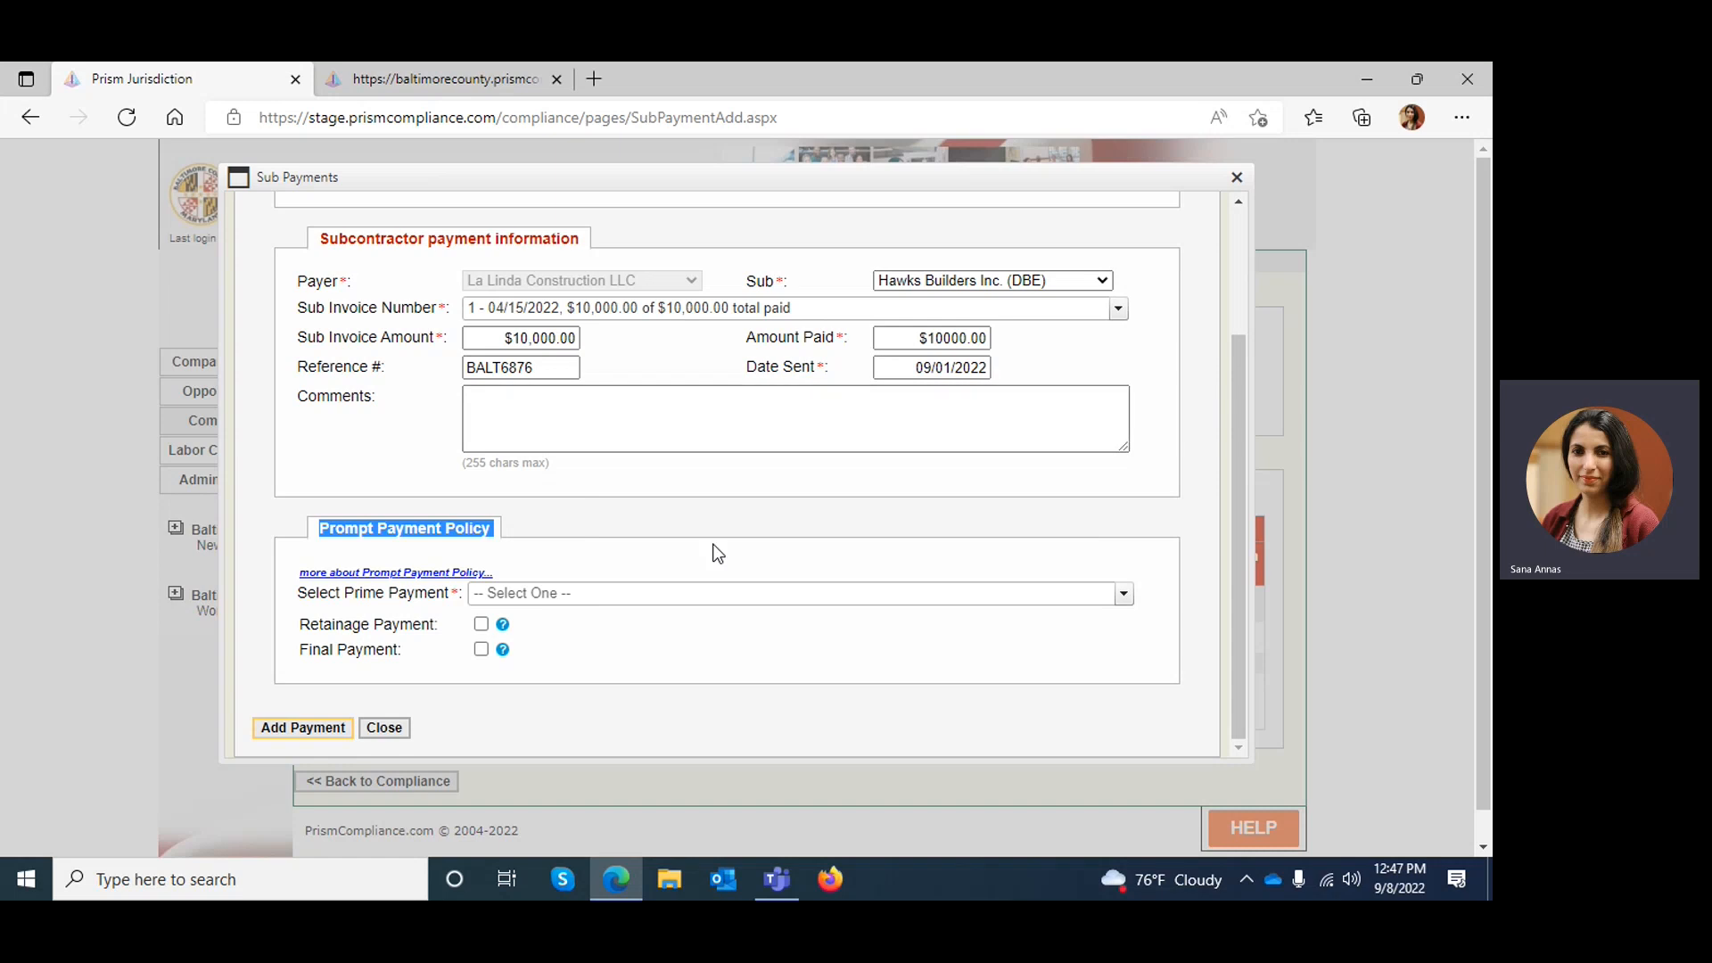
left_click(711, 598)
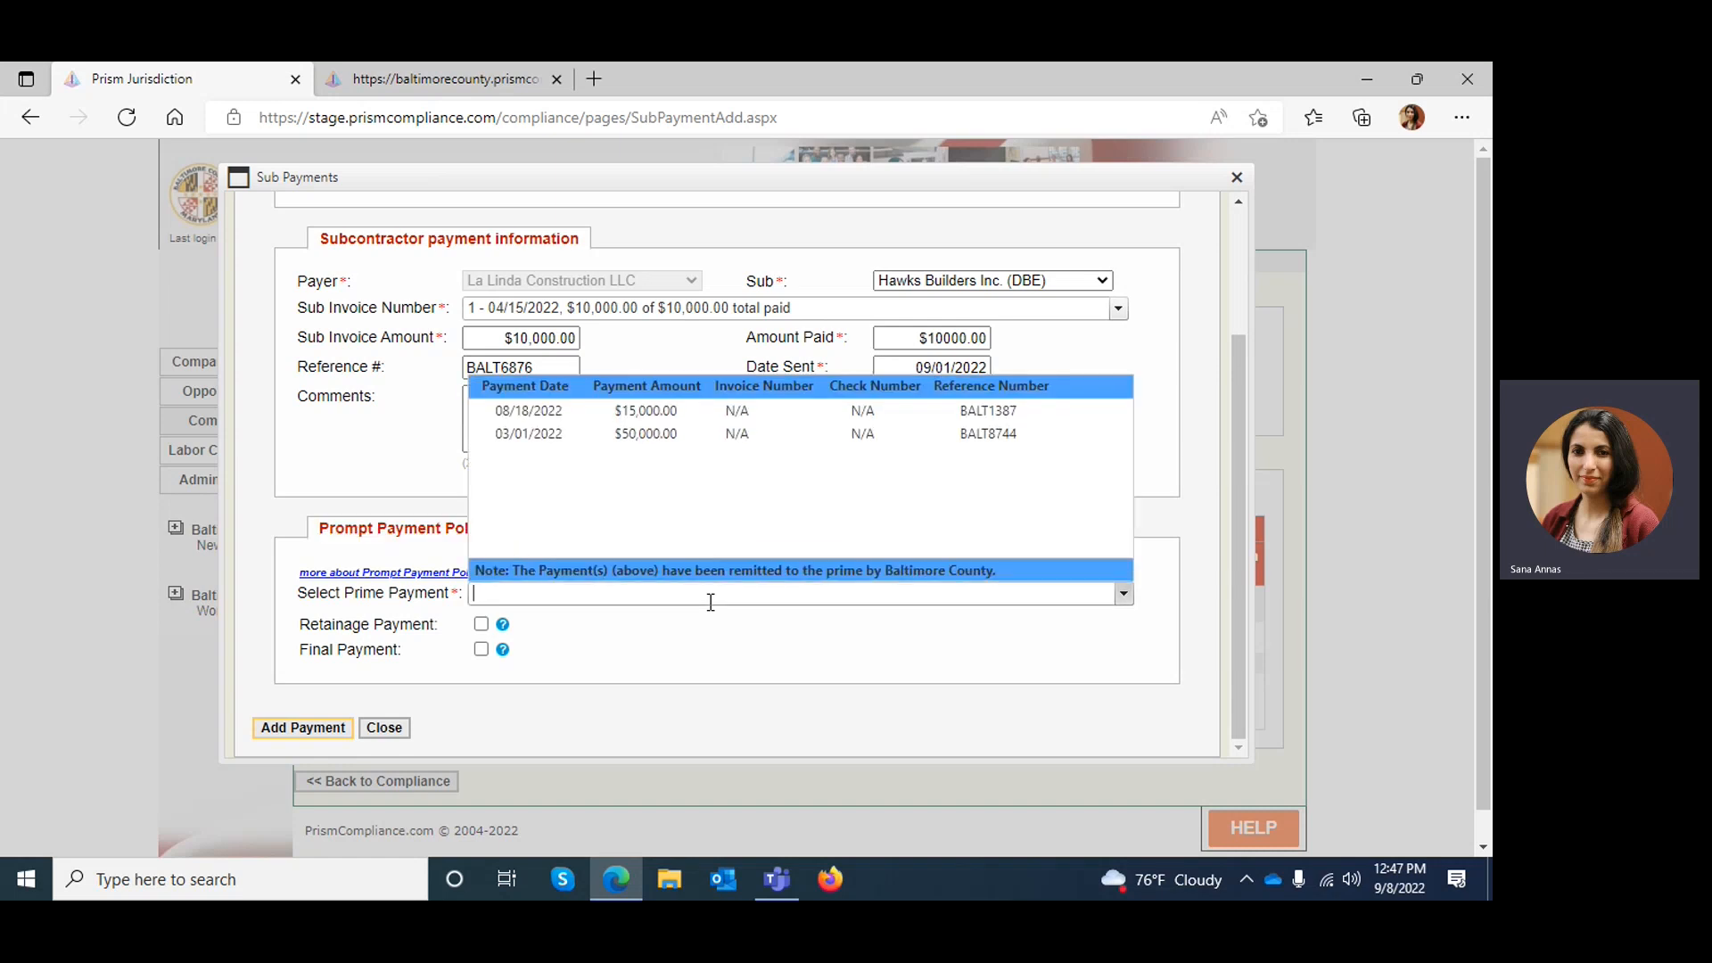
left_click(526, 412)
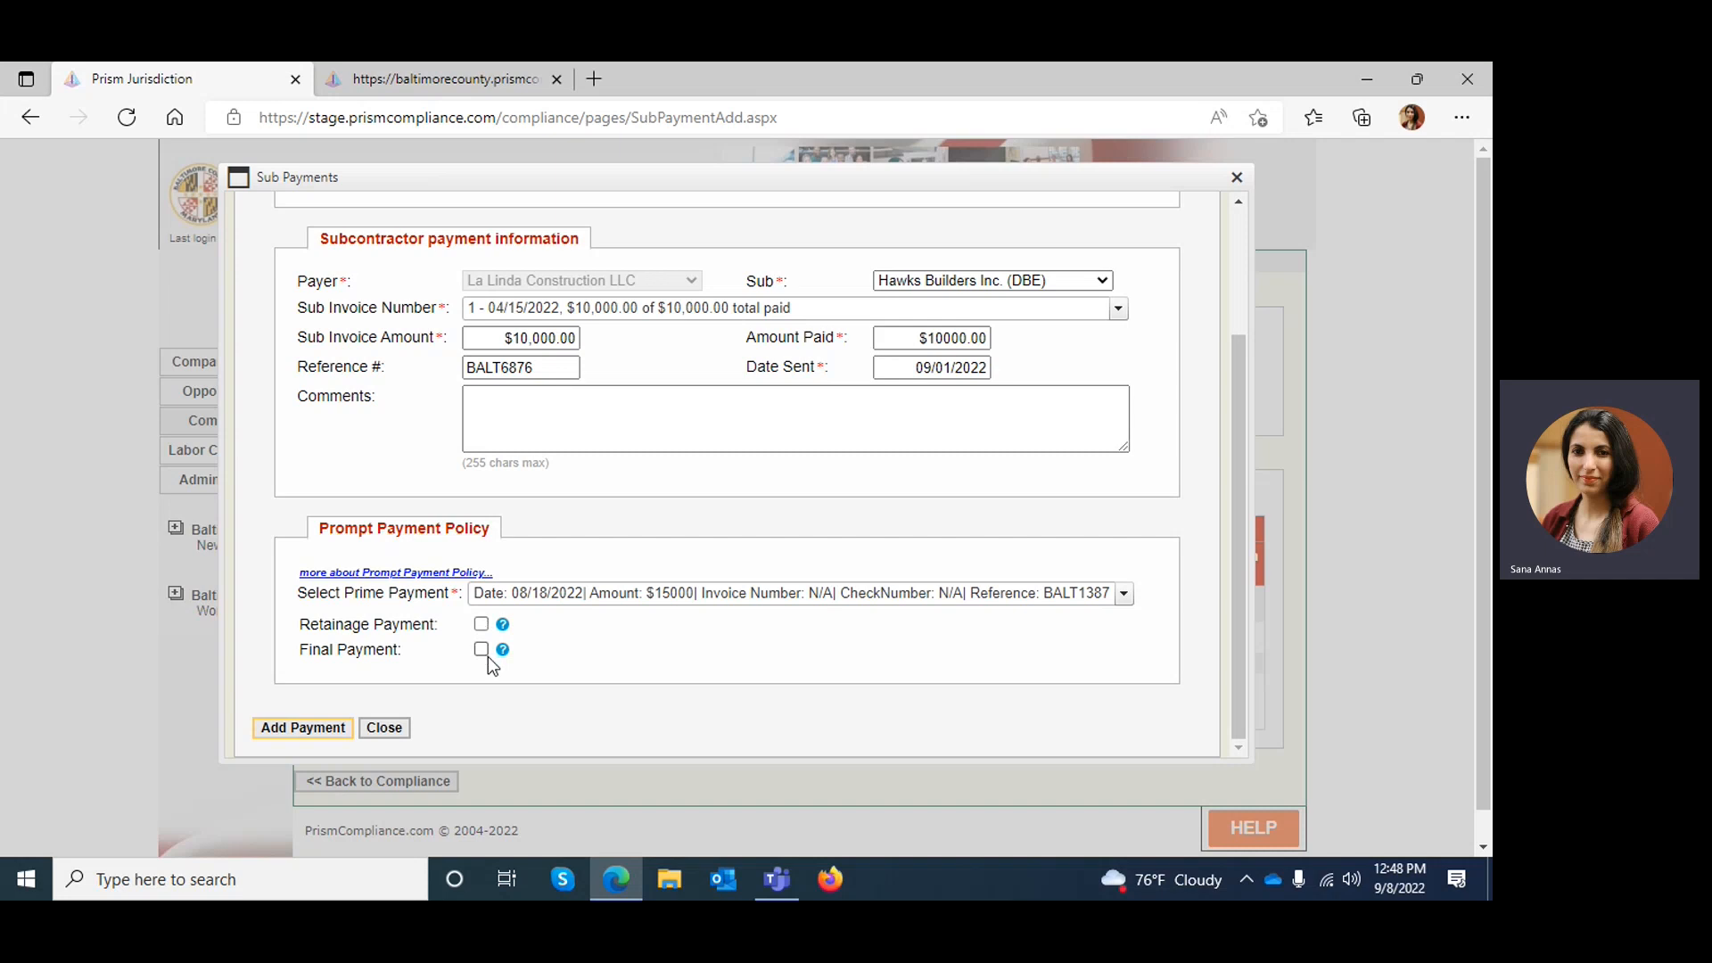
left_click(265, 729)
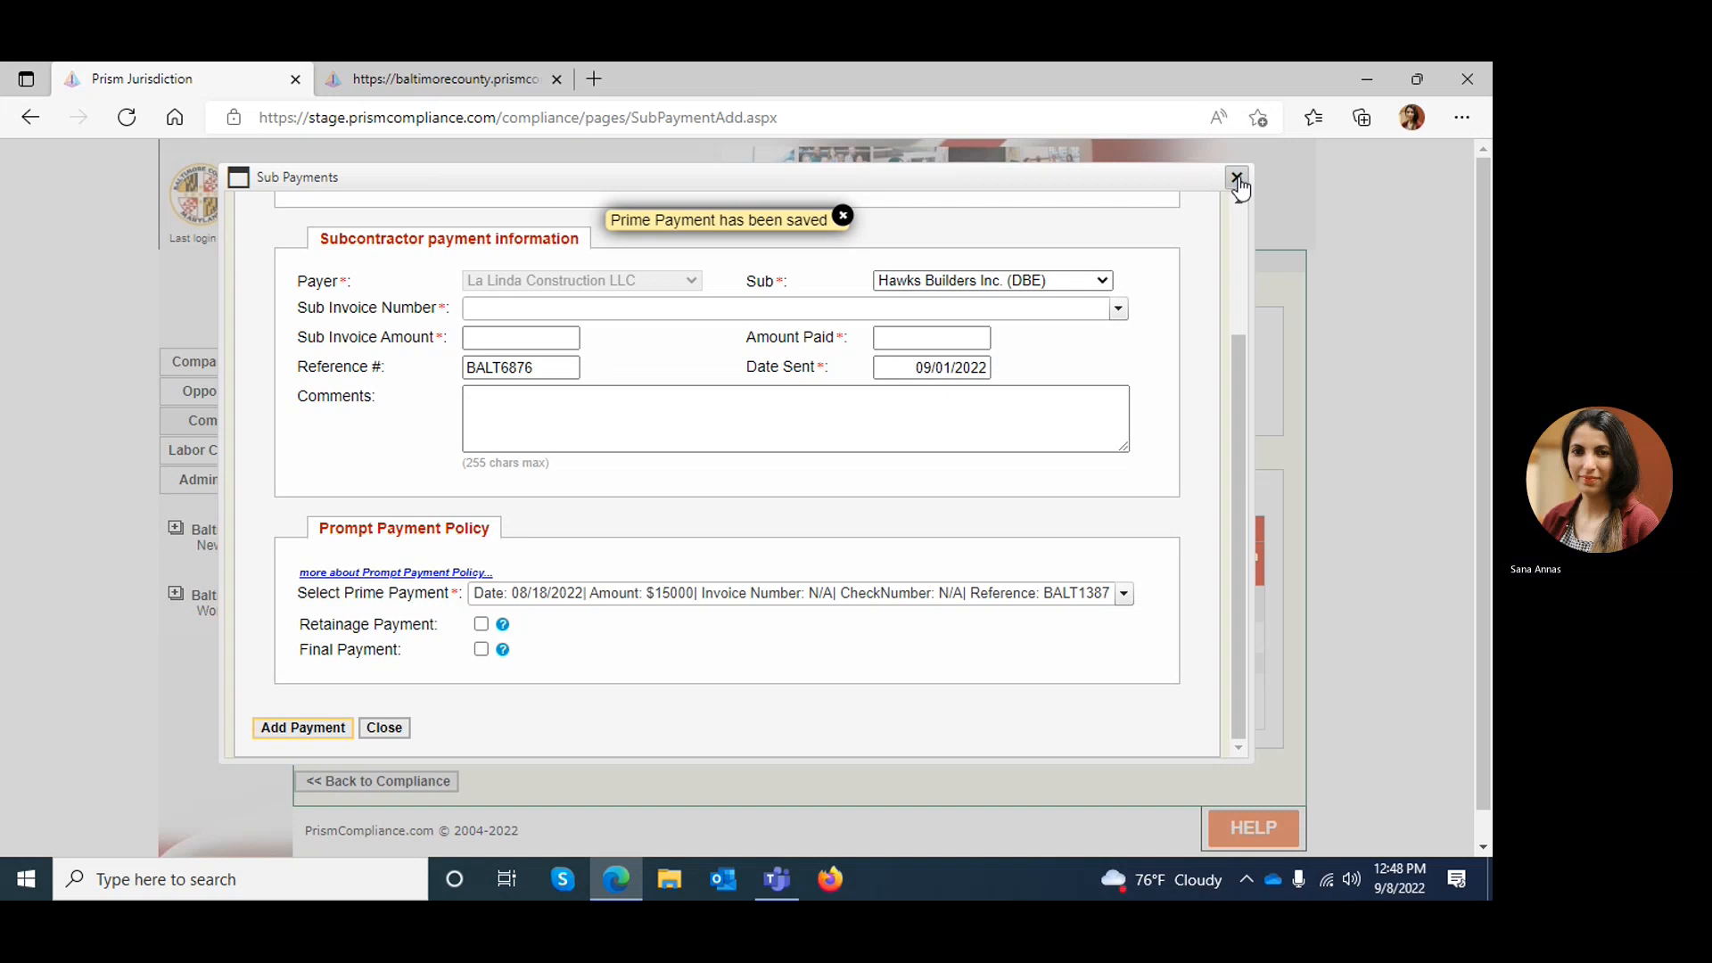
left_click(385, 728)
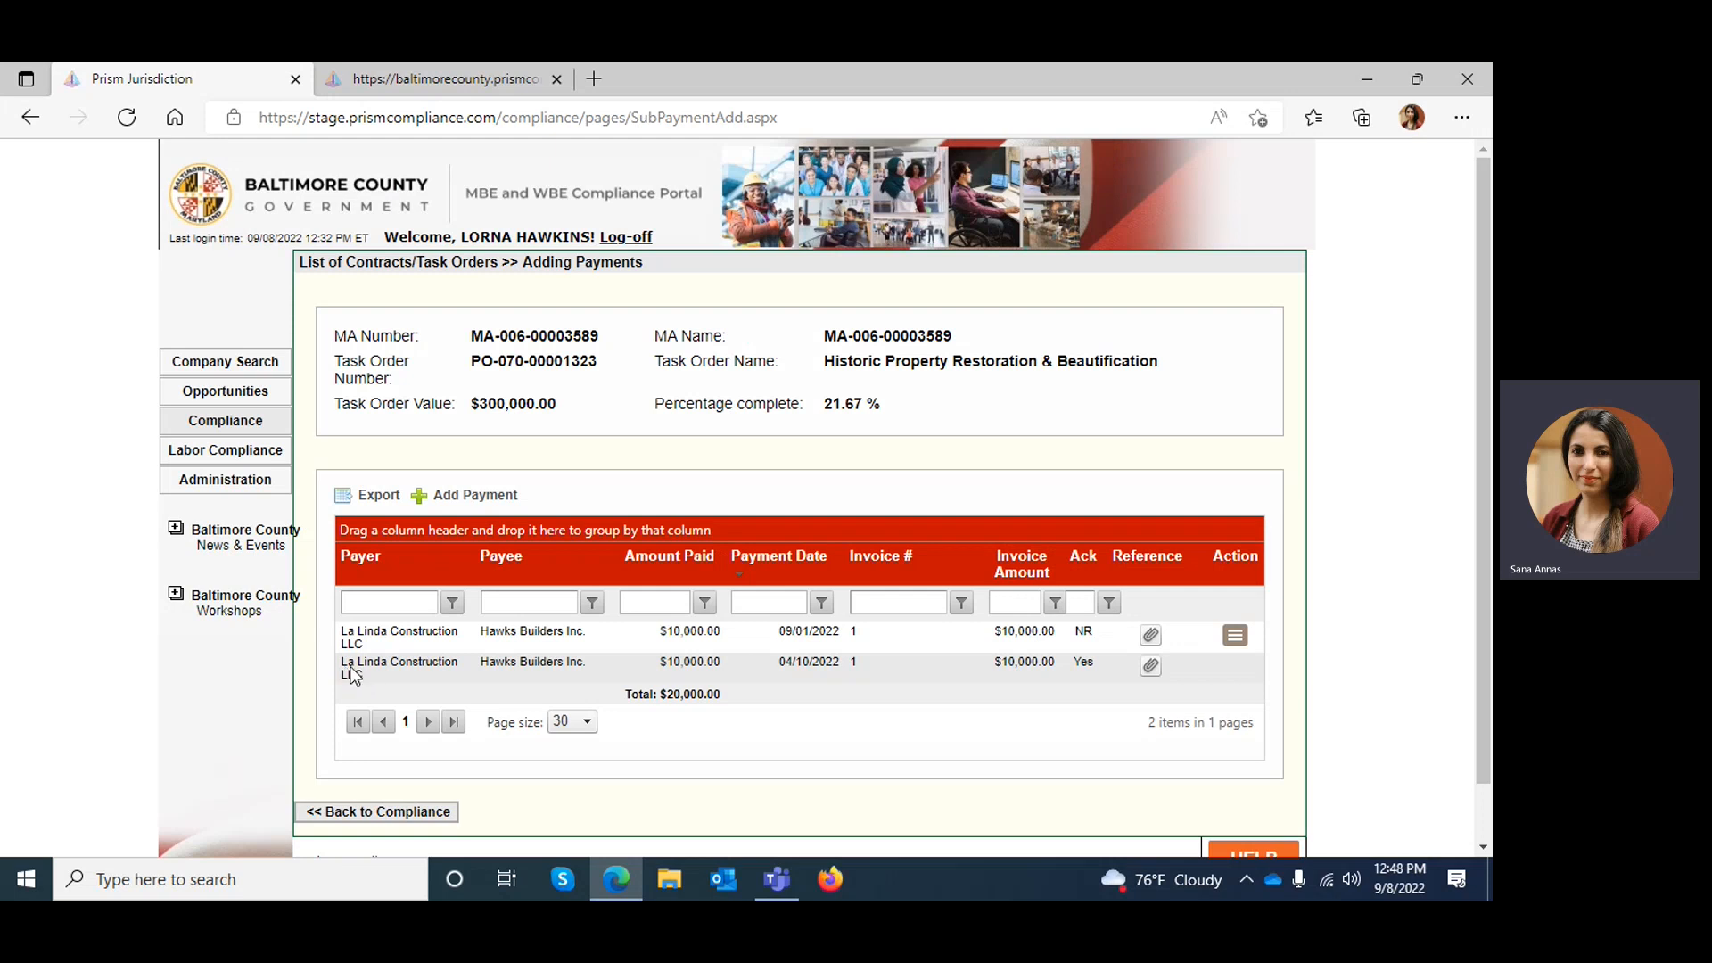
Examine the acknowledgement statuses of the two reported payments to Hawks Builders Inc
left_click_drag(346, 666, 387, 676)
left_click_drag(1079, 633, 1096, 636)
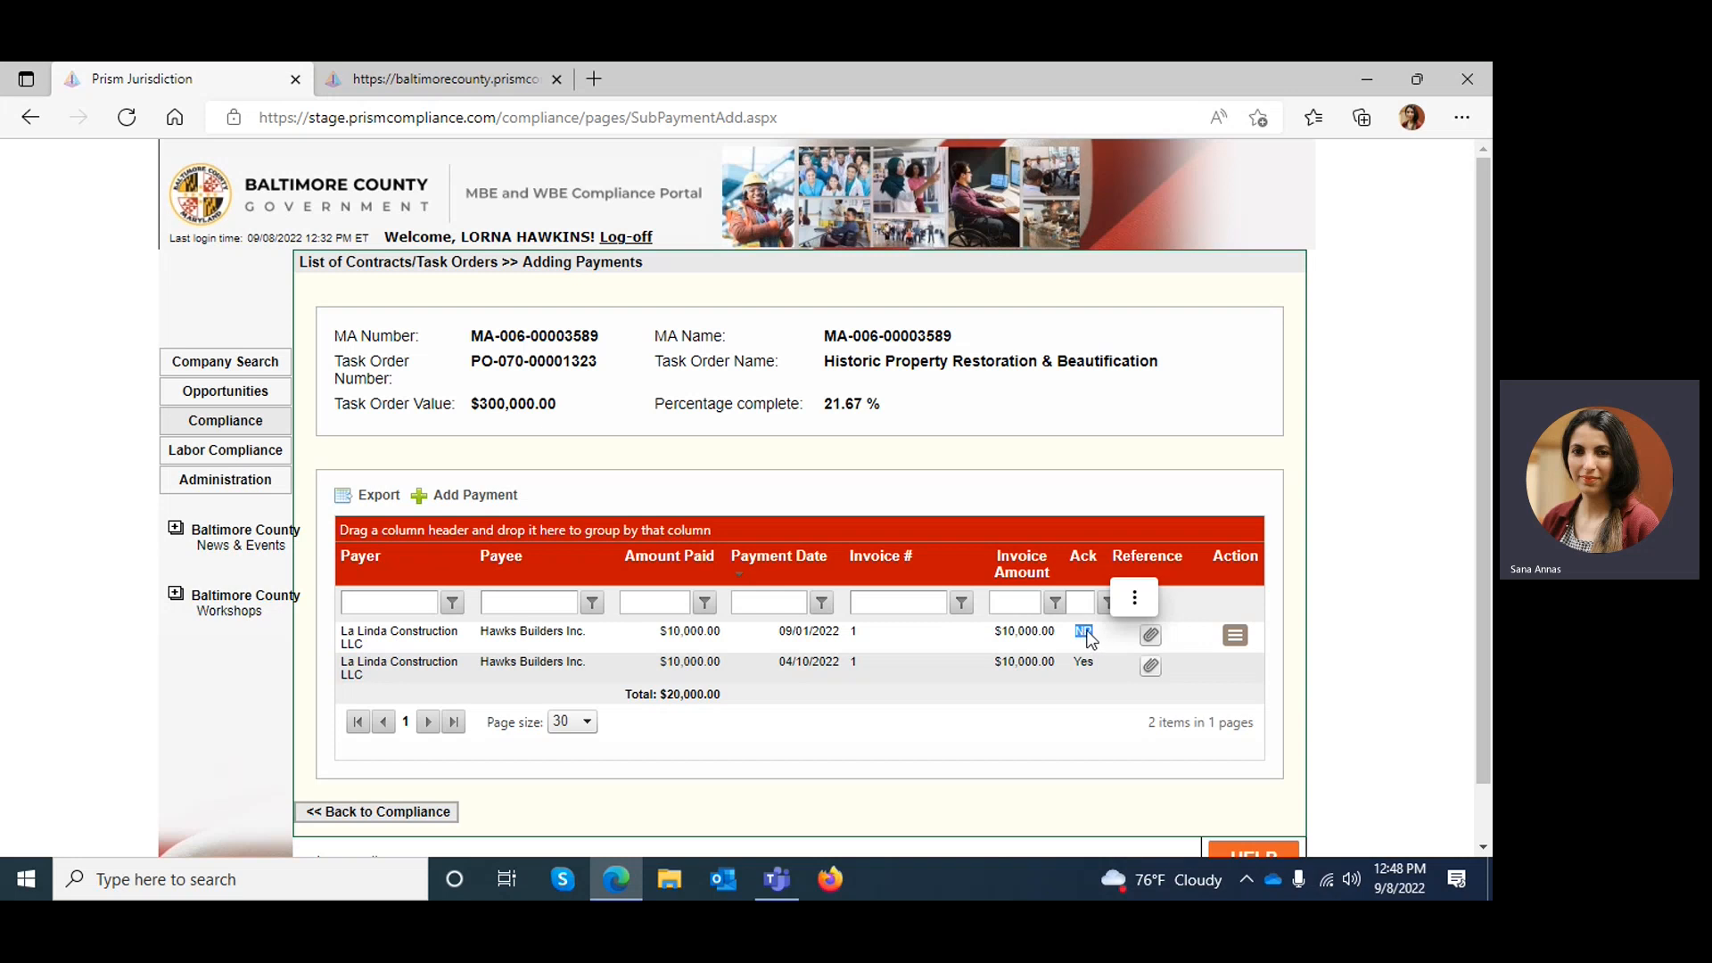
left_click_drag(1081, 663, 1097, 669)
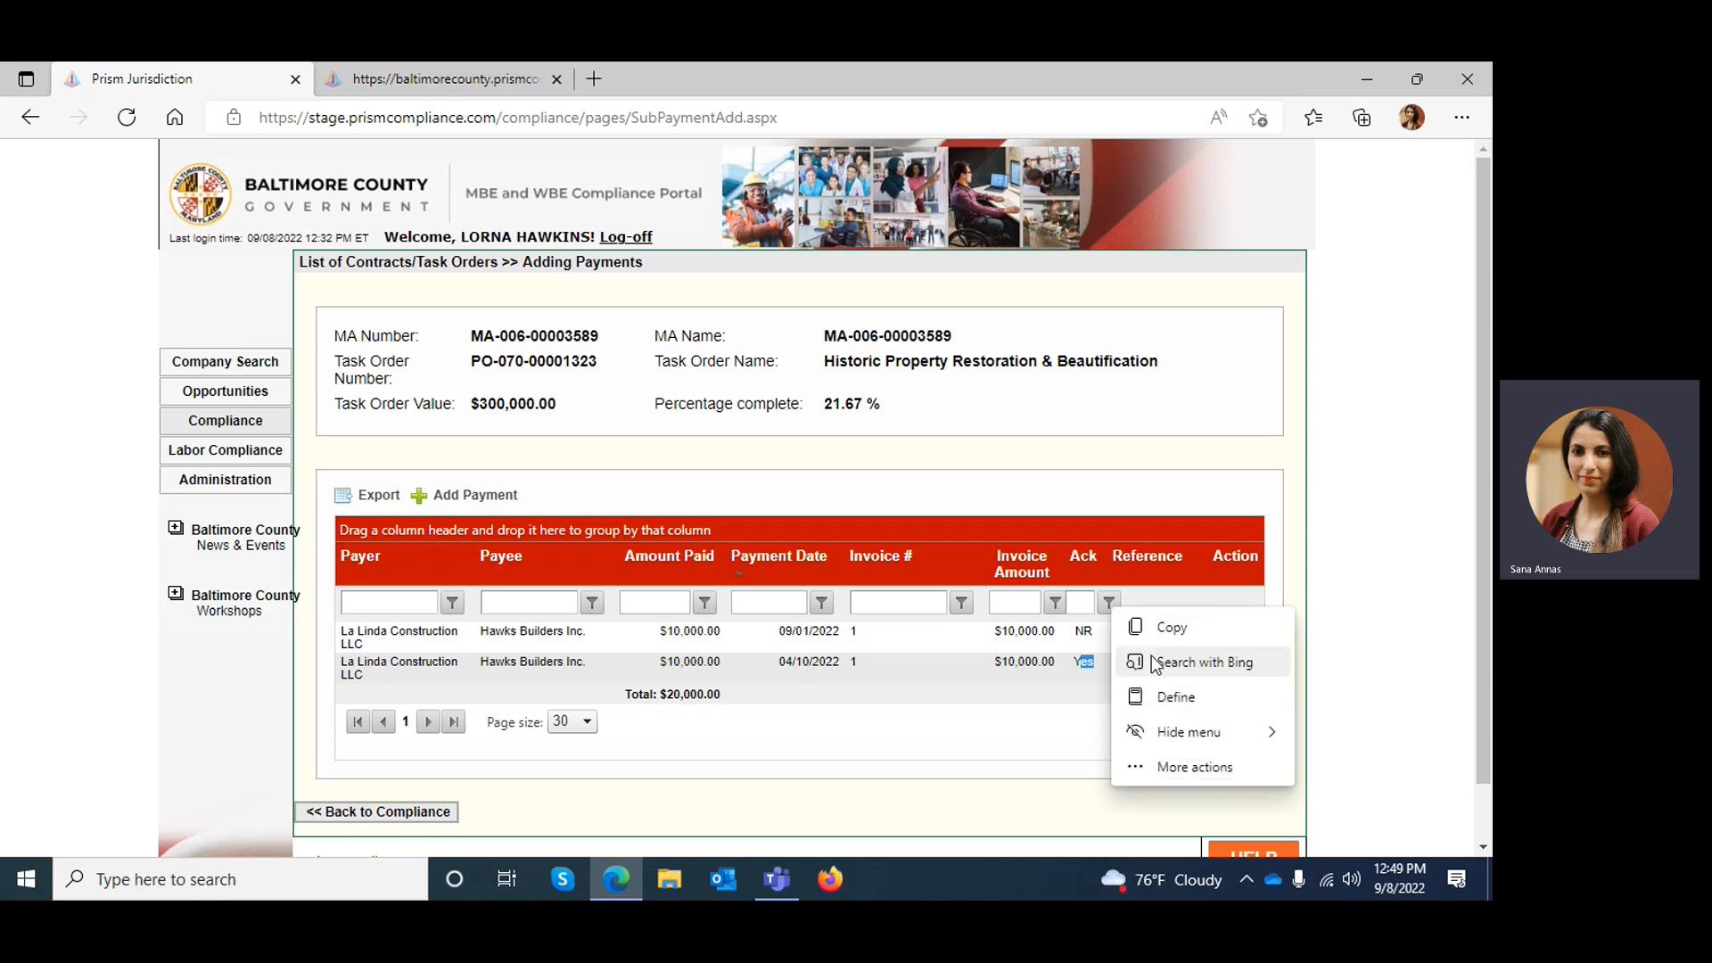
left_click(1033, 718)
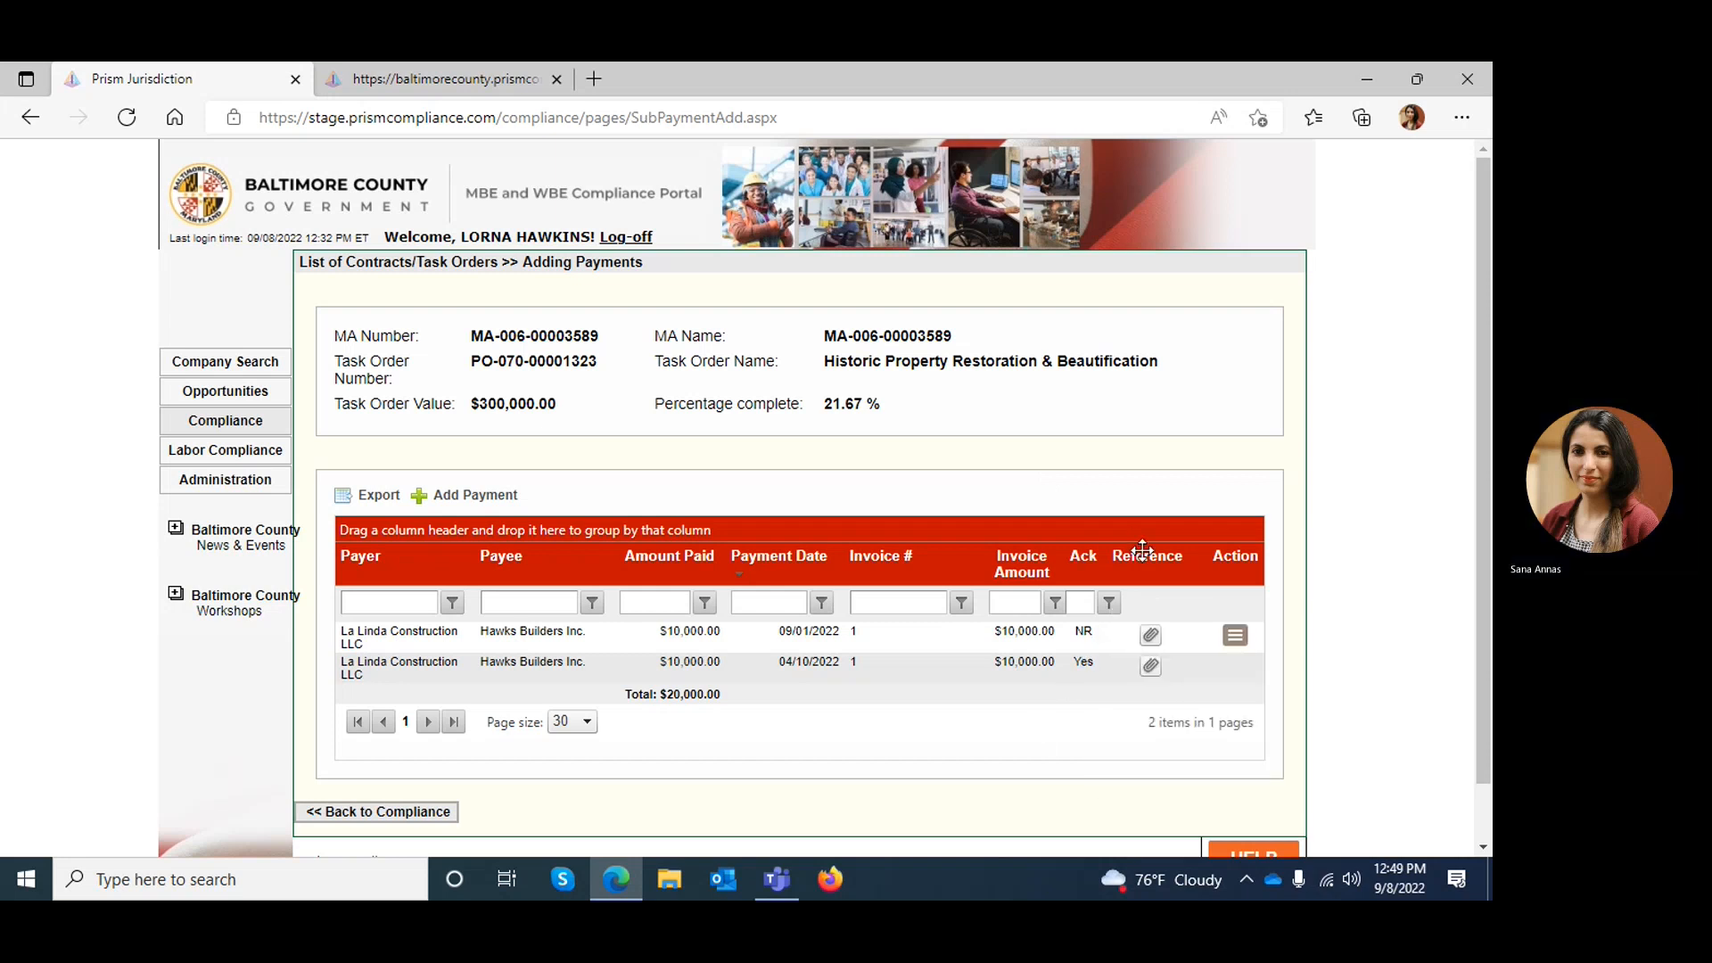
View the Add Reference fields for the 04/10/2022 payment and return to the payment report list
left_click(1150, 668)
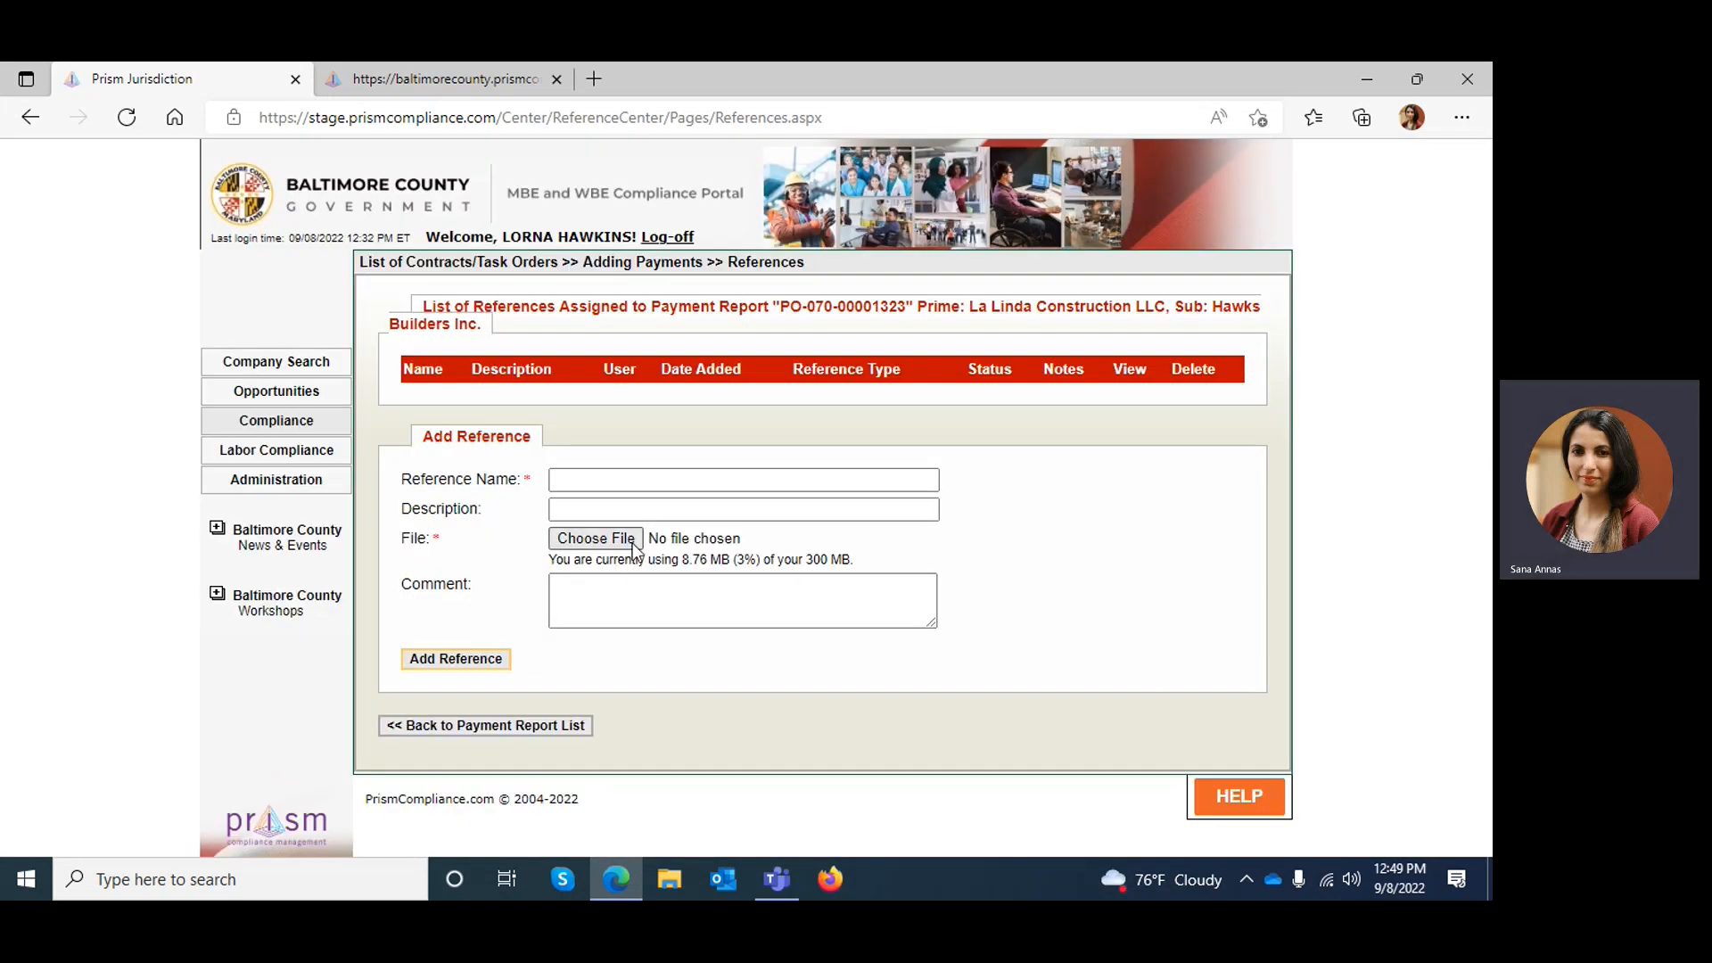
left_click(606, 487)
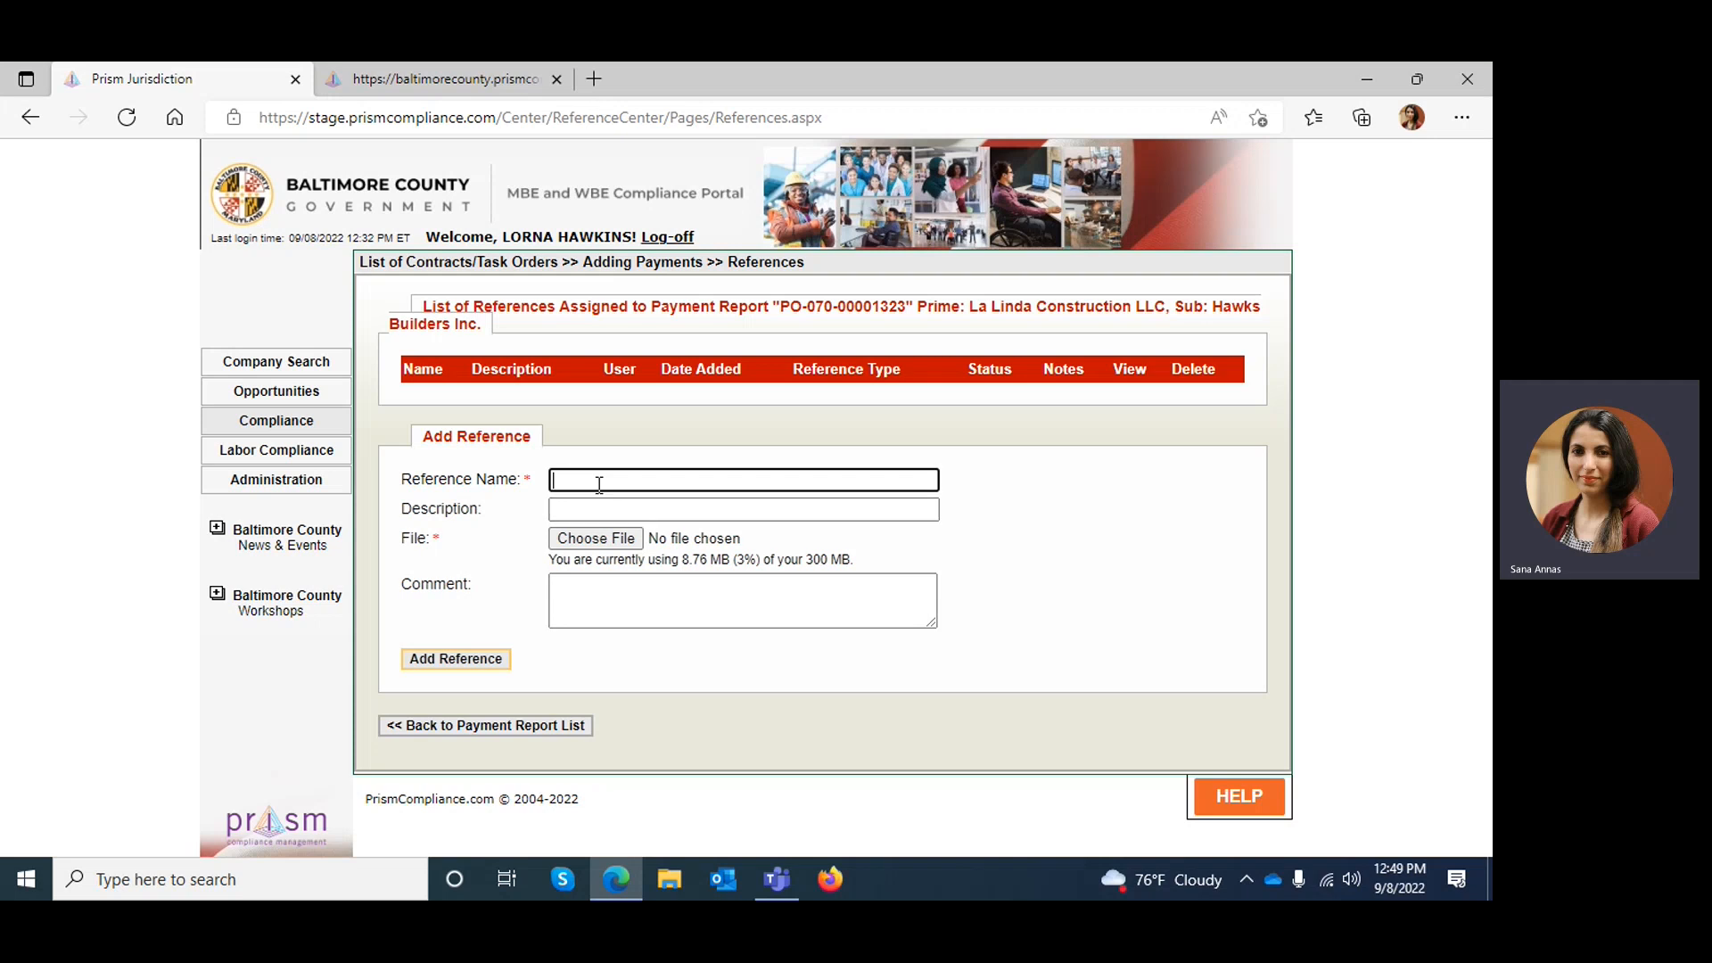
left_click(602, 508)
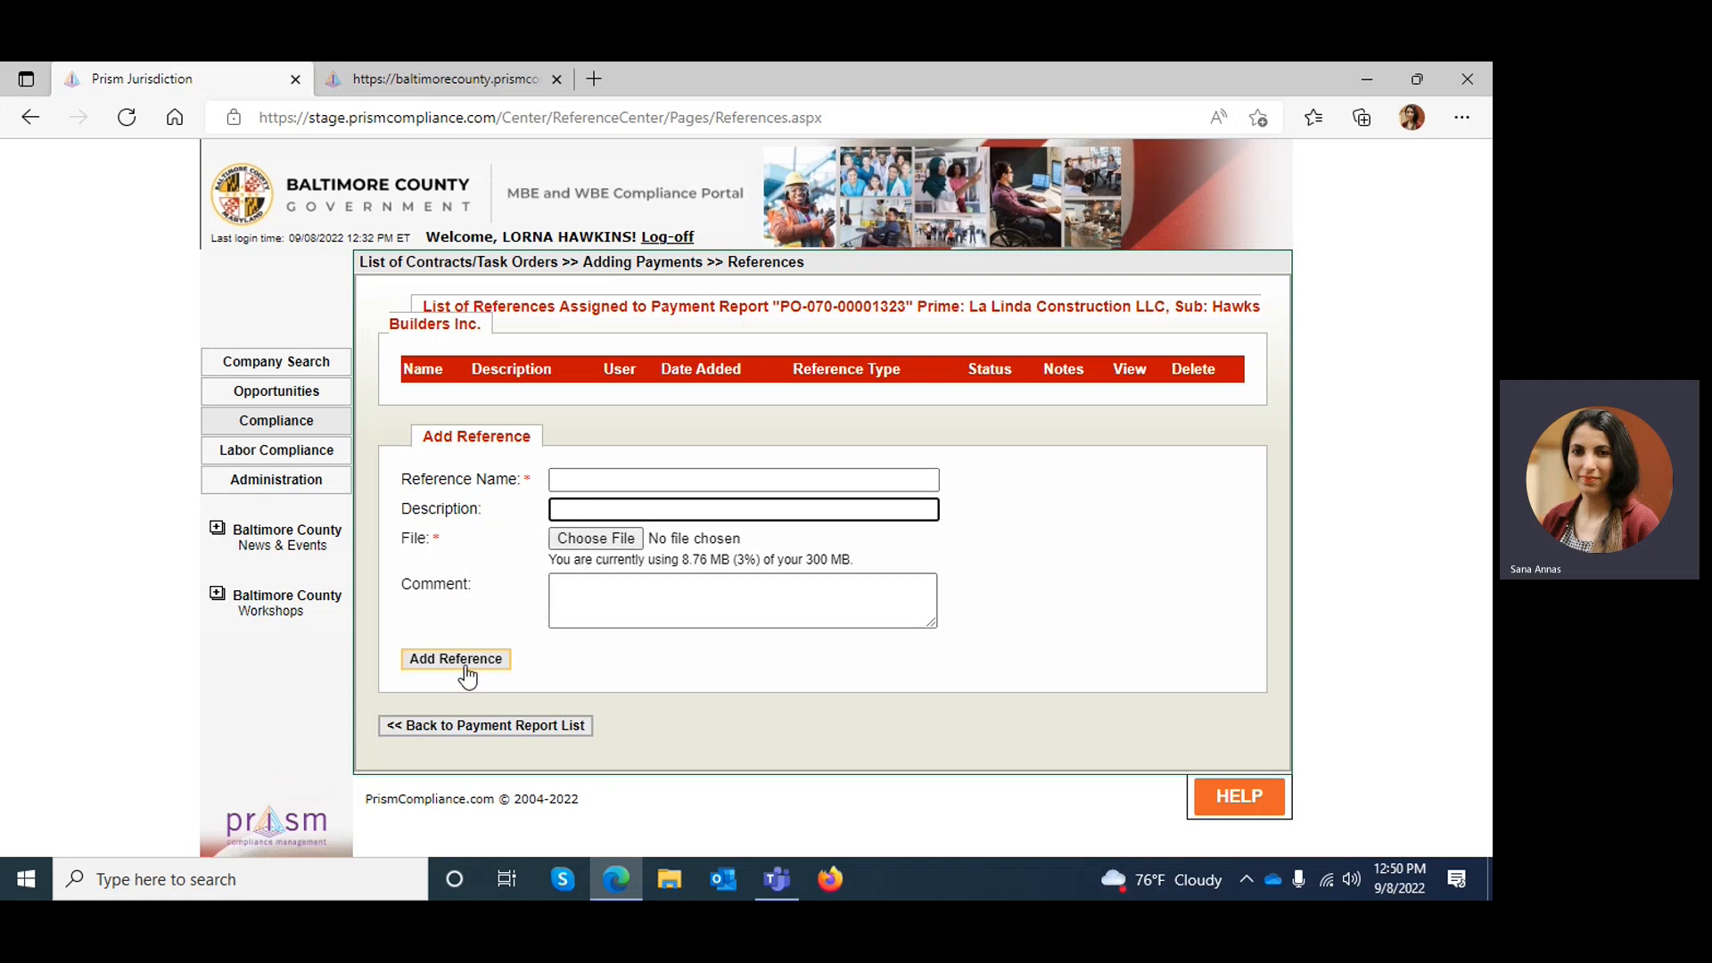
left_click(464, 731)
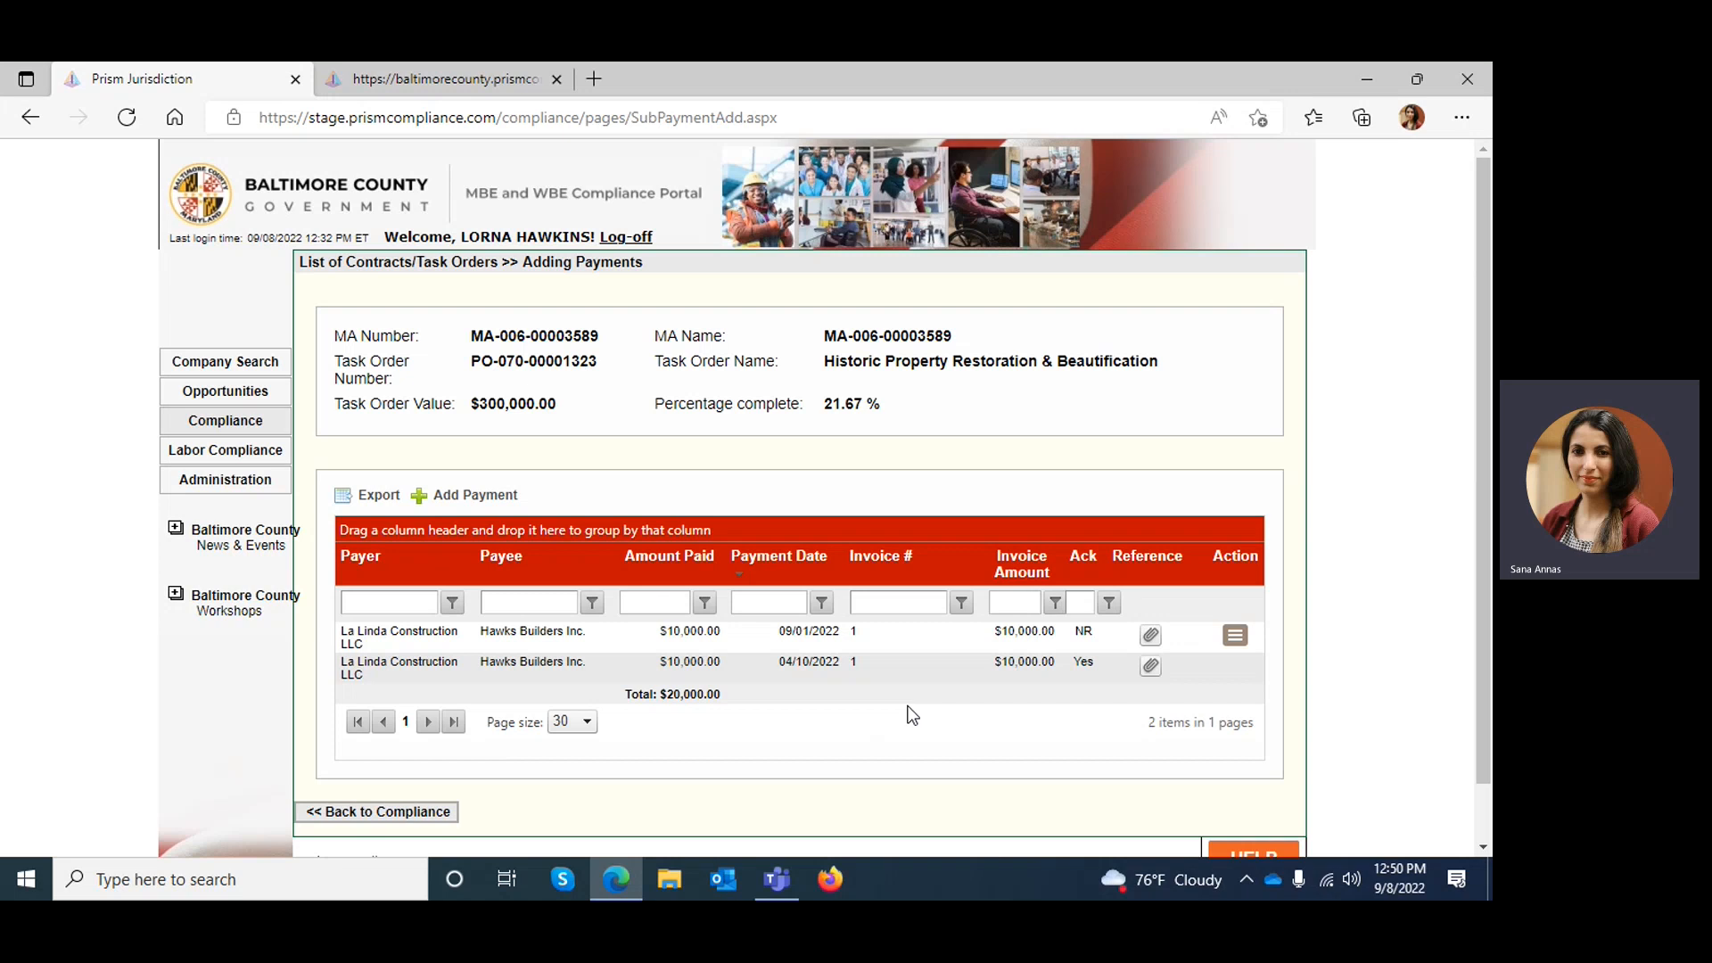
Log off from the prime contractor account and log in with the subcontractor account's username and password
left_click(642, 239)
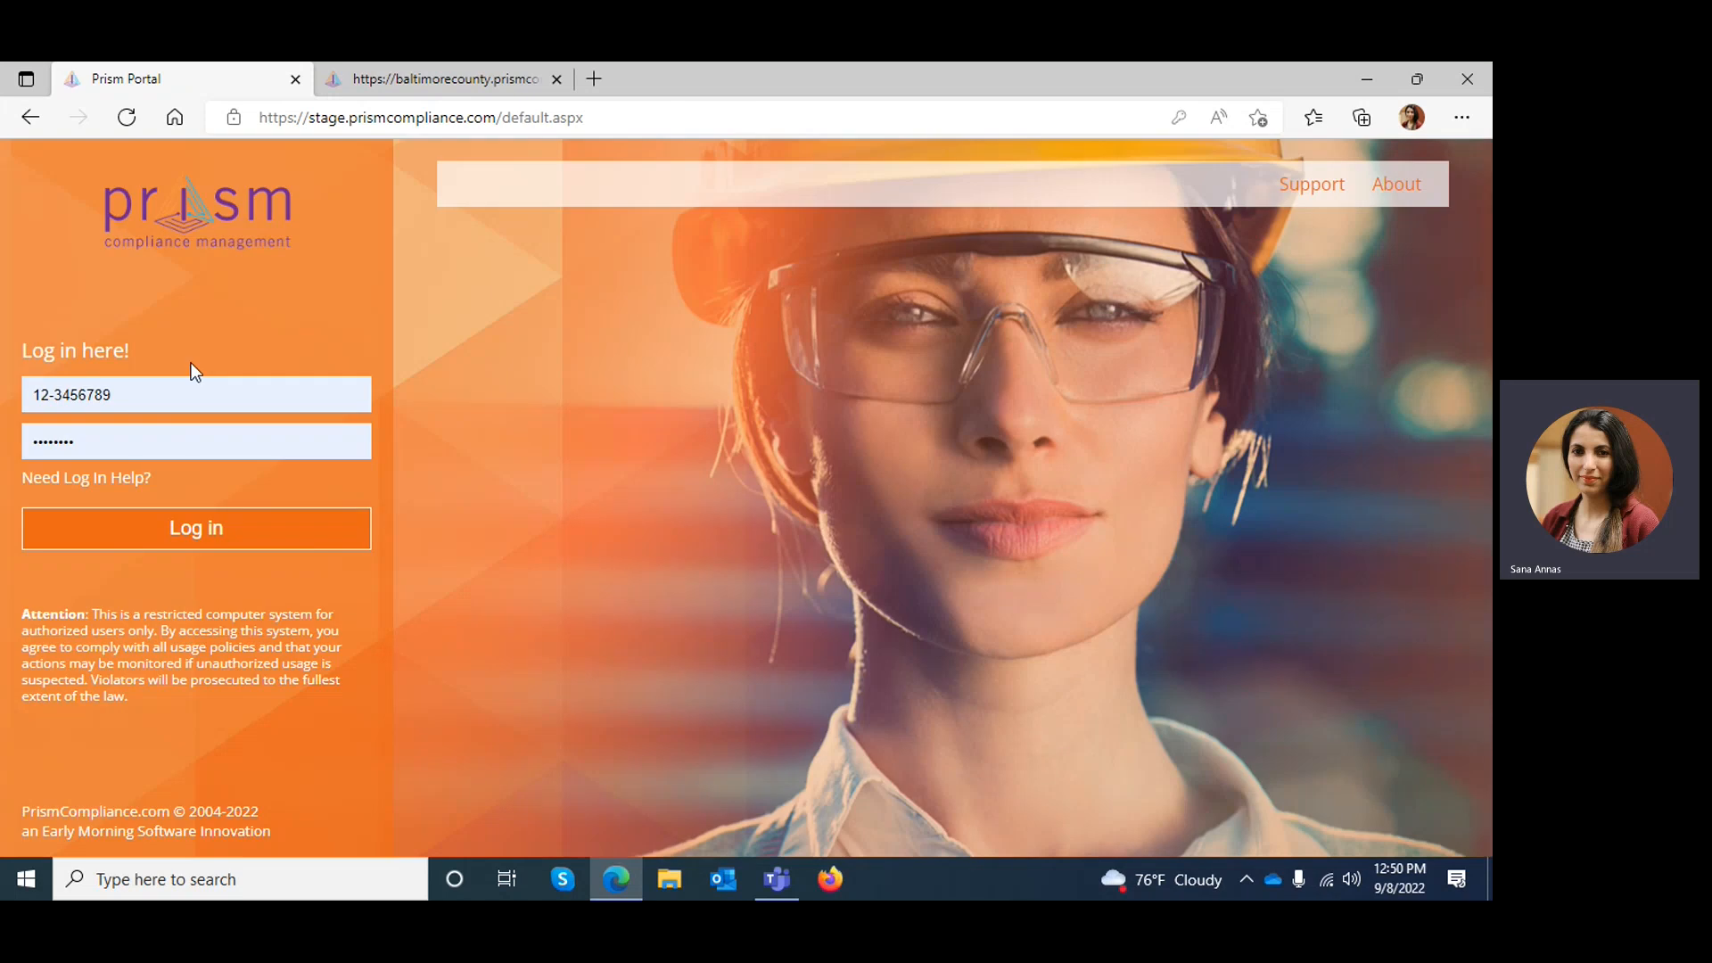
triple_click(126, 392)
key("BackSpace")
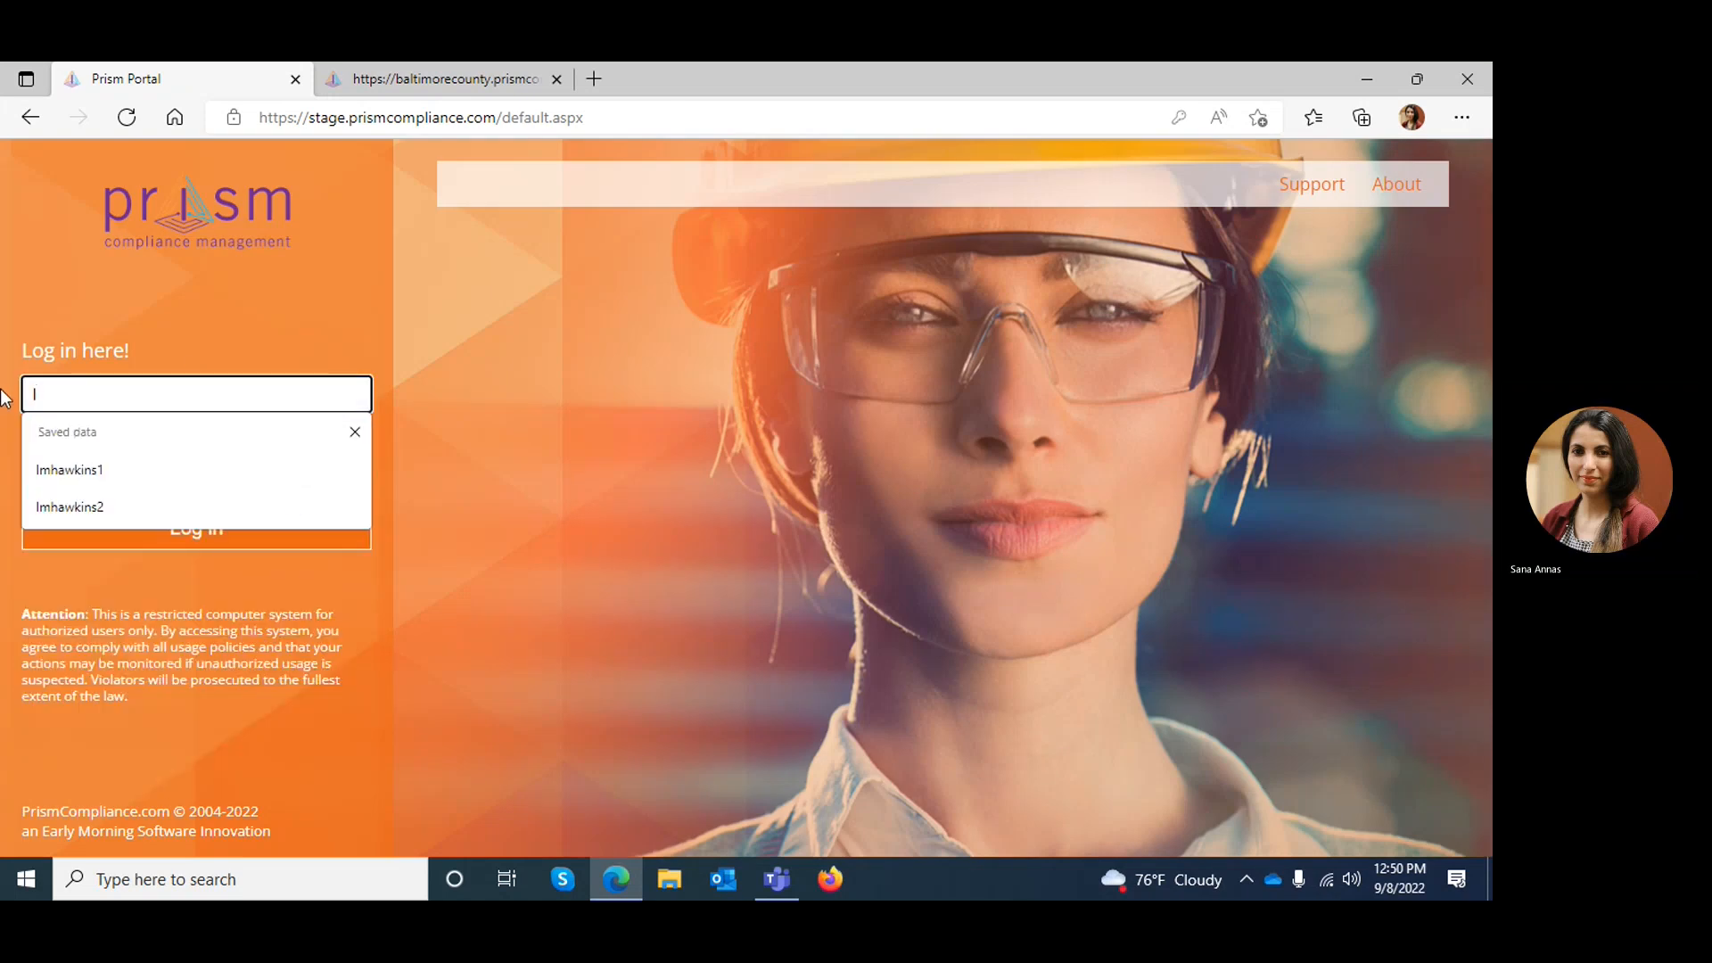
left_click(61, 508)
left_click(69, 533)
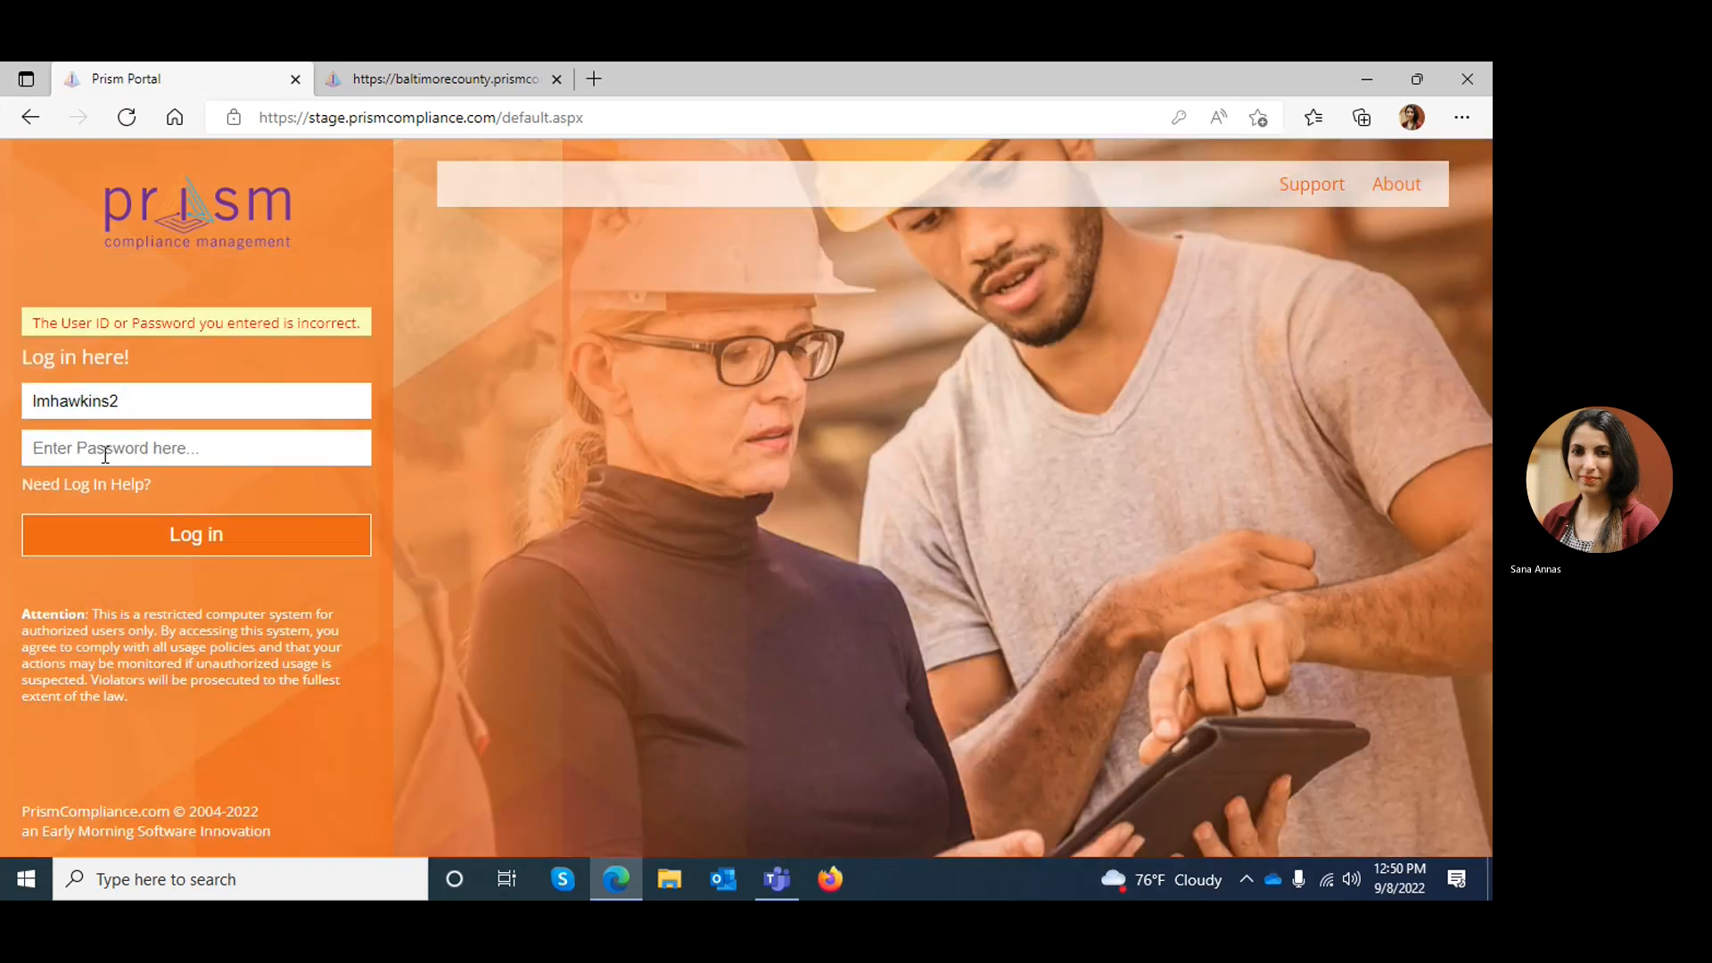
left_click(105, 455)
key("ctrl+v")
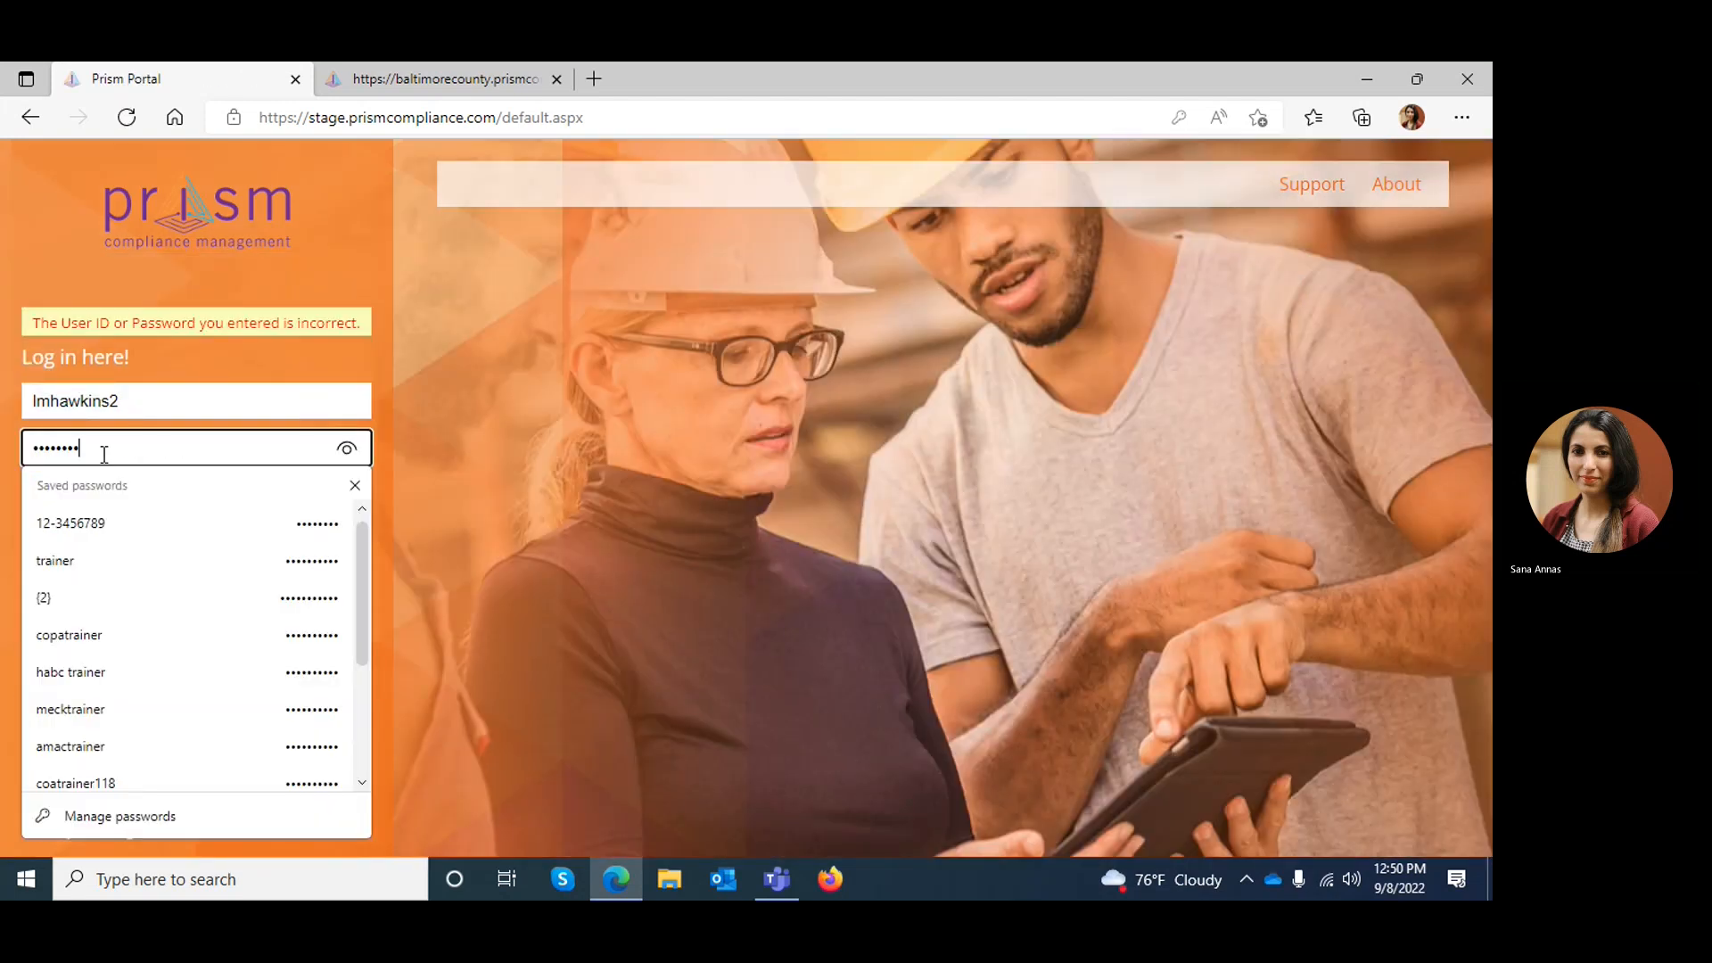
left_click(131, 552)
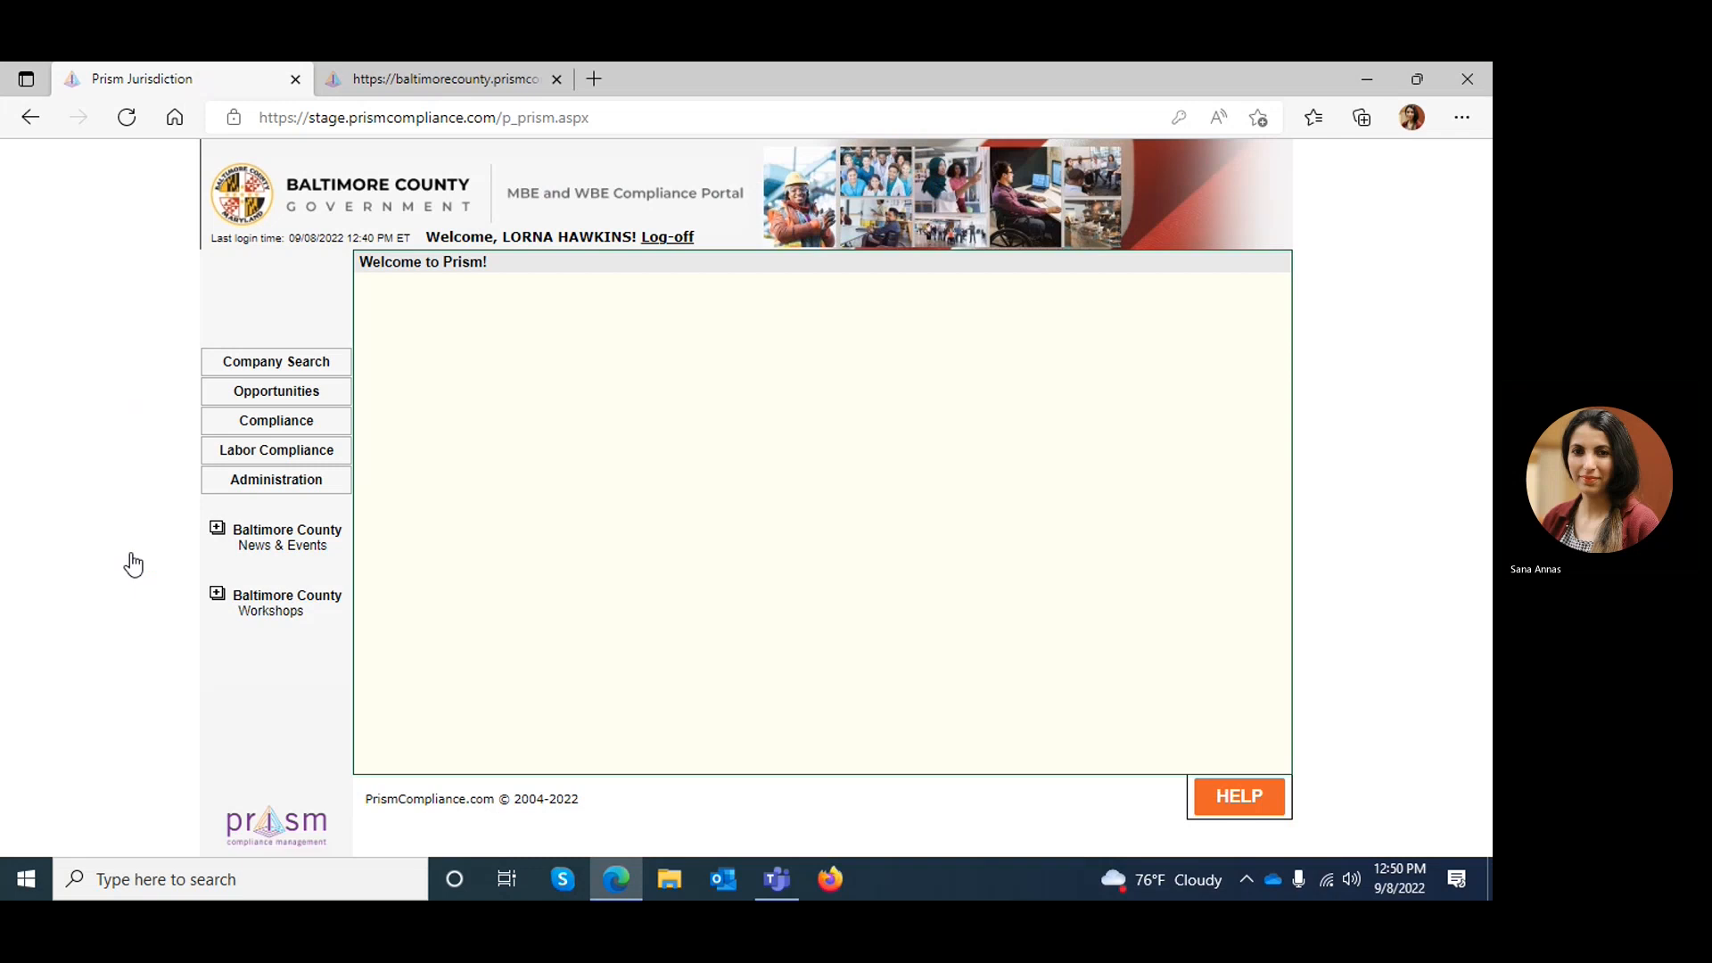
Open the subcontractor payments of the Historic Property Restoration & Beautification contract from the compliance contract list
left_click(277, 430)
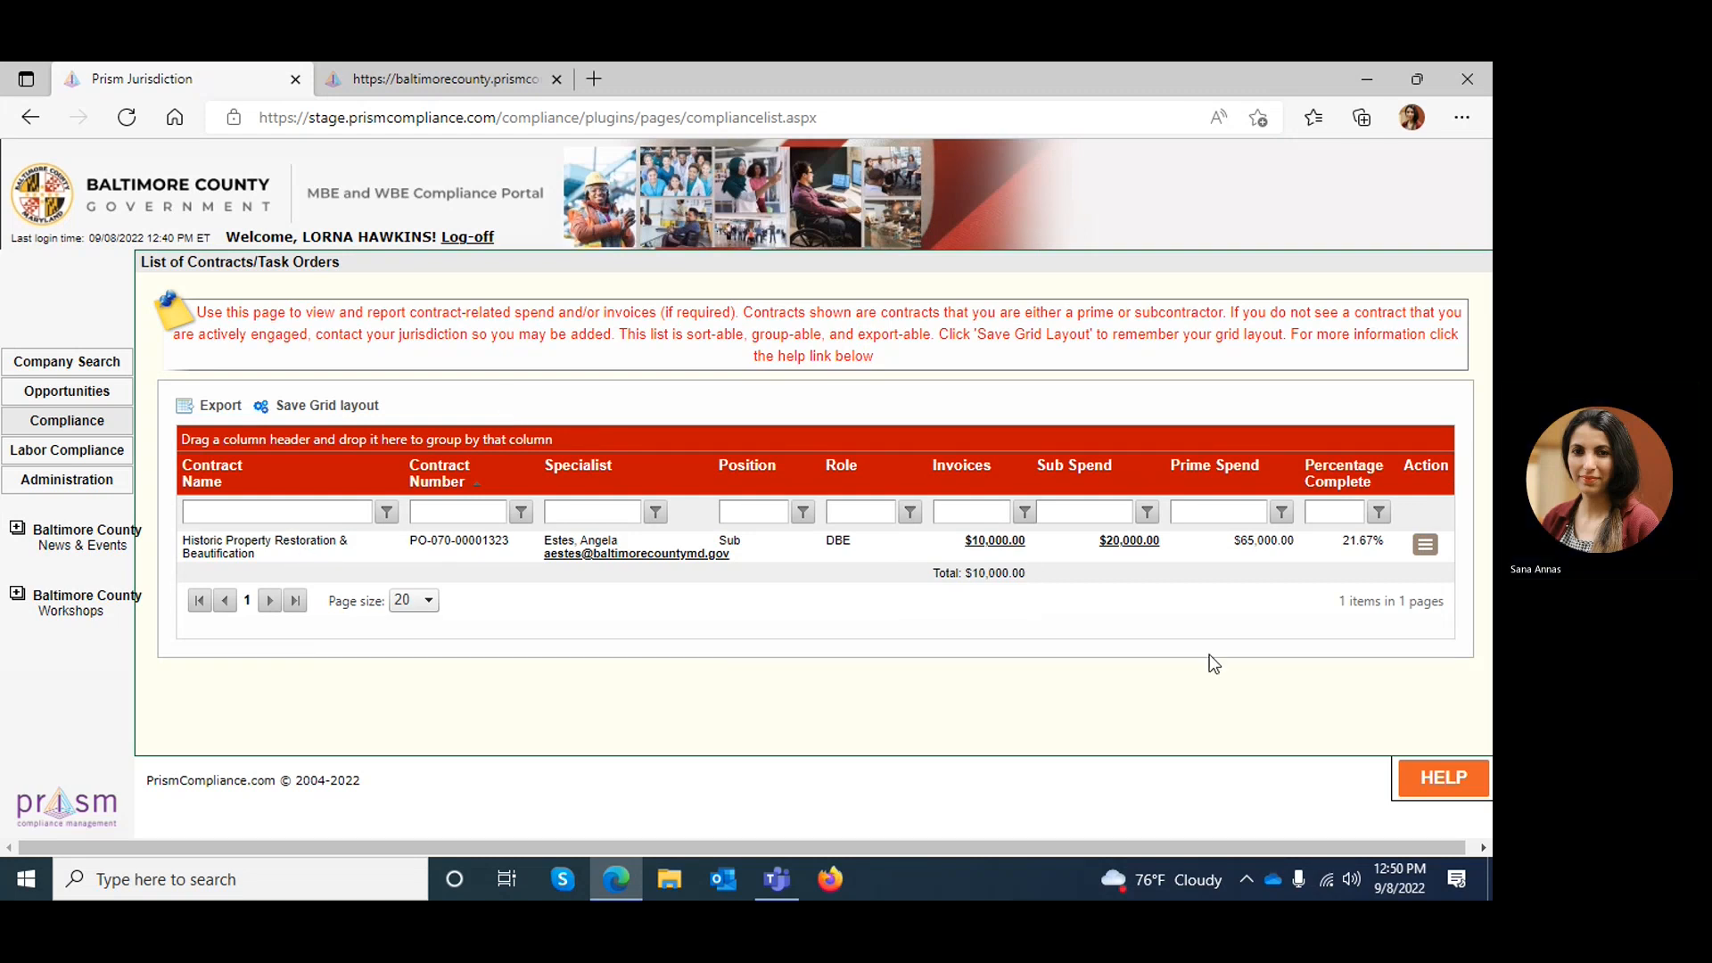
left_click(1426, 544)
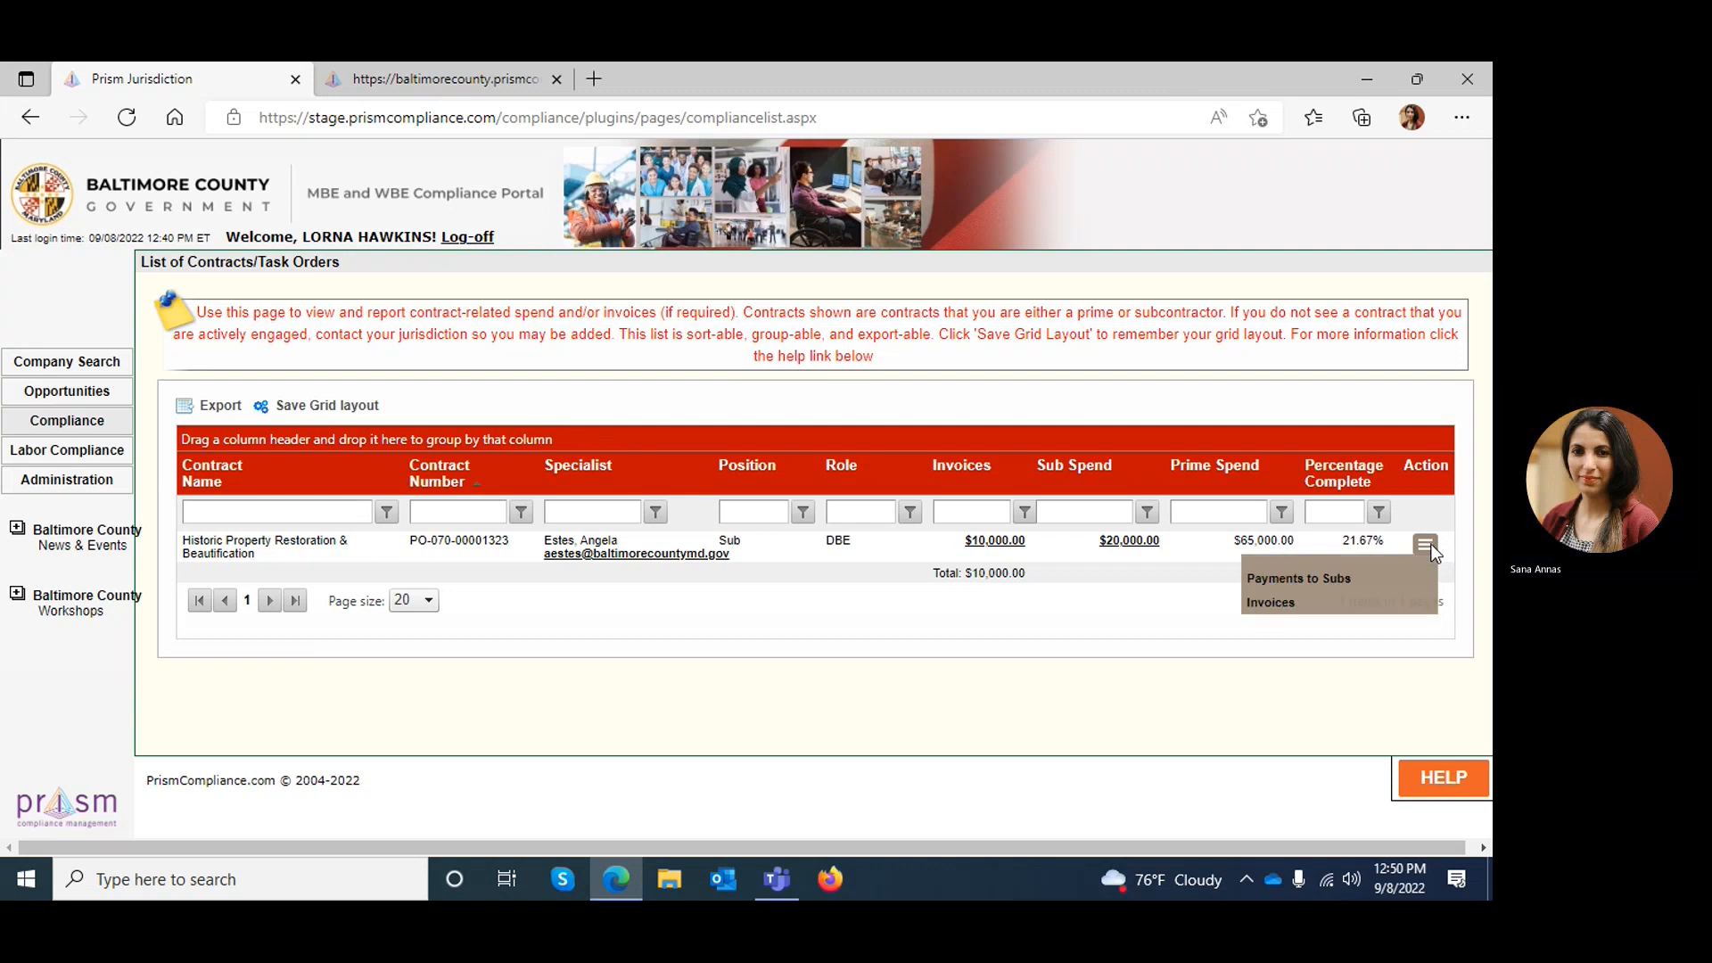
left_click(1323, 580)
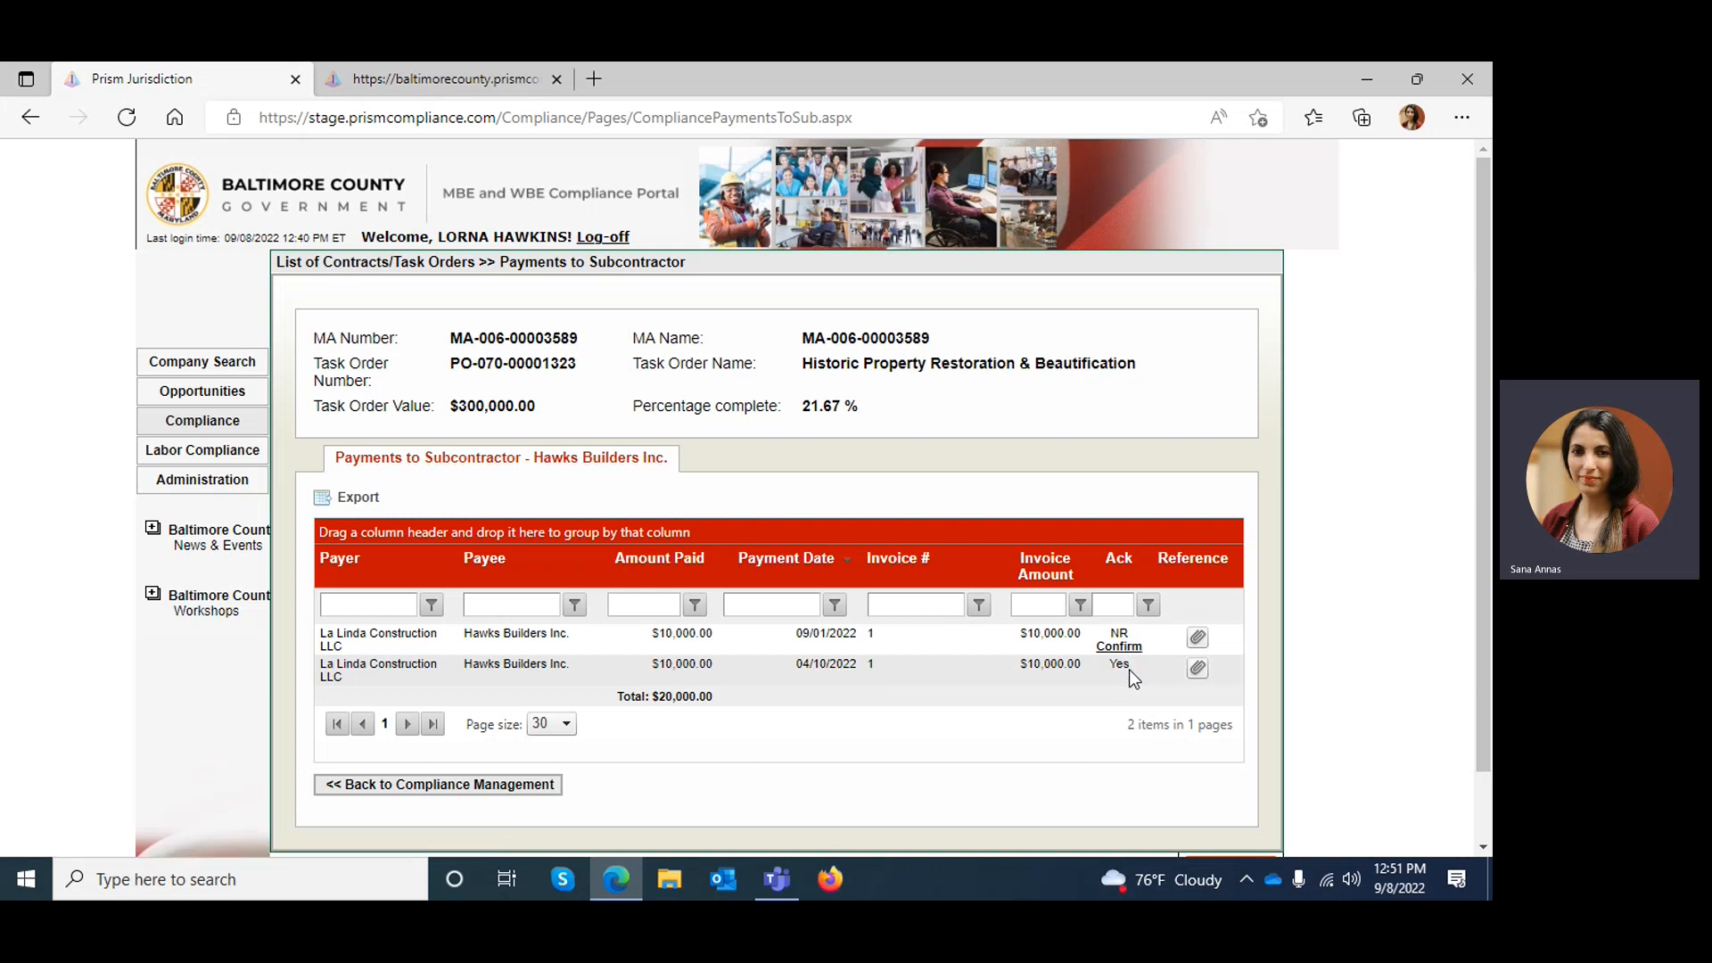
Check the acknowledgement statuses of the Hawks Builders Inc. payments and open the confirmation form for the 09/01/2022 payment
left_click_drag(1126, 678, 1109, 671)
left_click(1111, 632)
double_click(1114, 634)
left_click(1122, 688)
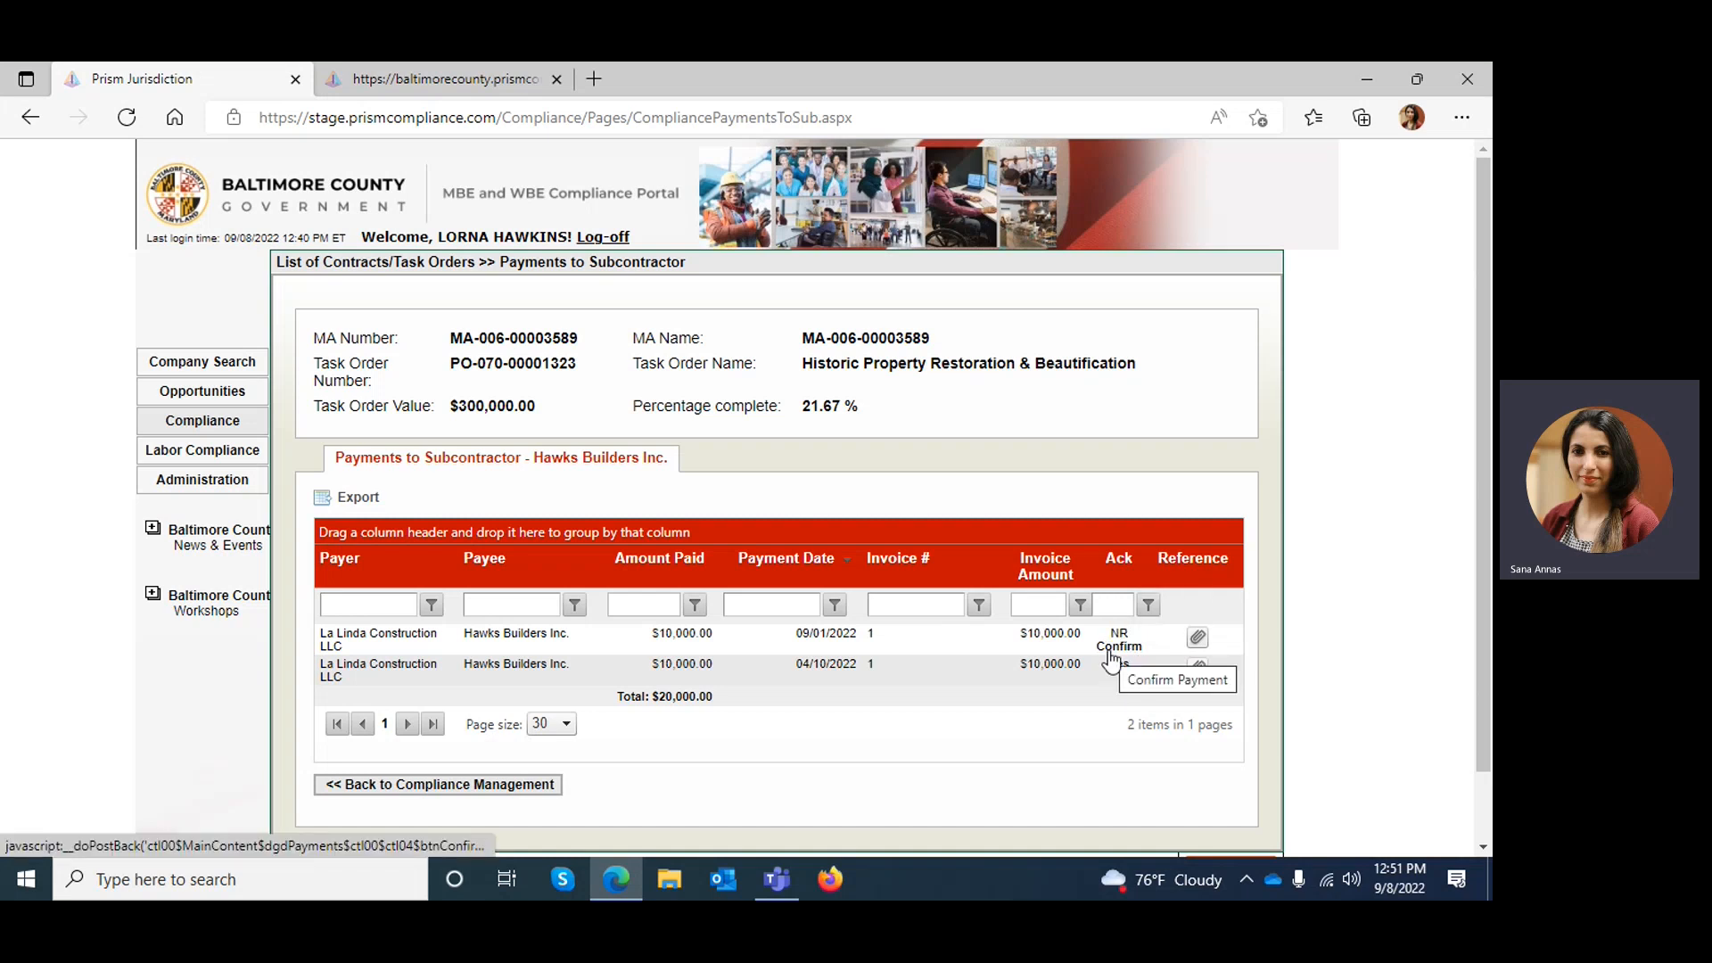
left_click(1110, 651)
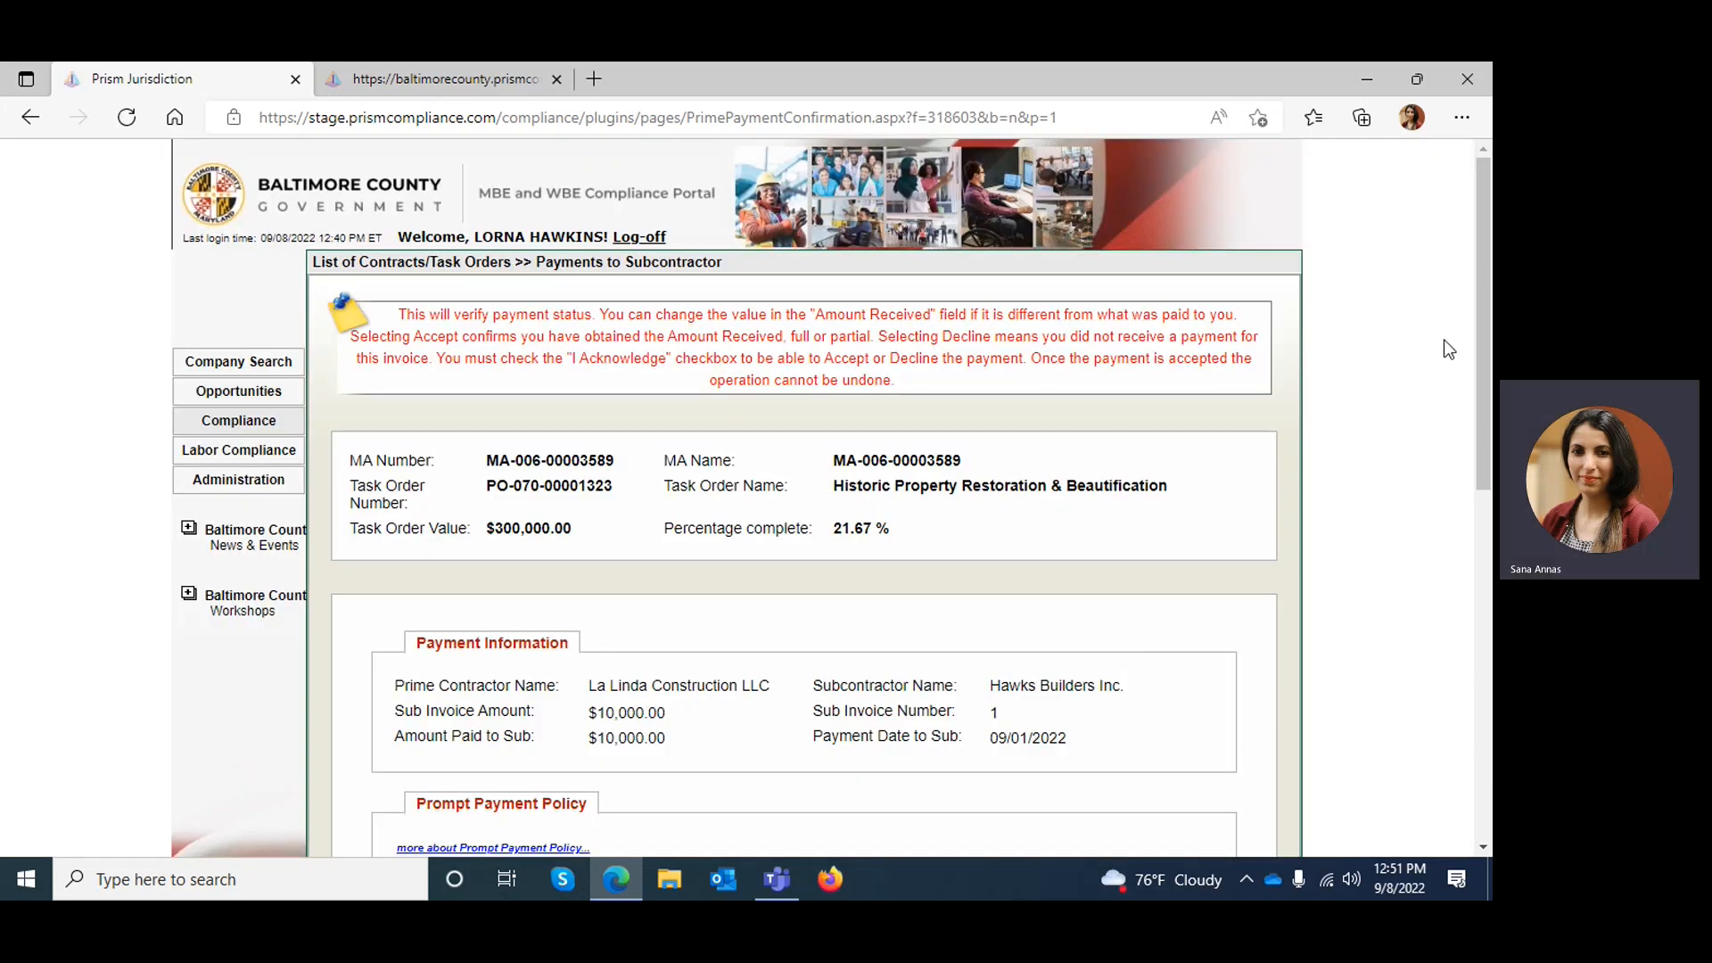
Review the confirmation form's payment information, including the sub invoice amount, amount paid and payment date, and the empty confirmation fields
scroll(1485, 318, "down", 2)
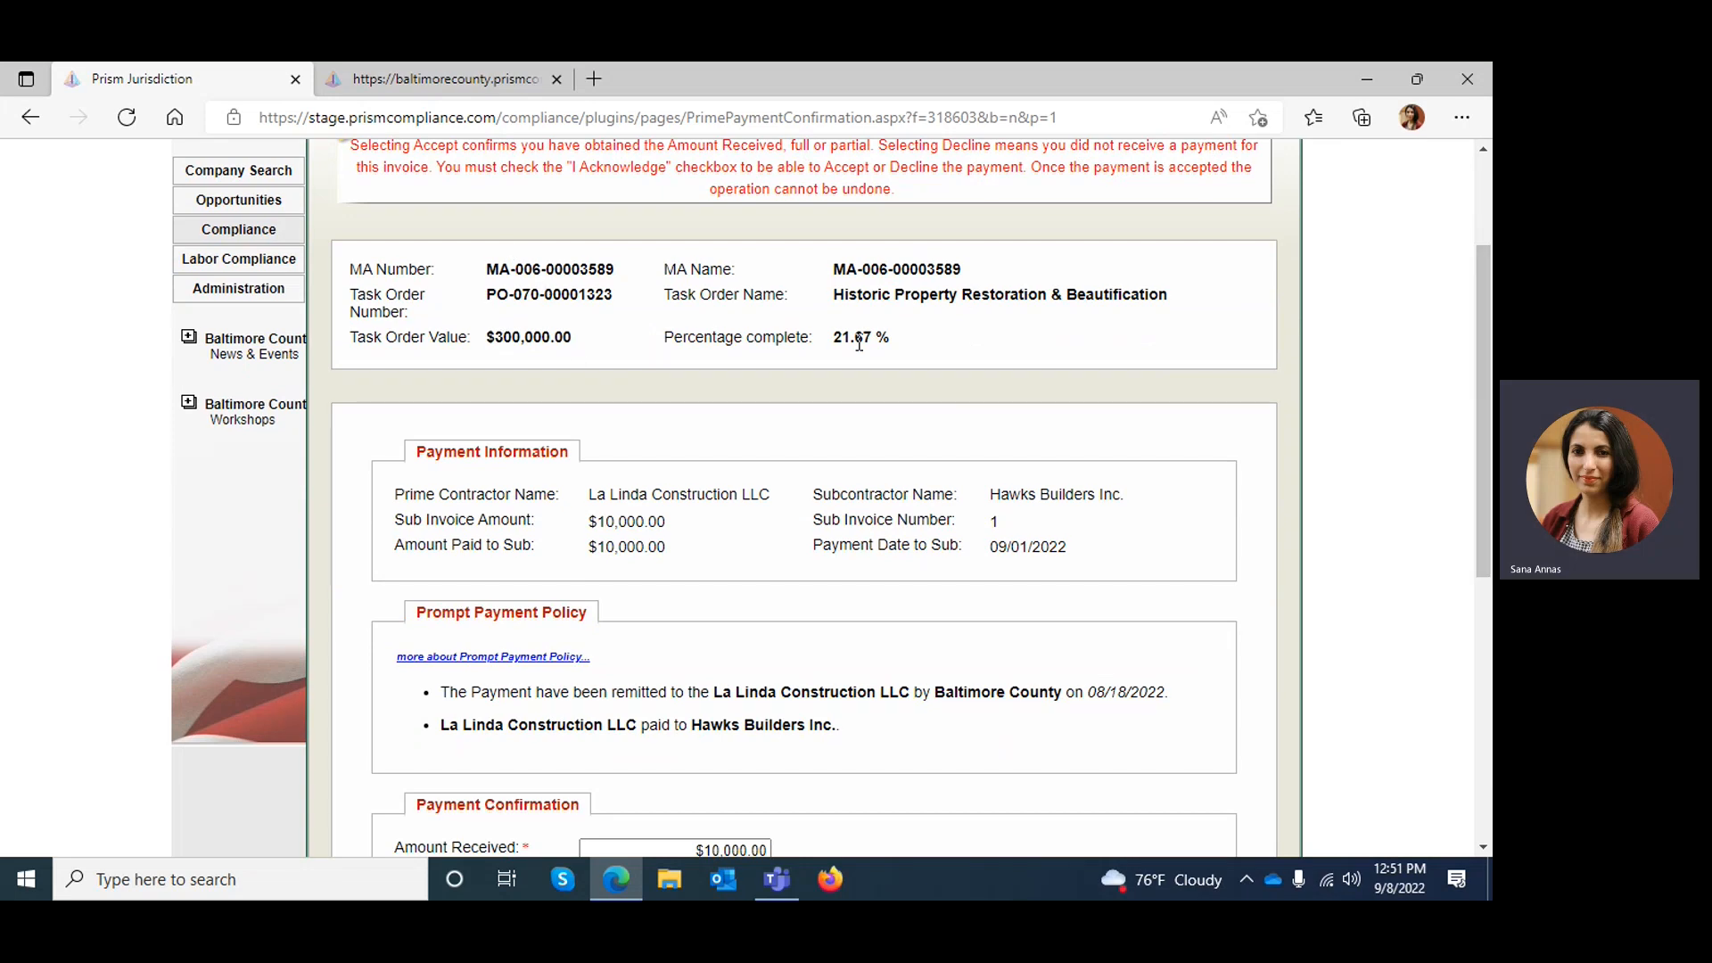
scroll(1482, 393, "down", 2)
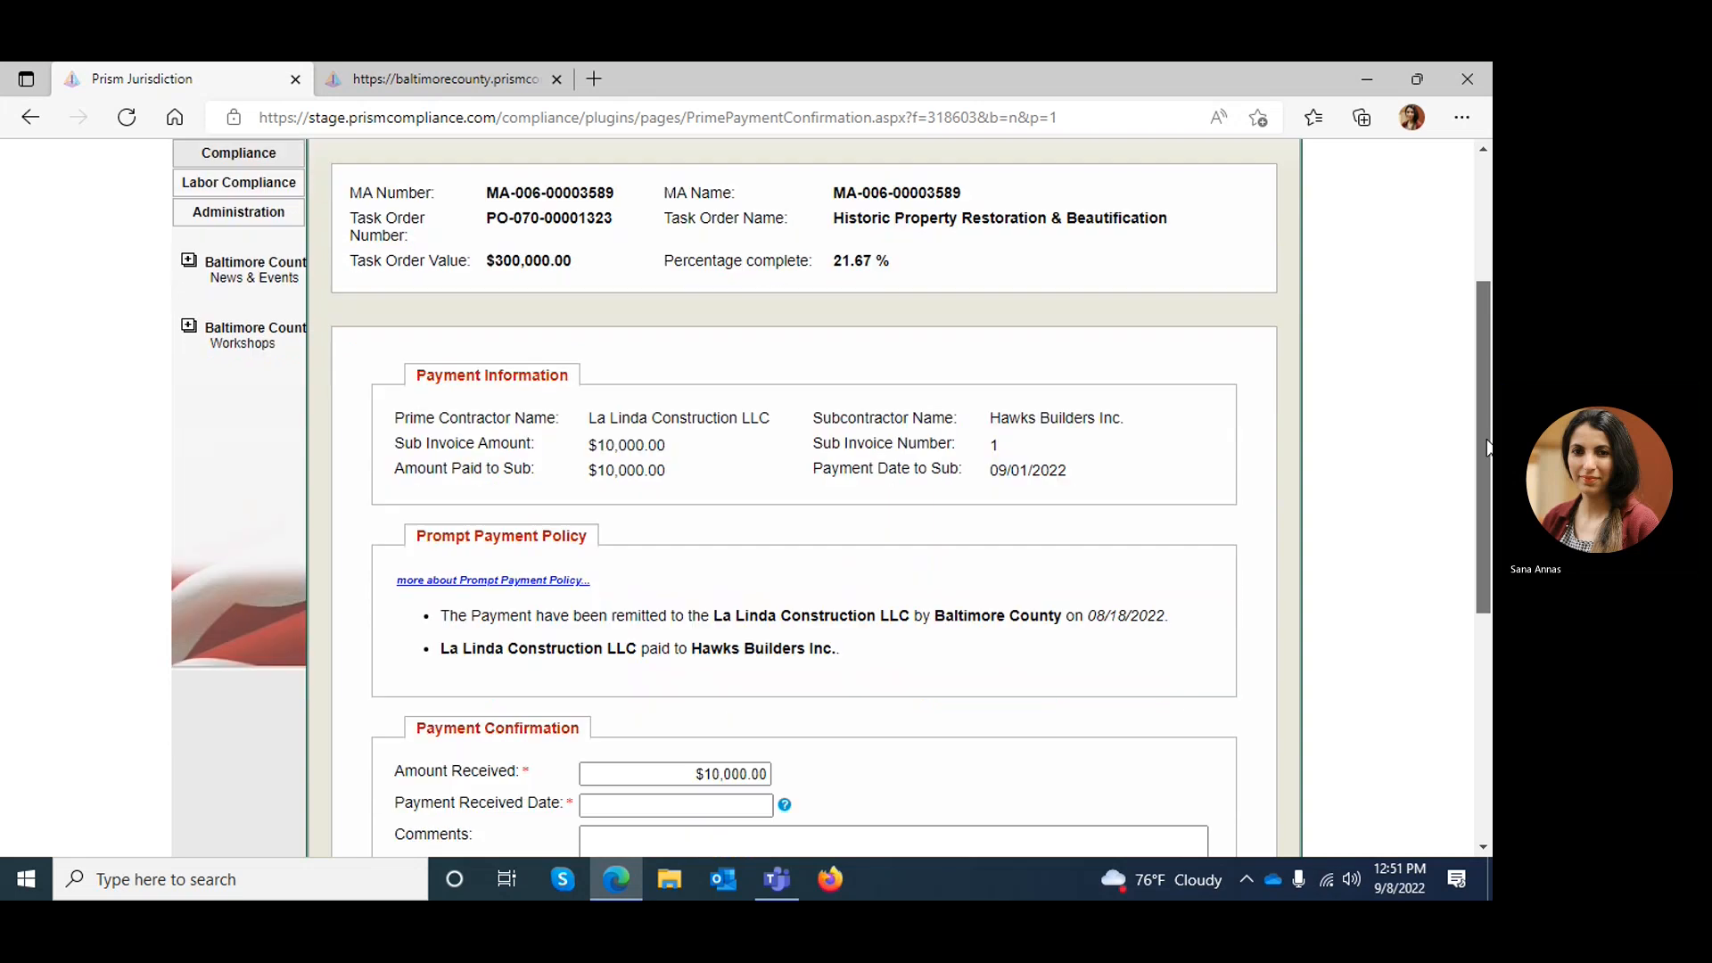
scroll(1487, 492, "down", 1)
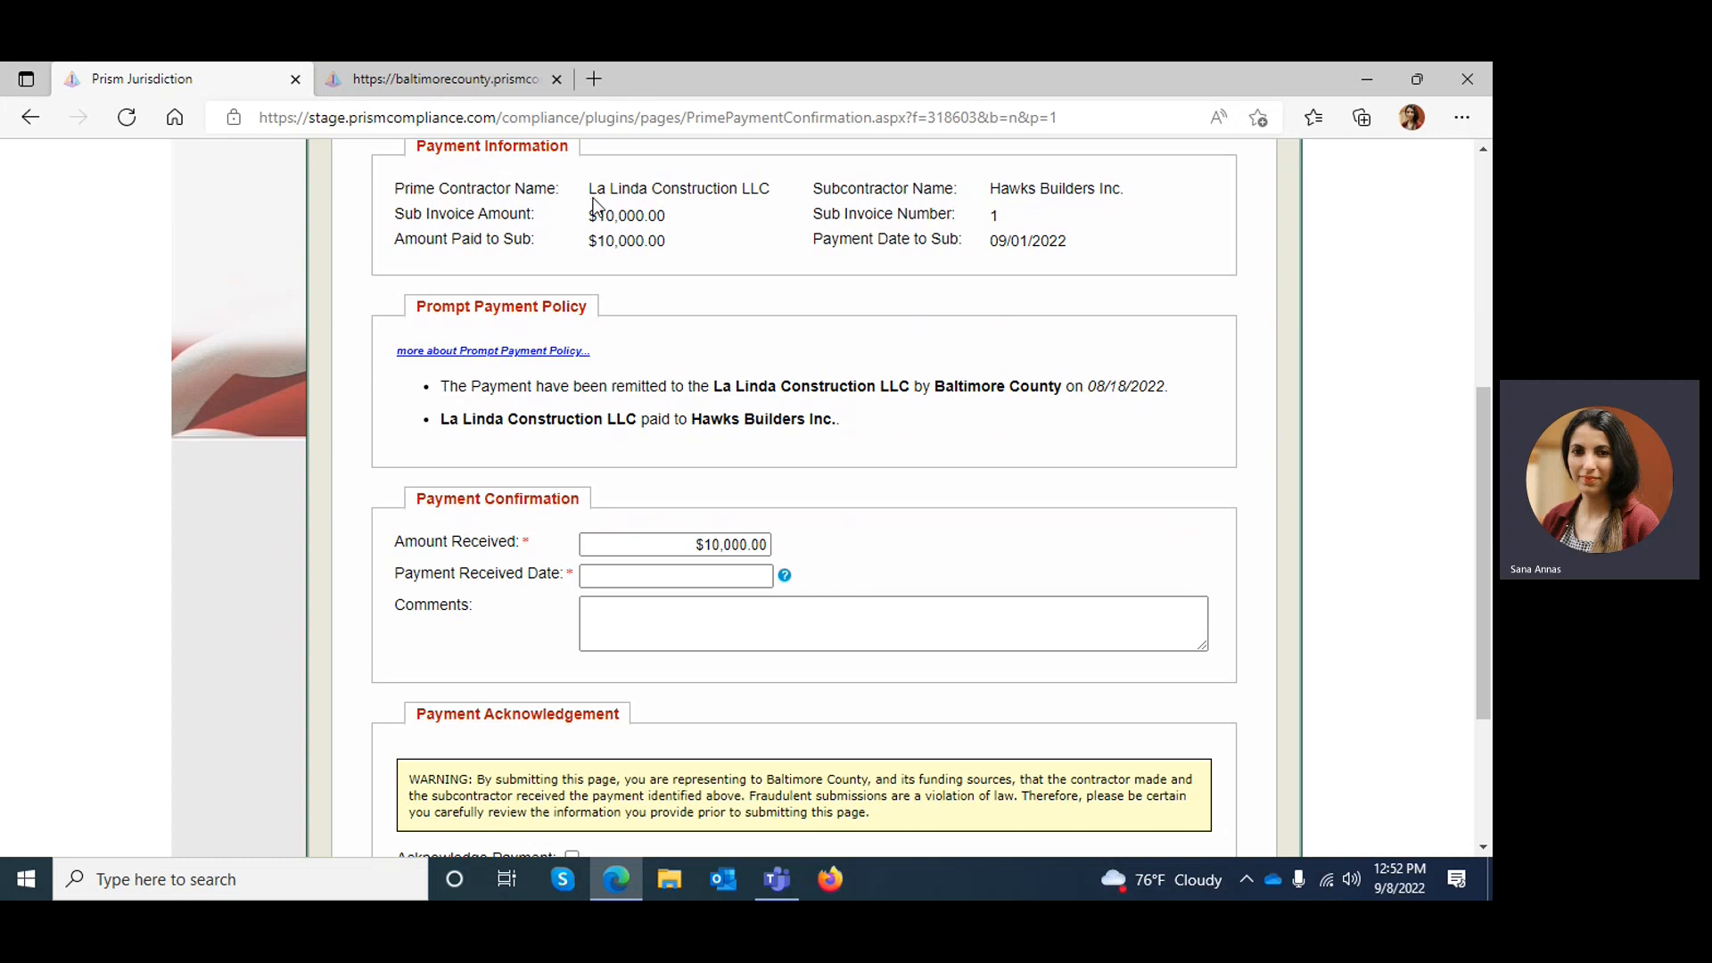
left_click_drag(595, 216, 659, 218)
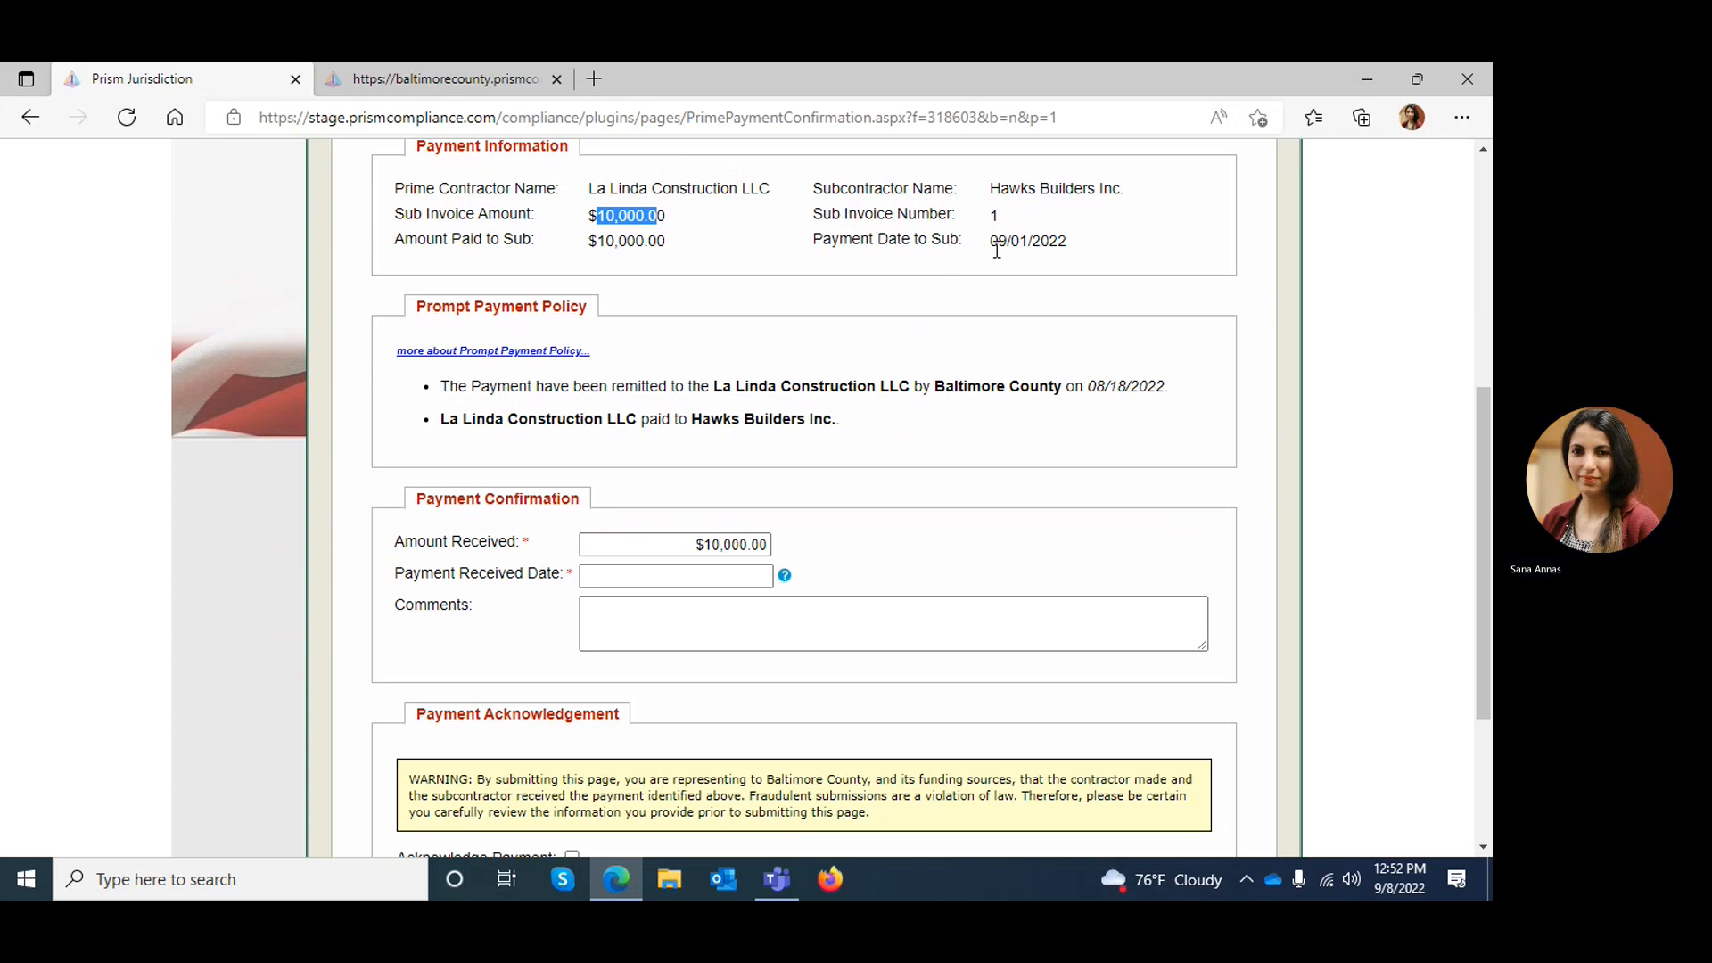
left_click_drag(997, 243, 1070, 242)
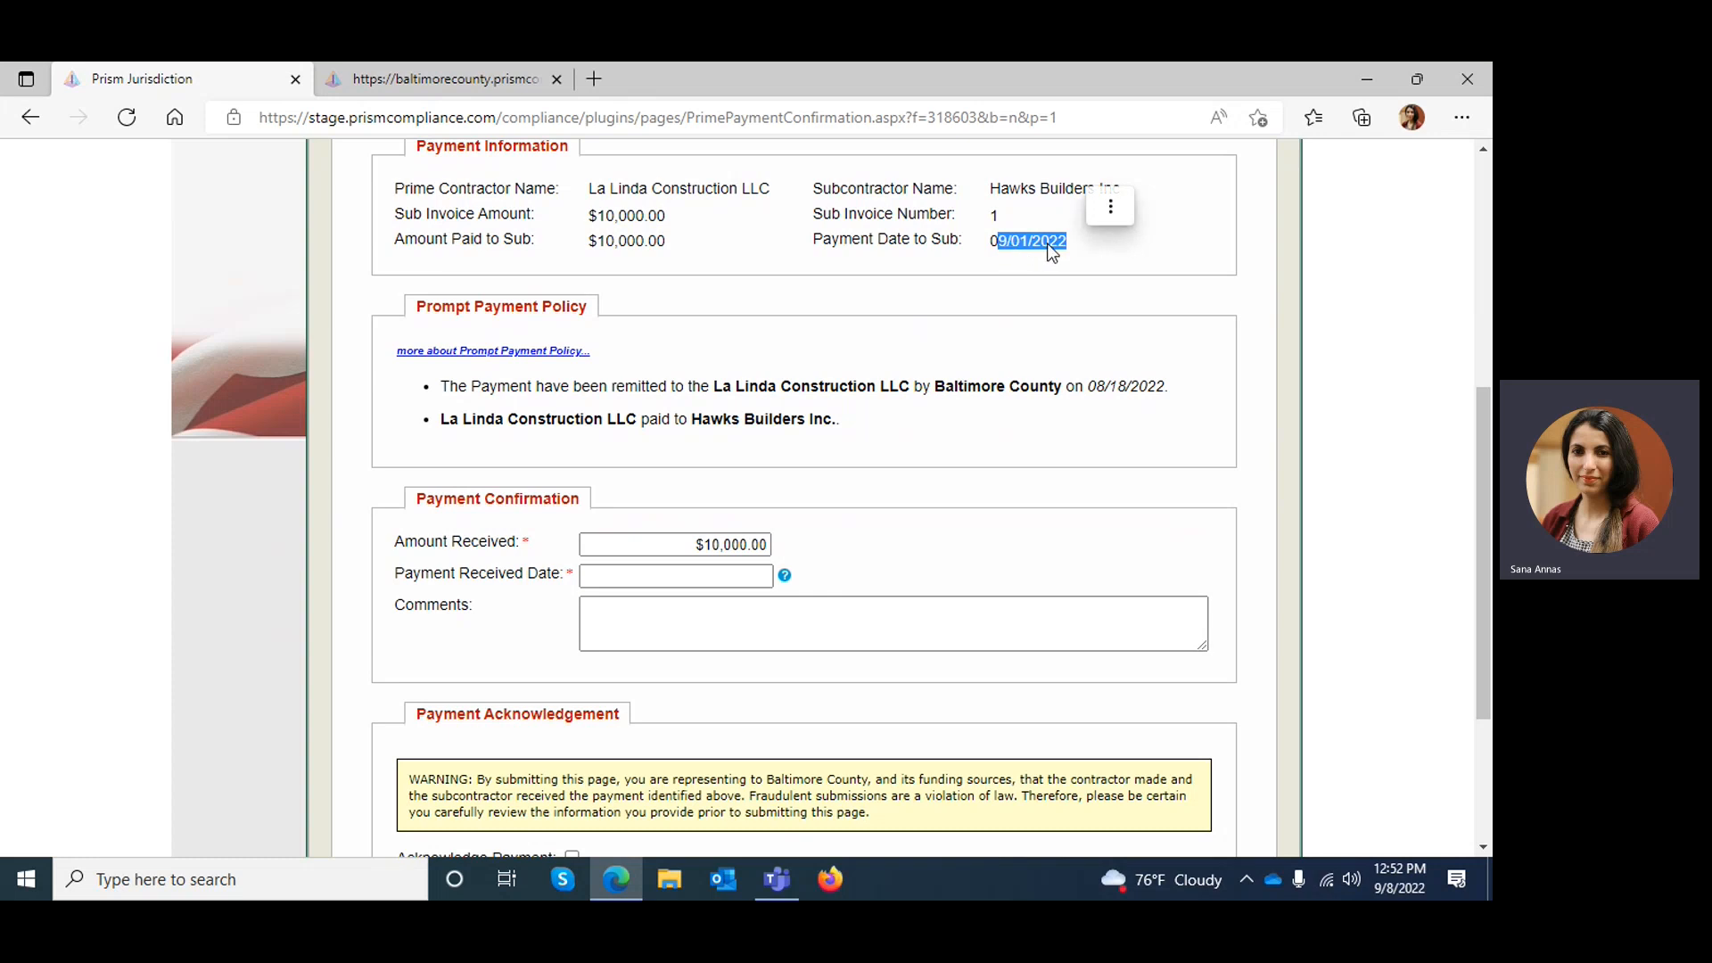
left_click_drag(589, 240, 672, 244)
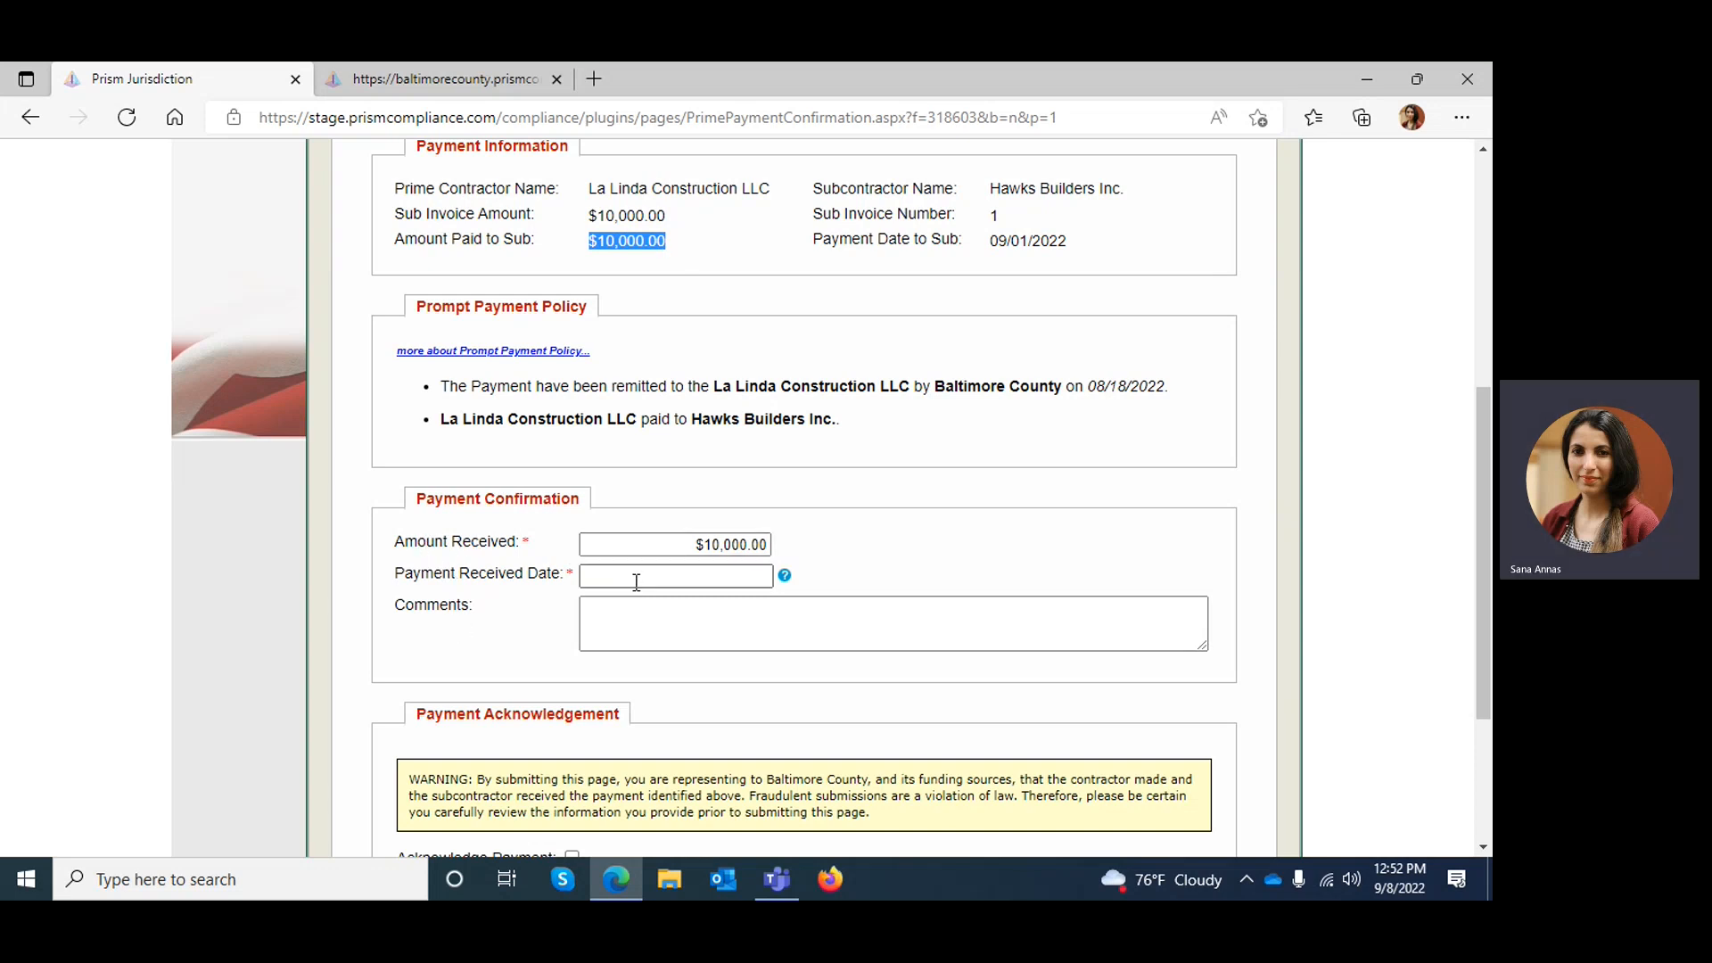
left_click(605, 630)
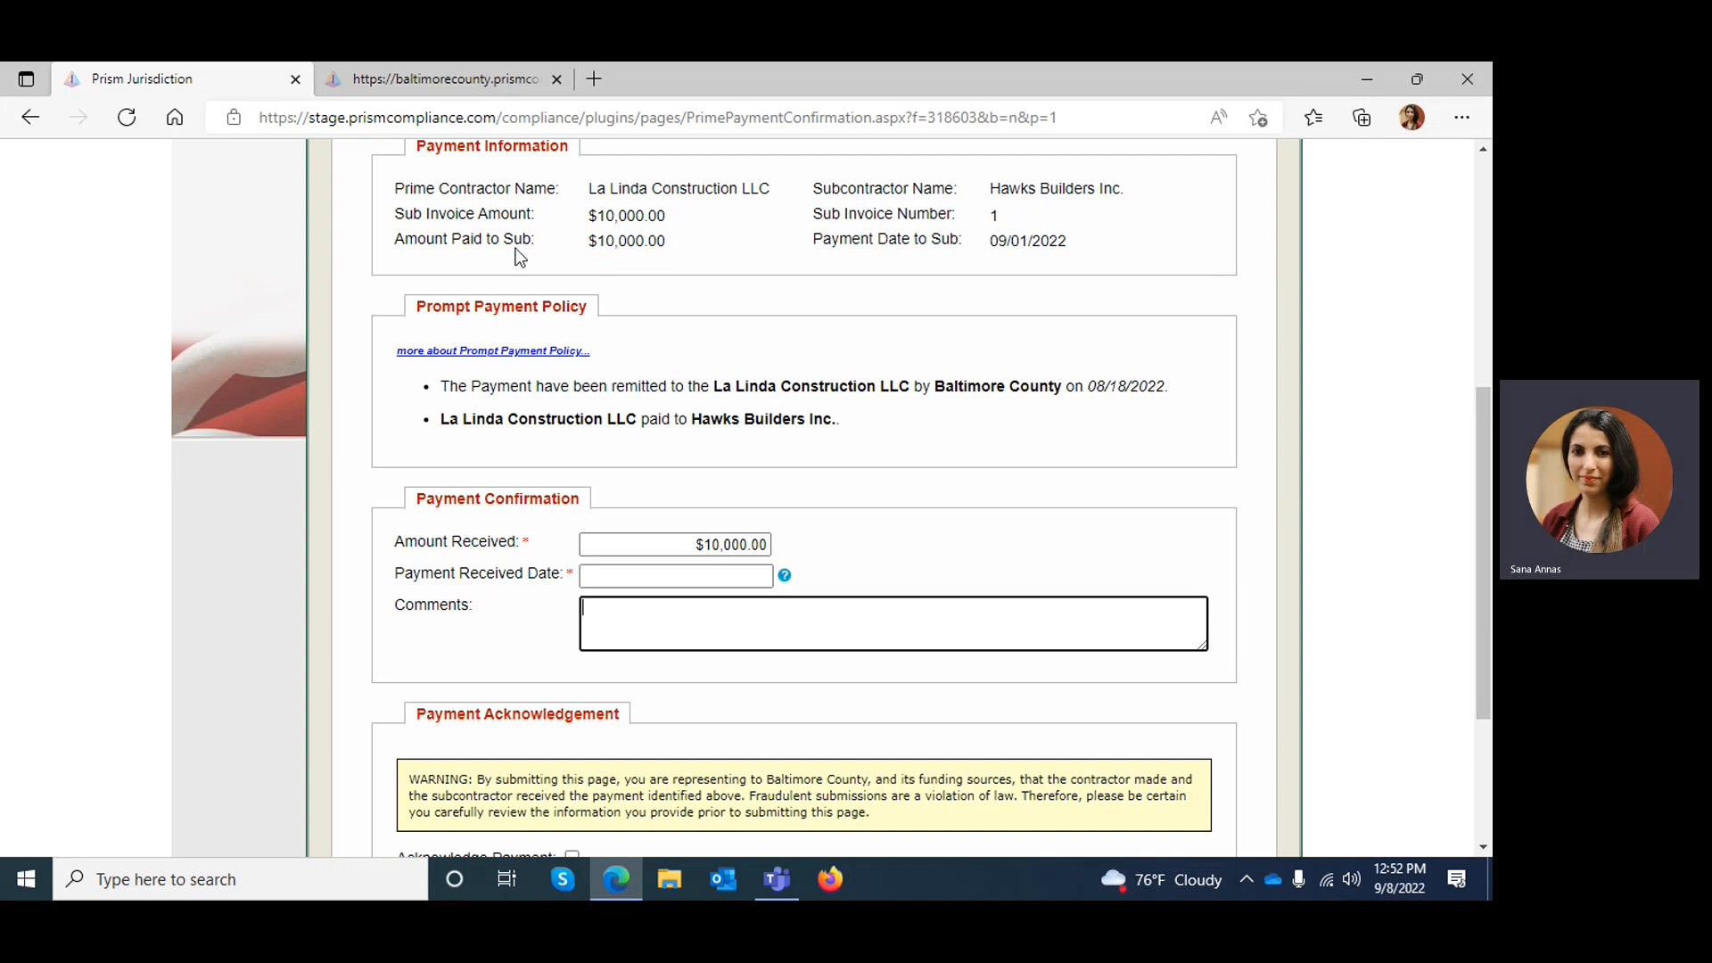
left_click_drag(598, 241, 697, 248)
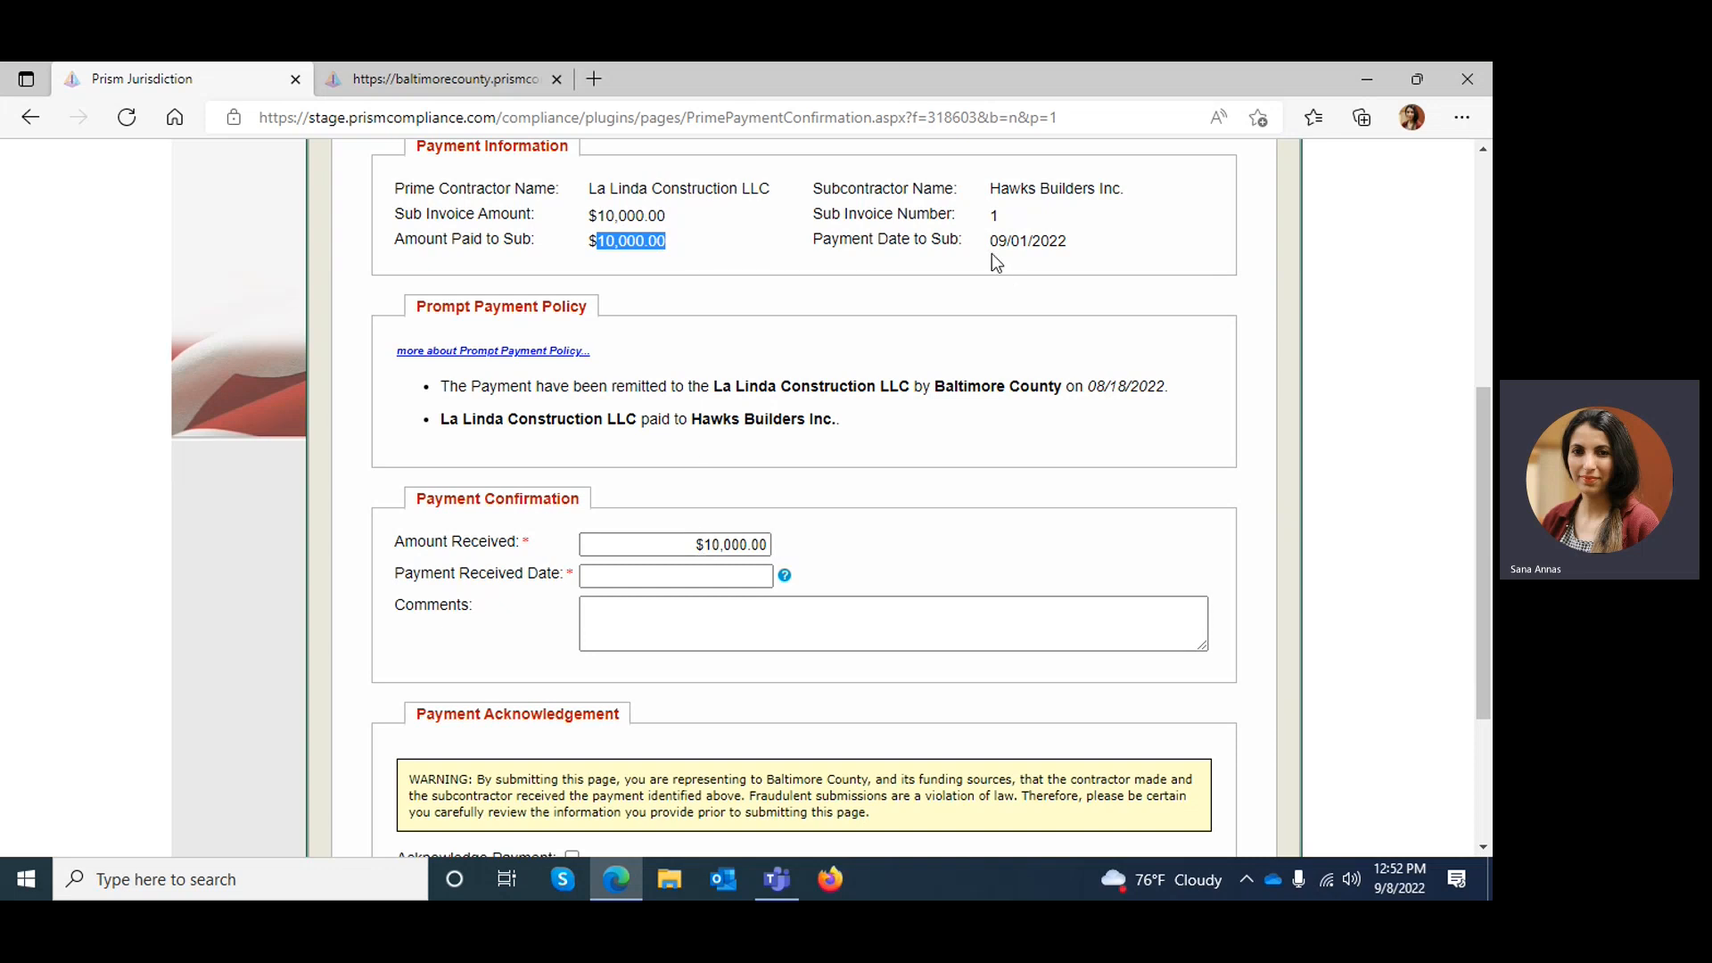
left_click_drag(991, 240, 1068, 242)
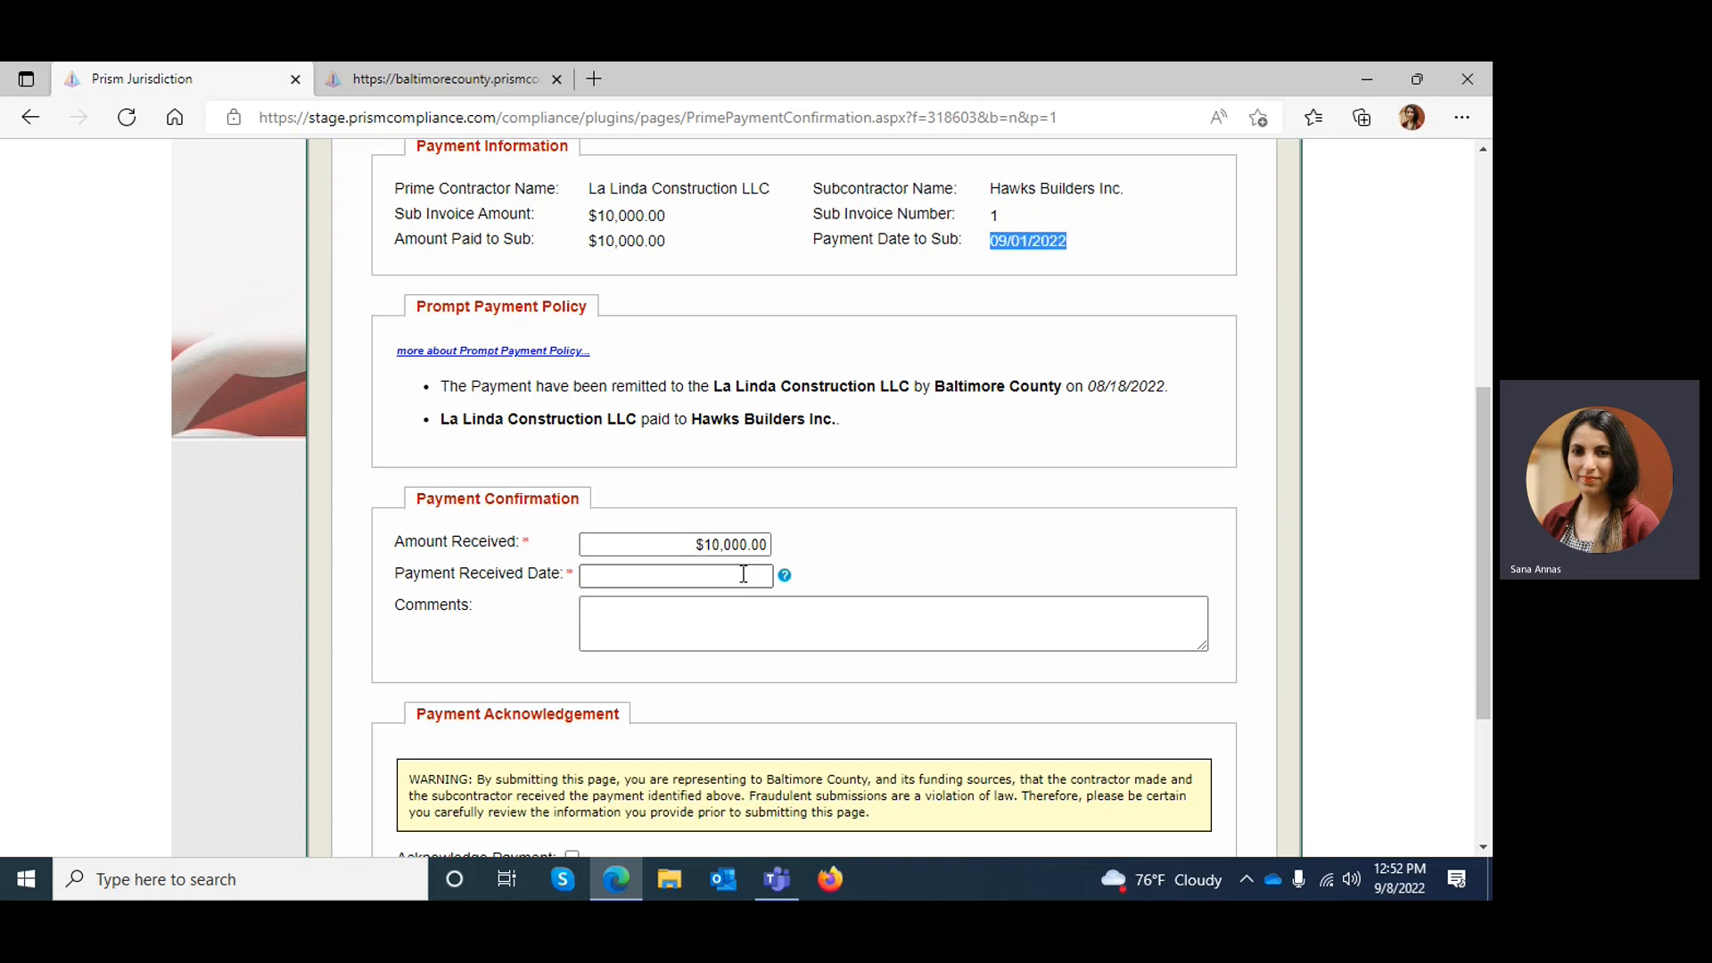
Select Acknowledge Payment and review the amount received, received date and comments fields against the reported payment, plus the Accept, Dispute and Decline options
scroll(1487, 419, "down", 3)
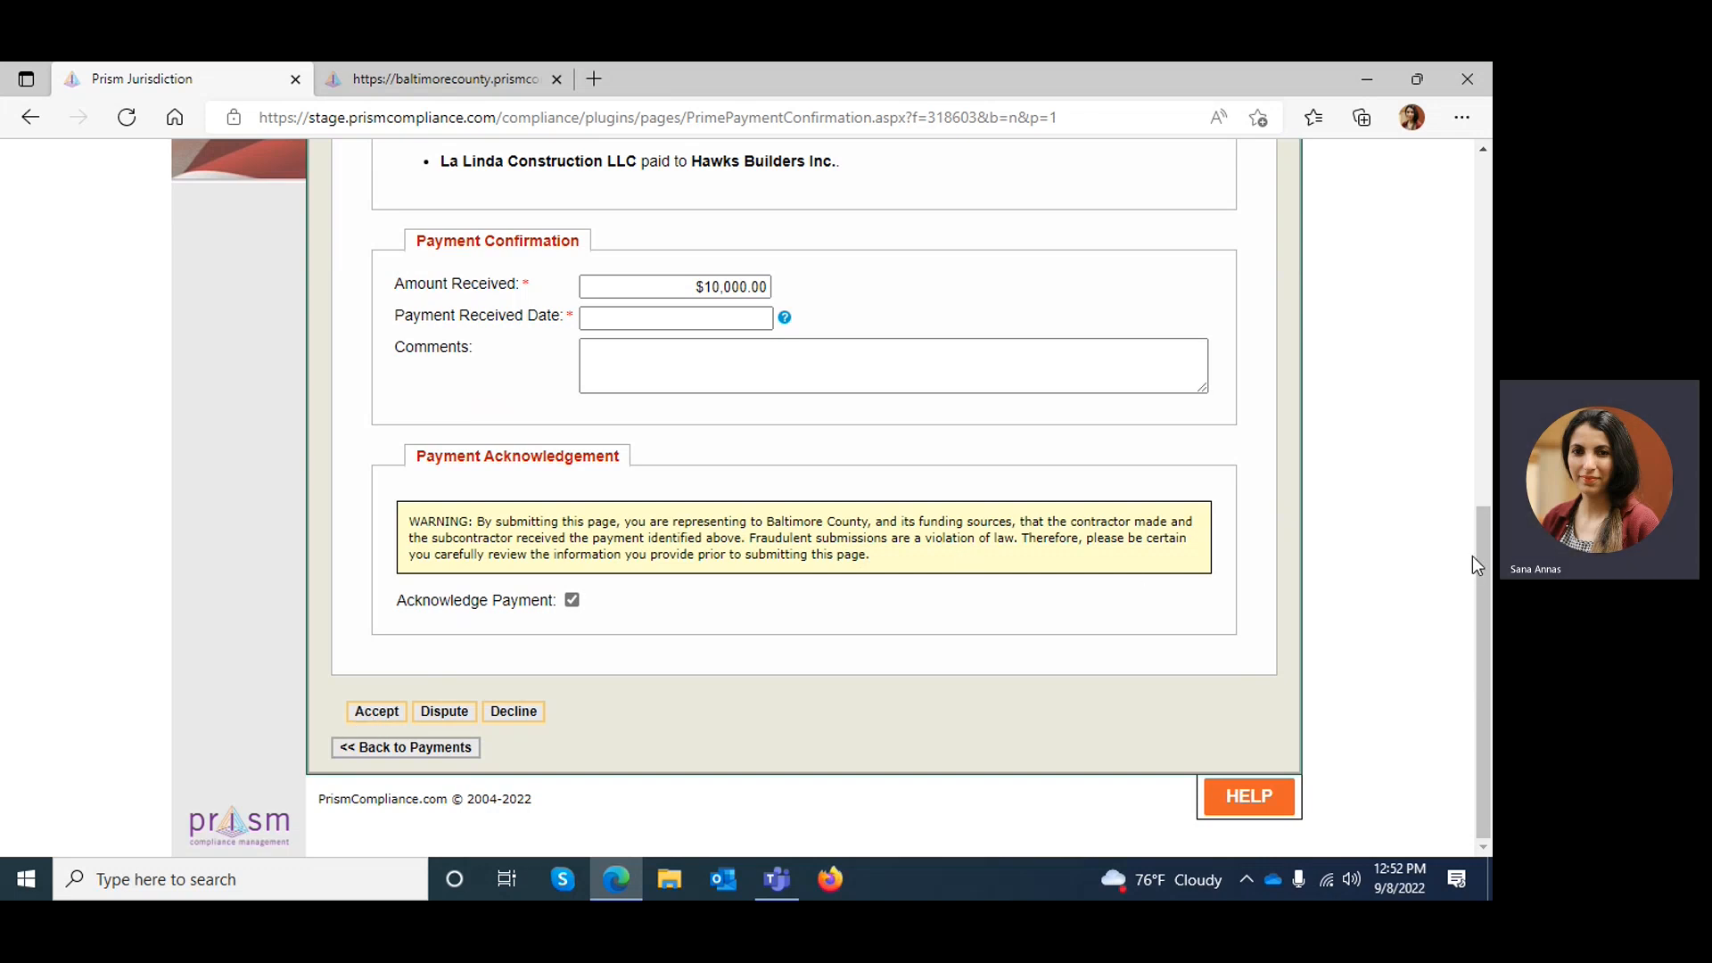
left_click_drag(1484, 566, 1474, 460)
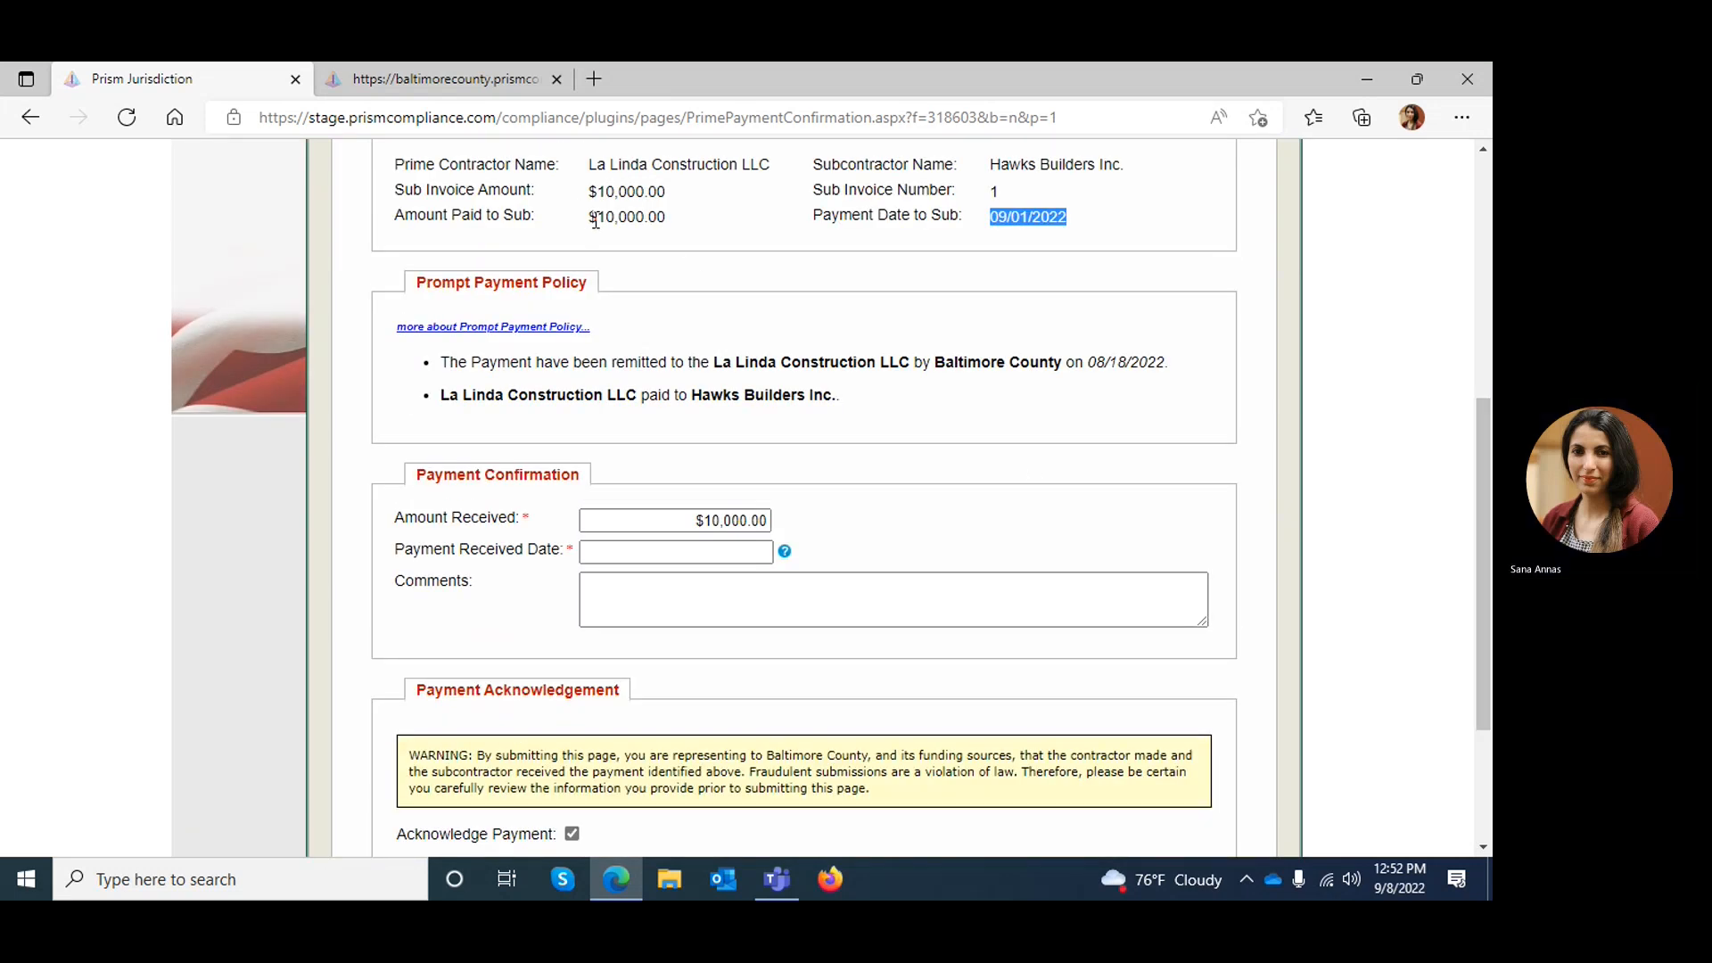
left_click(992, 219)
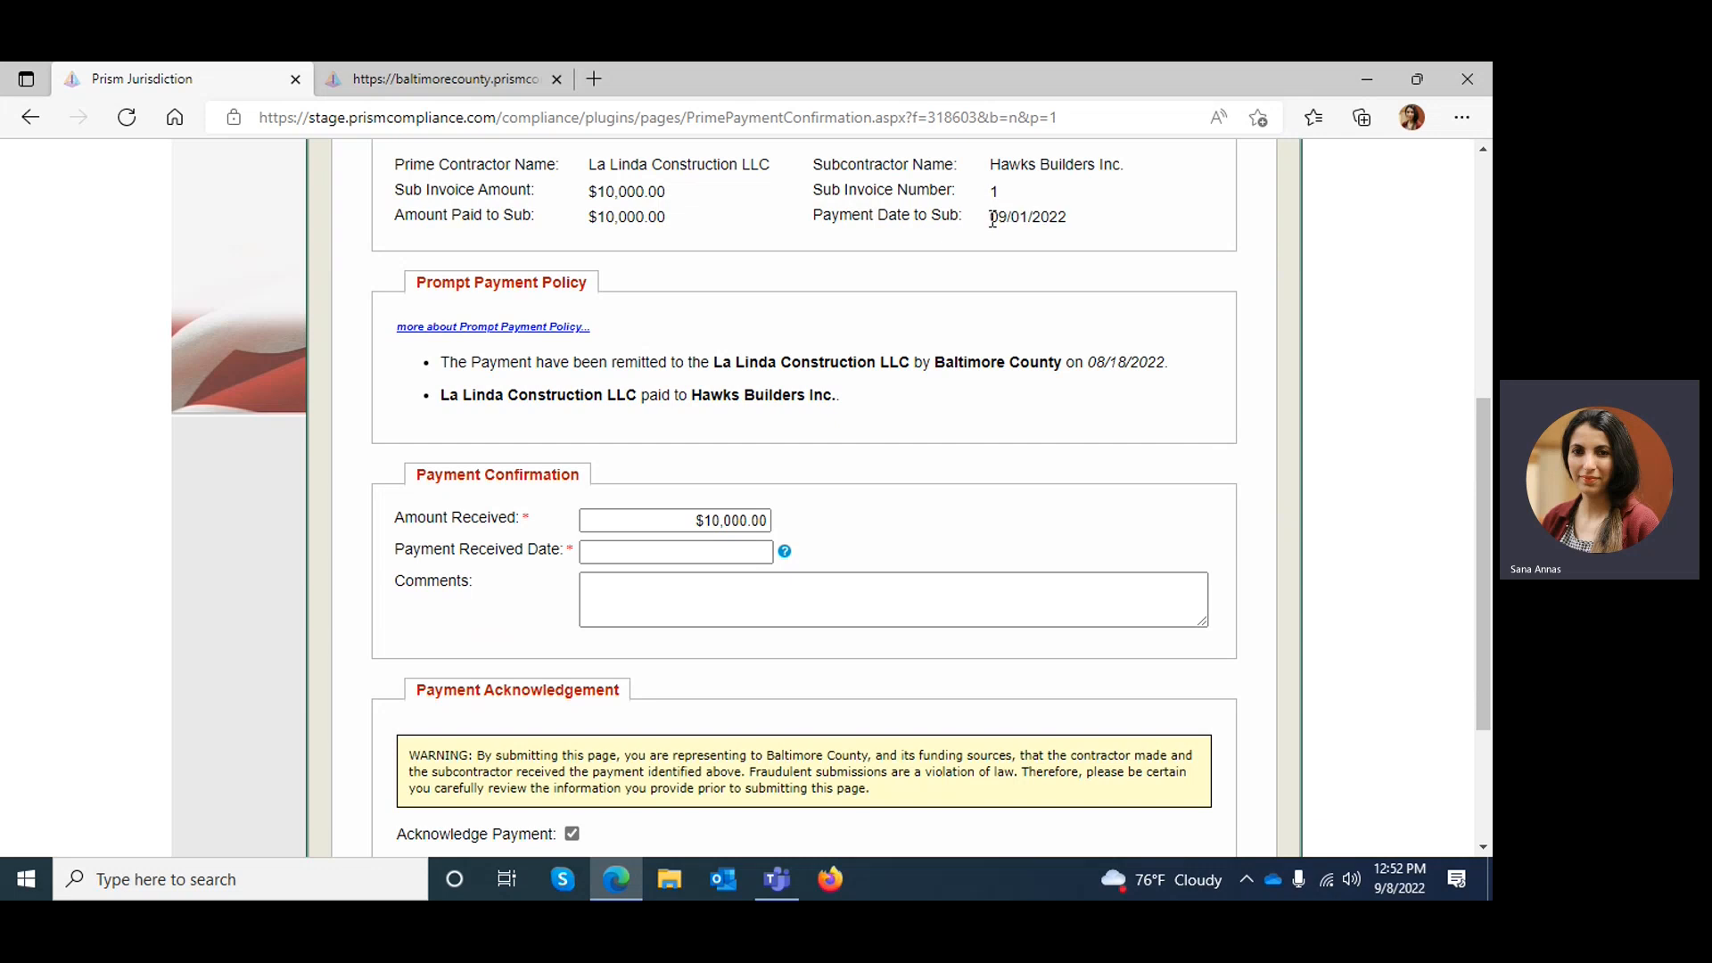
left_click(713, 522)
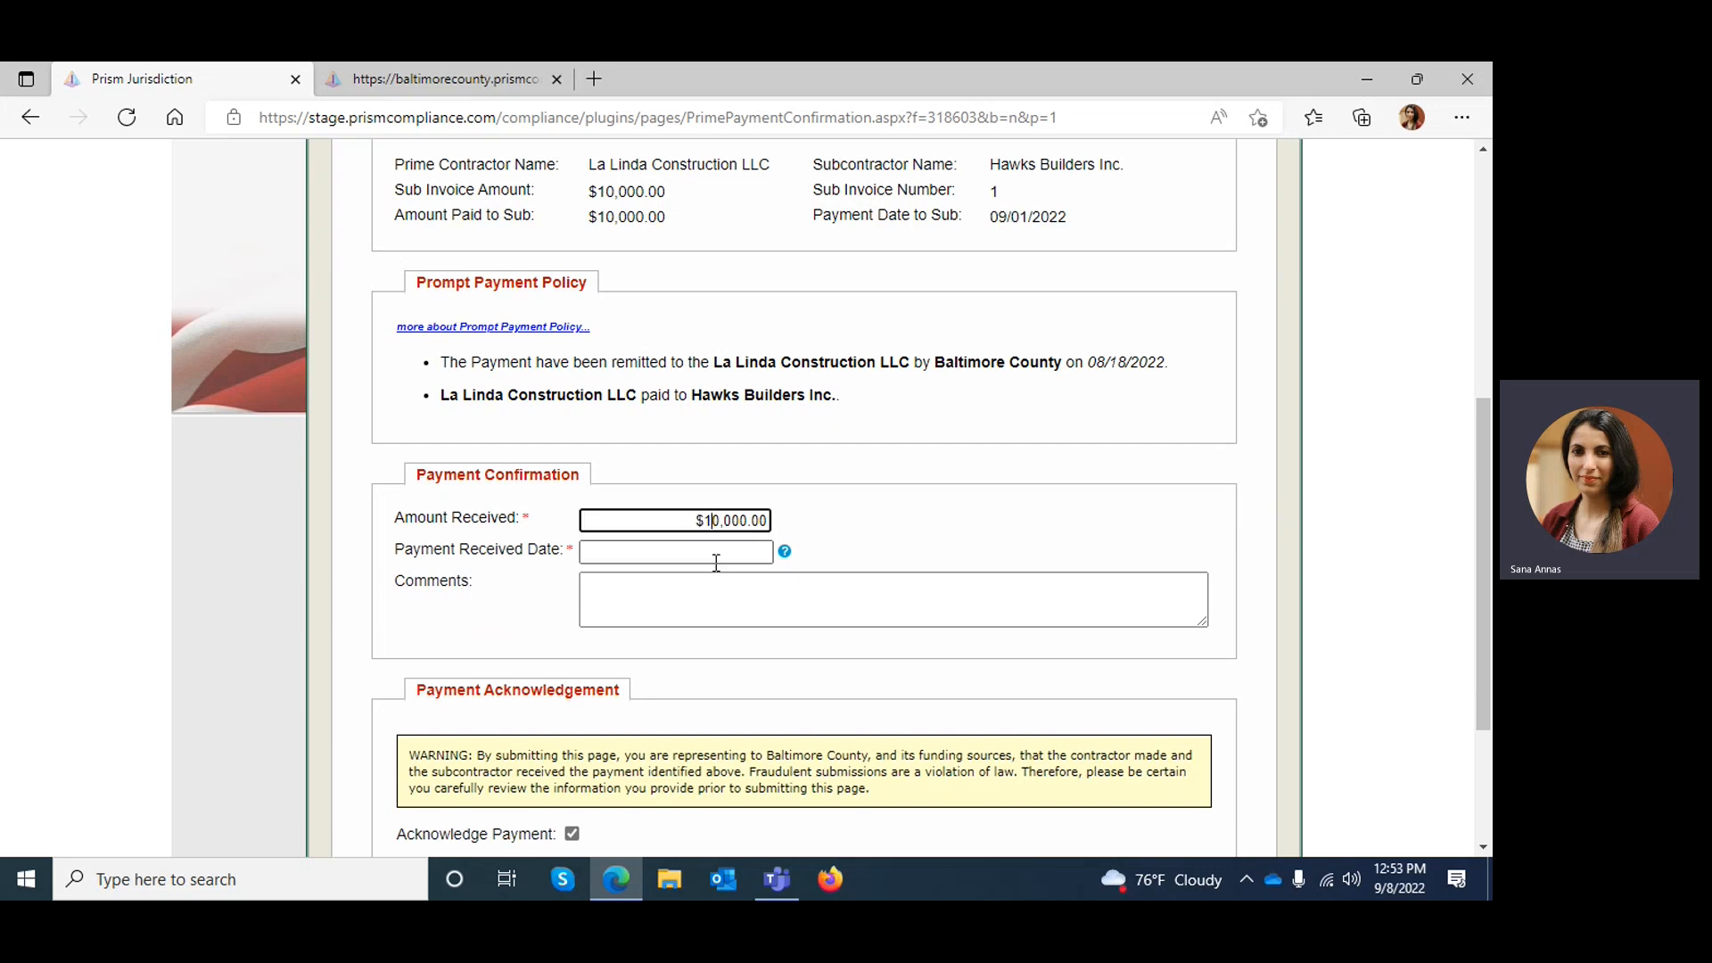
left_click(712, 554)
left_click(952, 456)
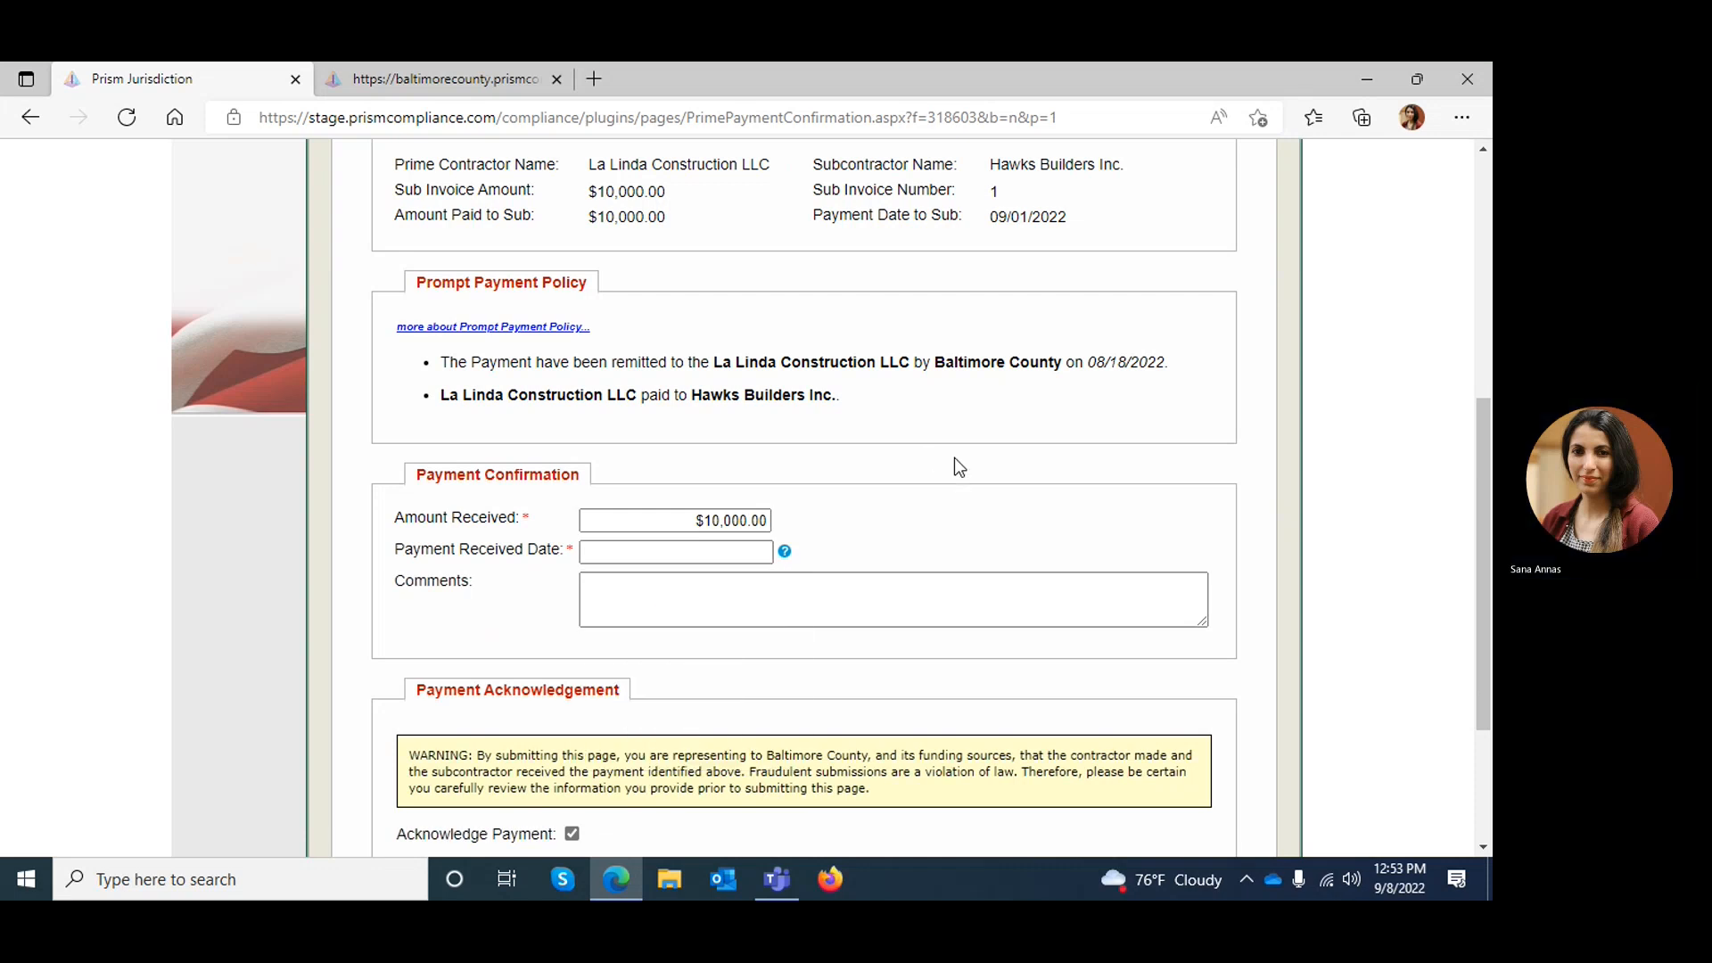
left_click(1093, 606)
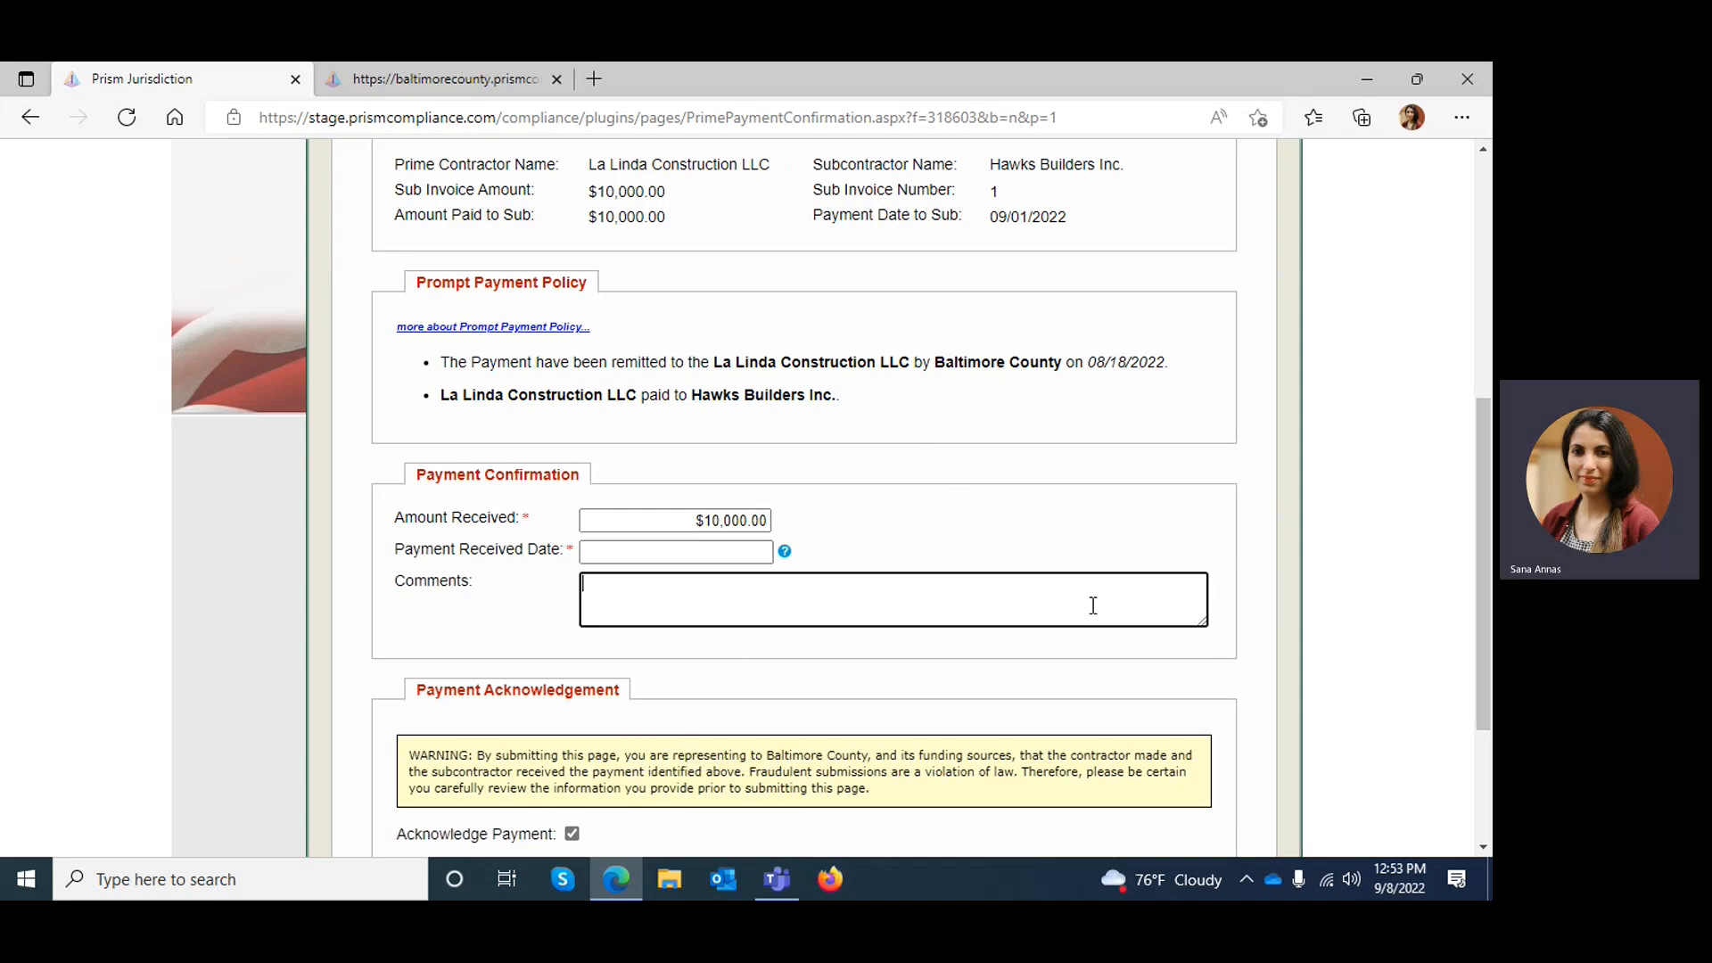
scroll(1490, 497, "down", 3)
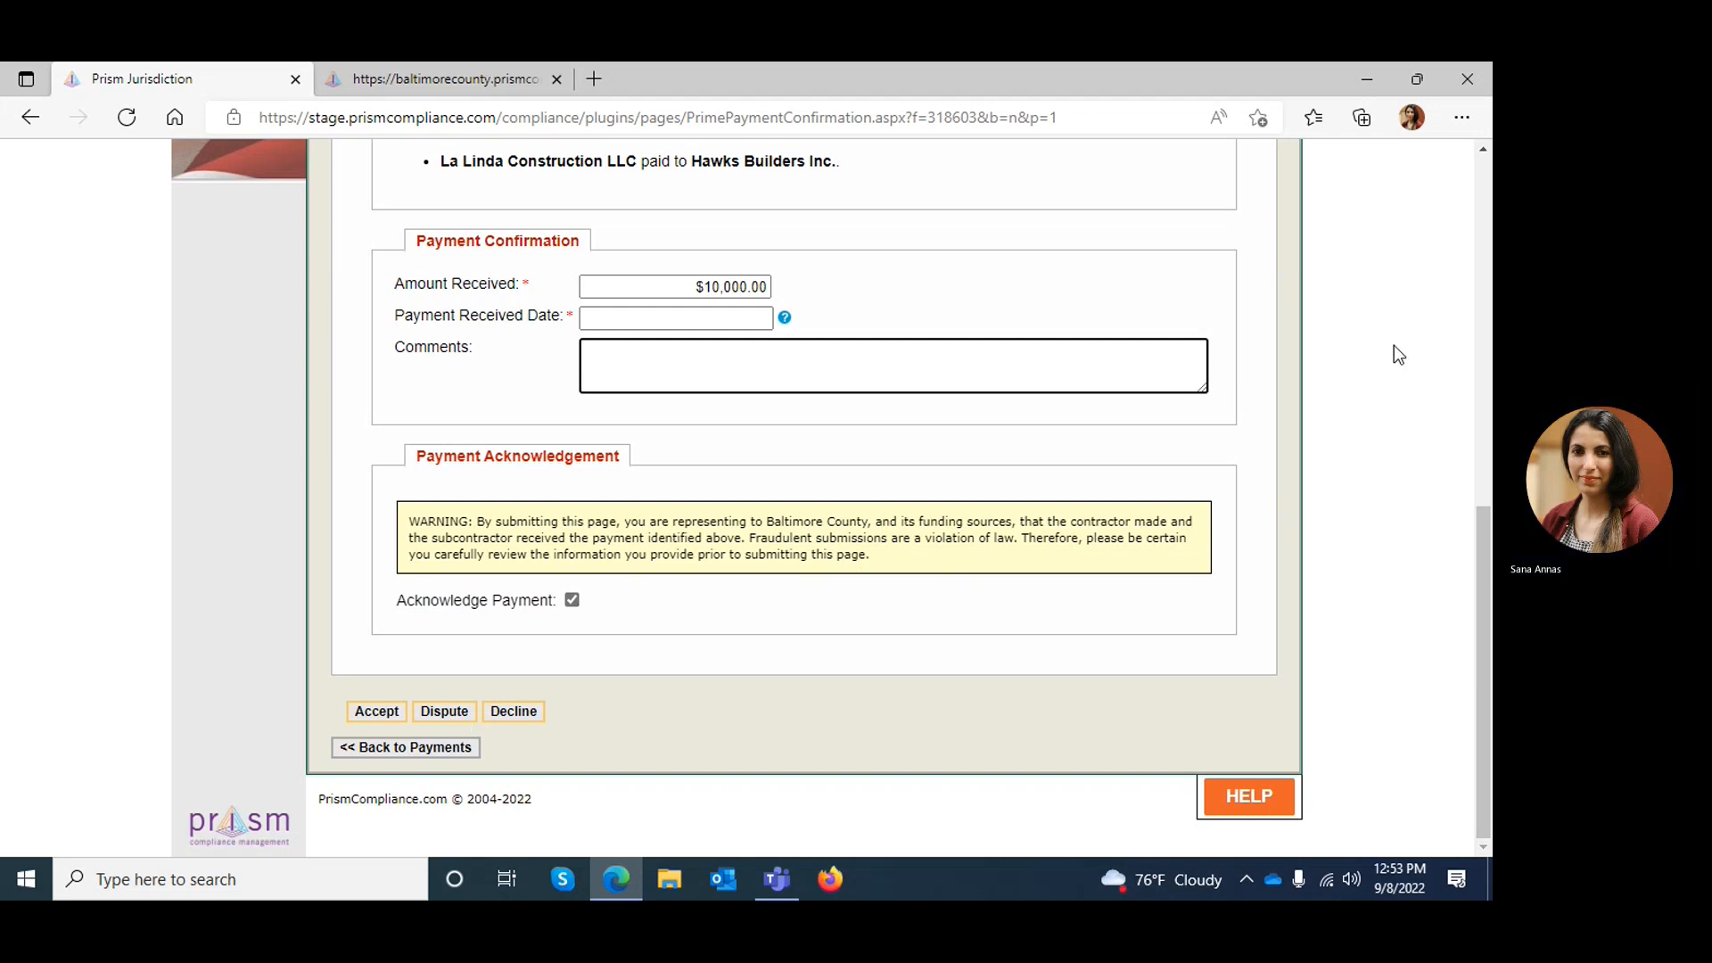
left_click_drag(1484, 540, 1474, 392)
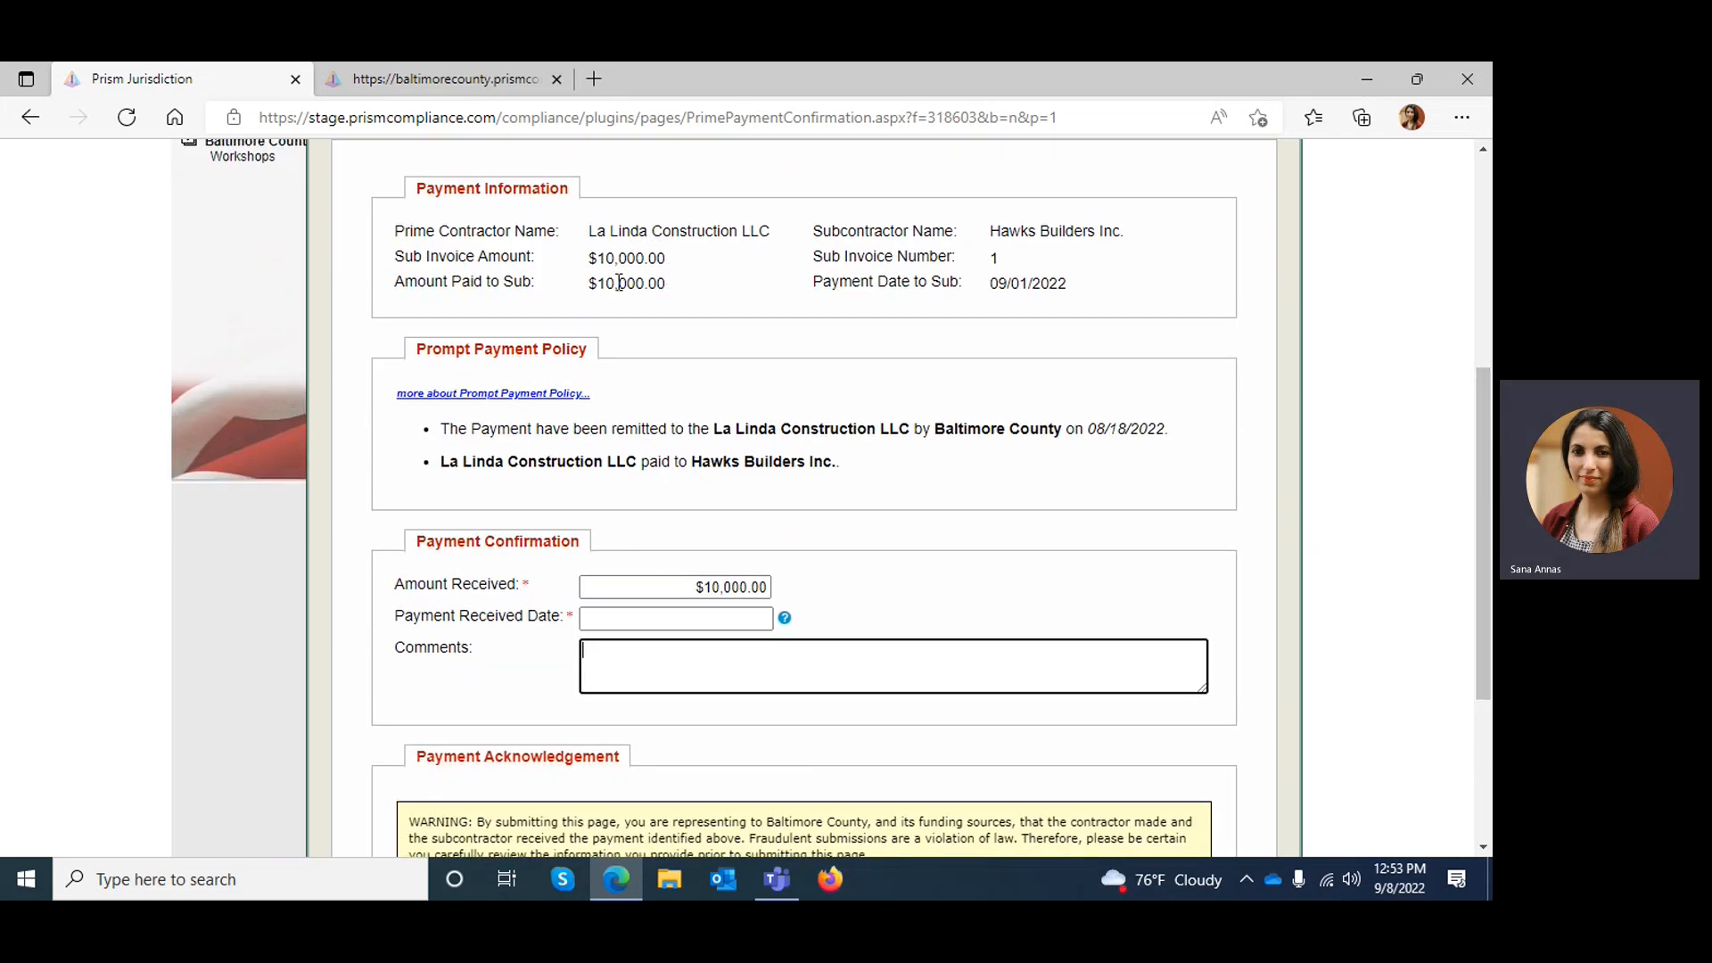
left_click_drag(588, 284, 682, 294)
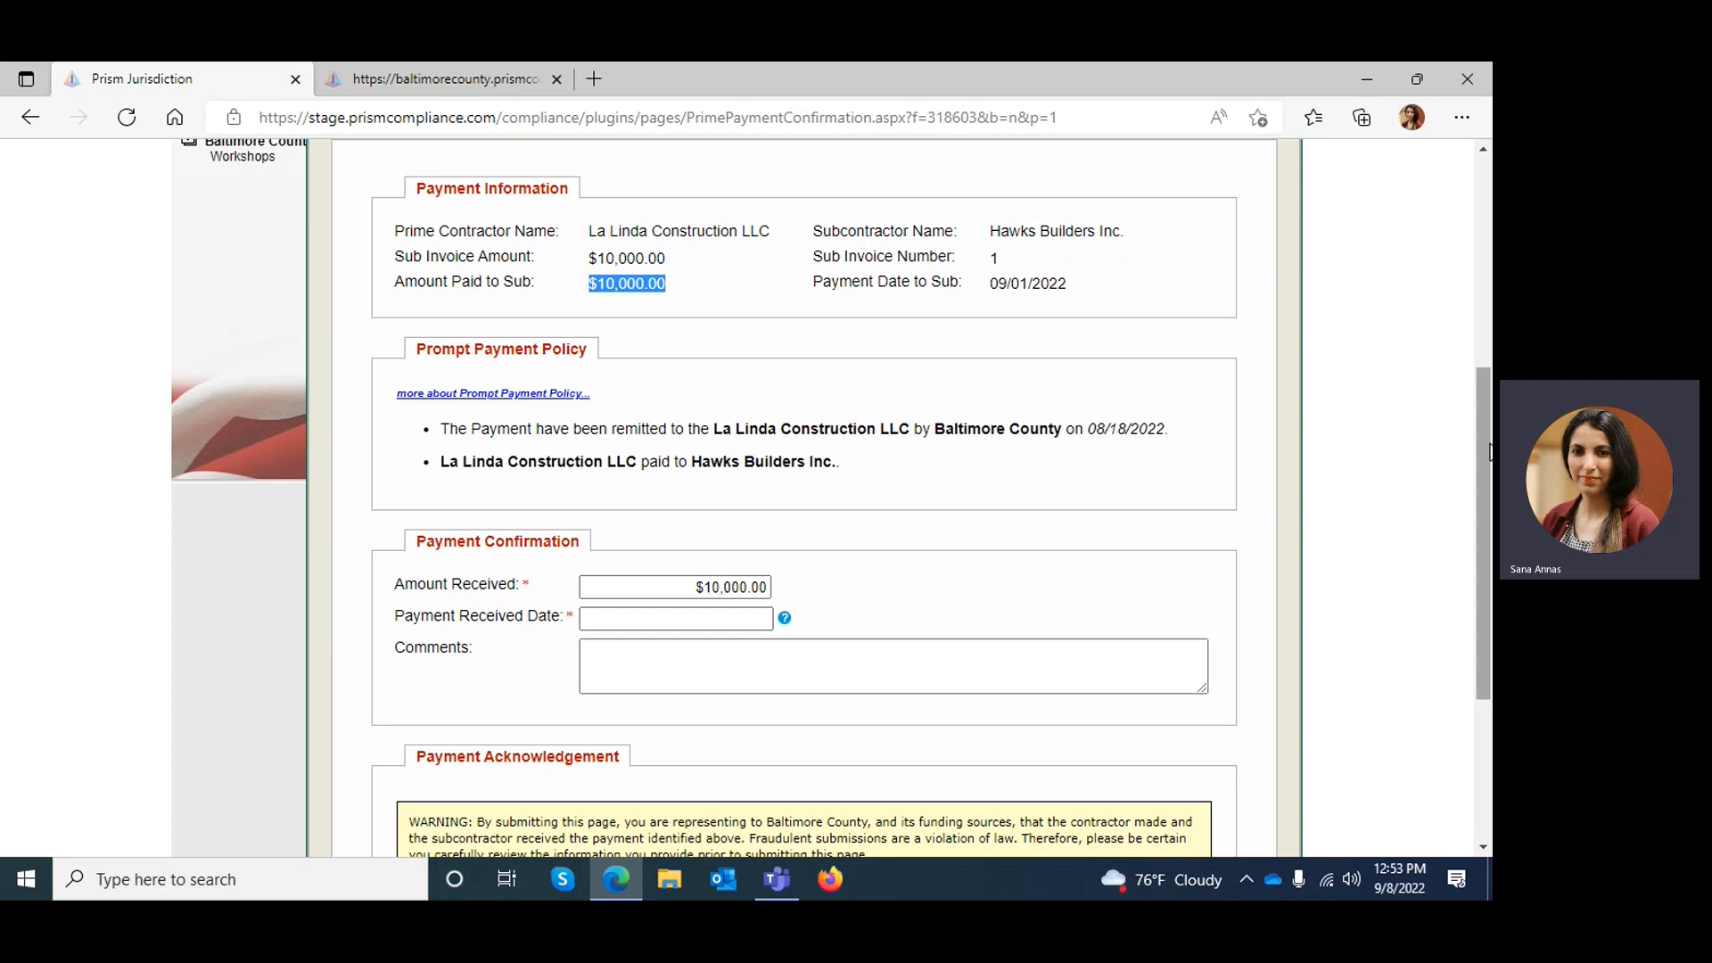
scroll(1484, 450, "down", 5)
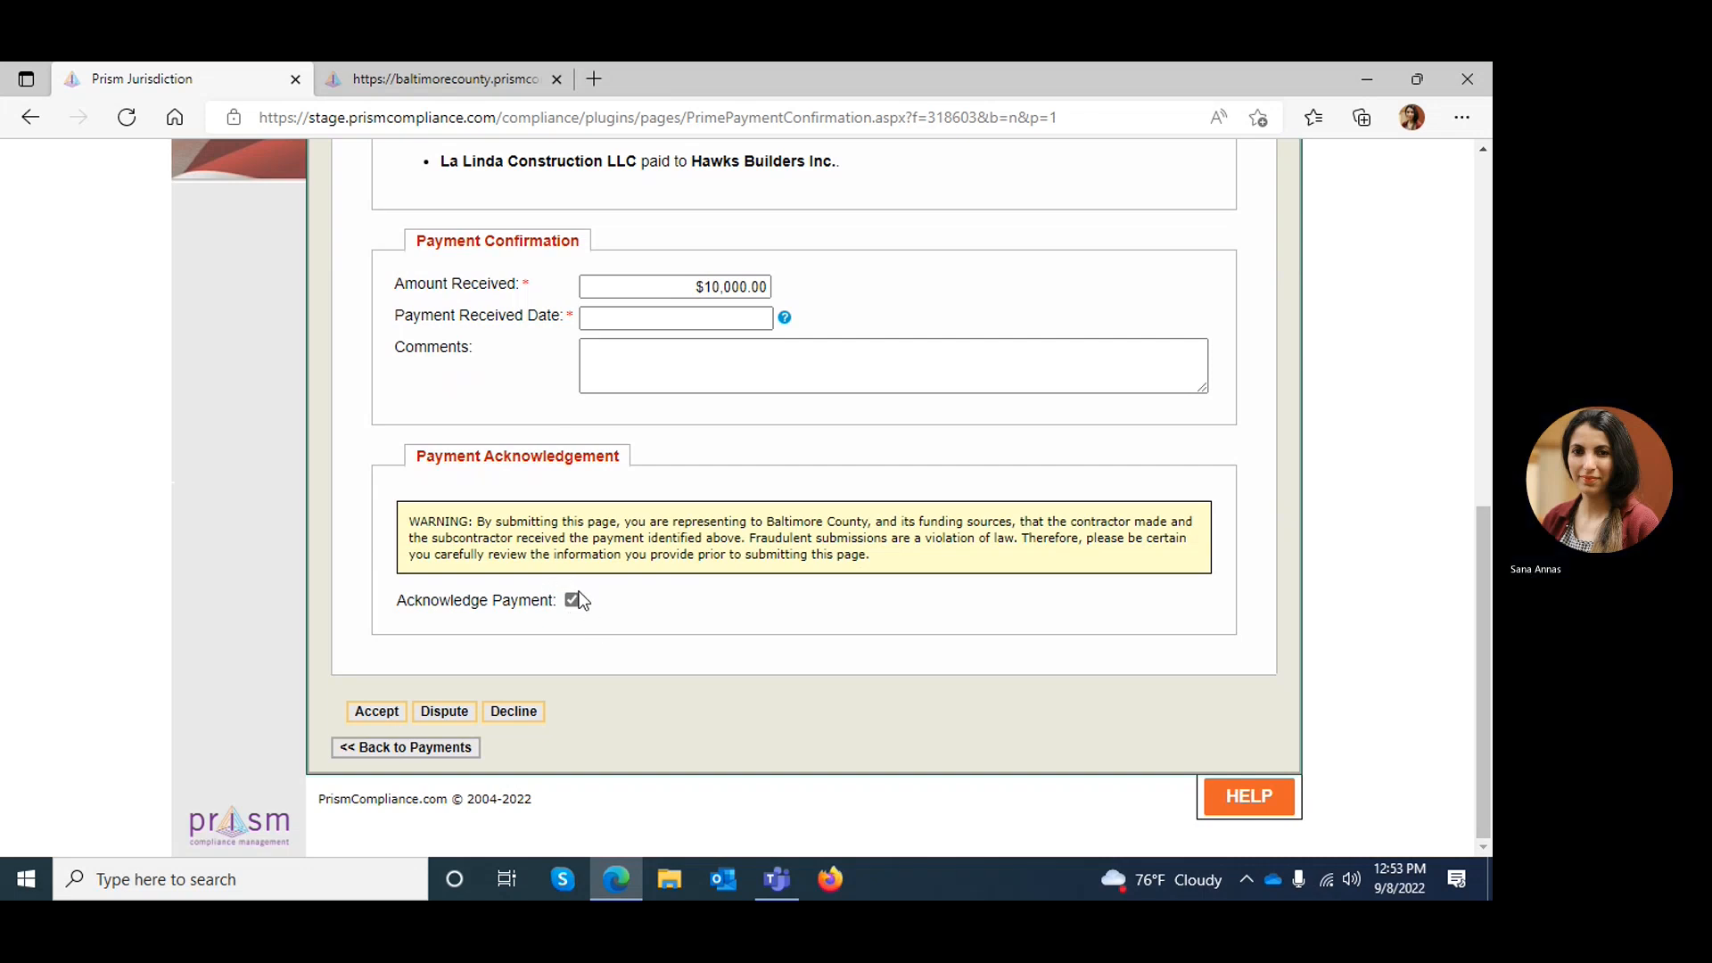
Leave the payment confirmation form without submitting it and log off from the subcontractor account
left_click(1481, 173)
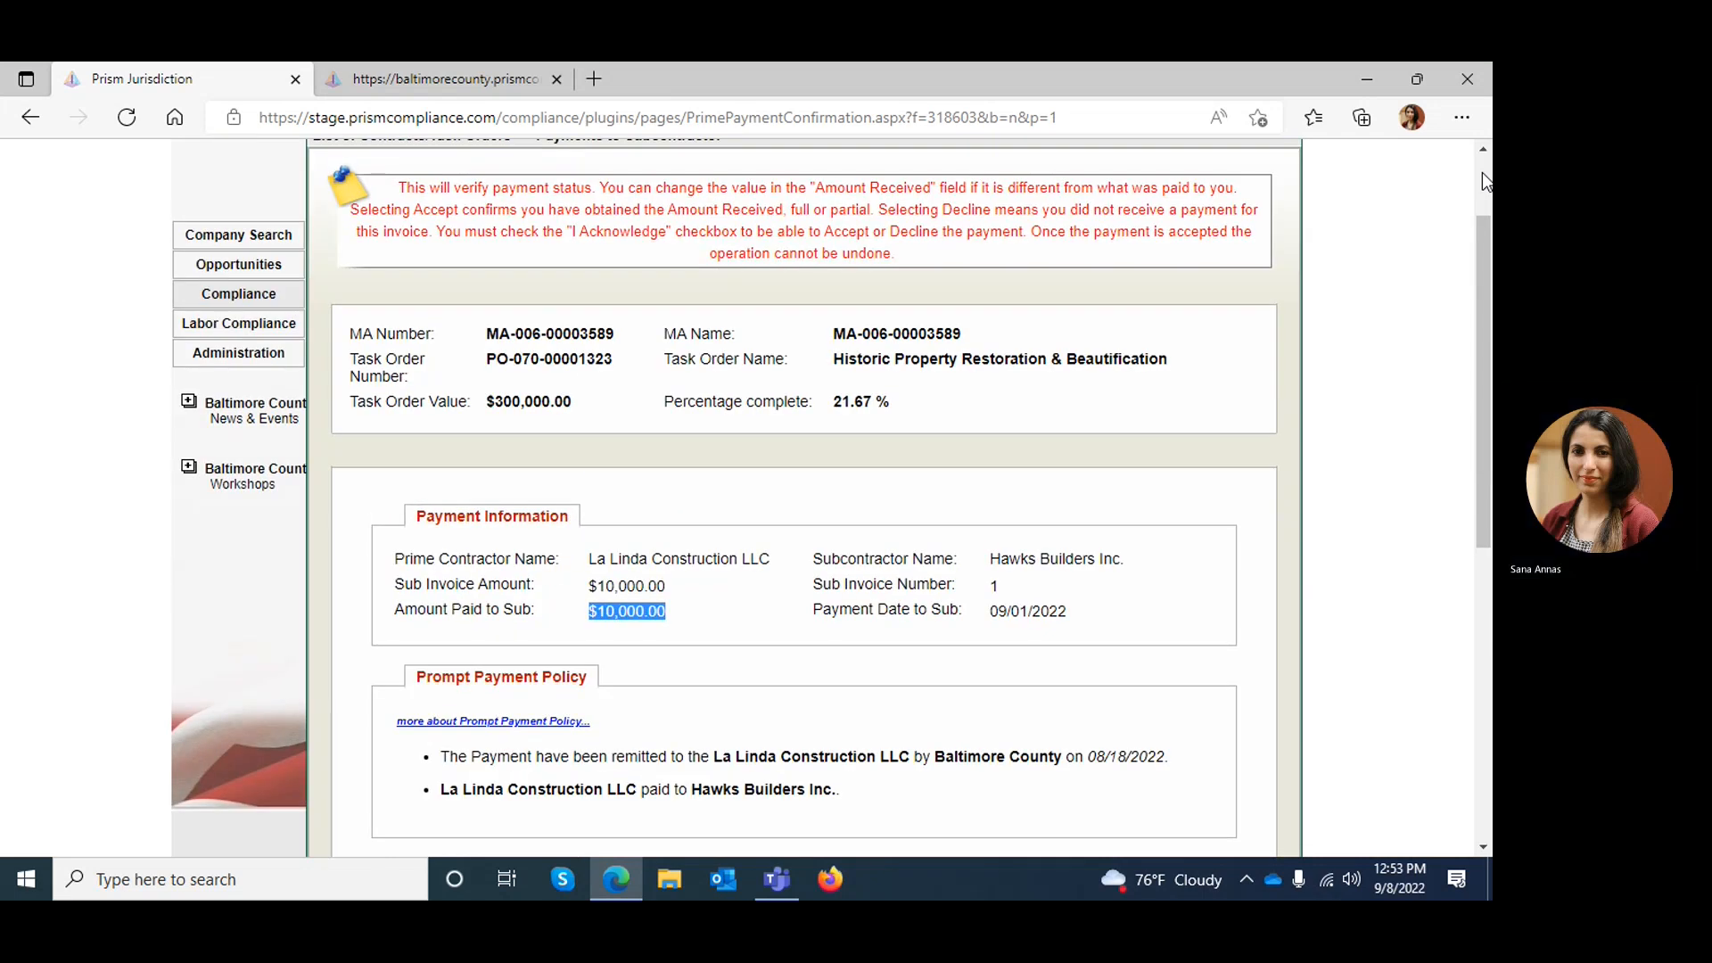
left_click(1482, 172)
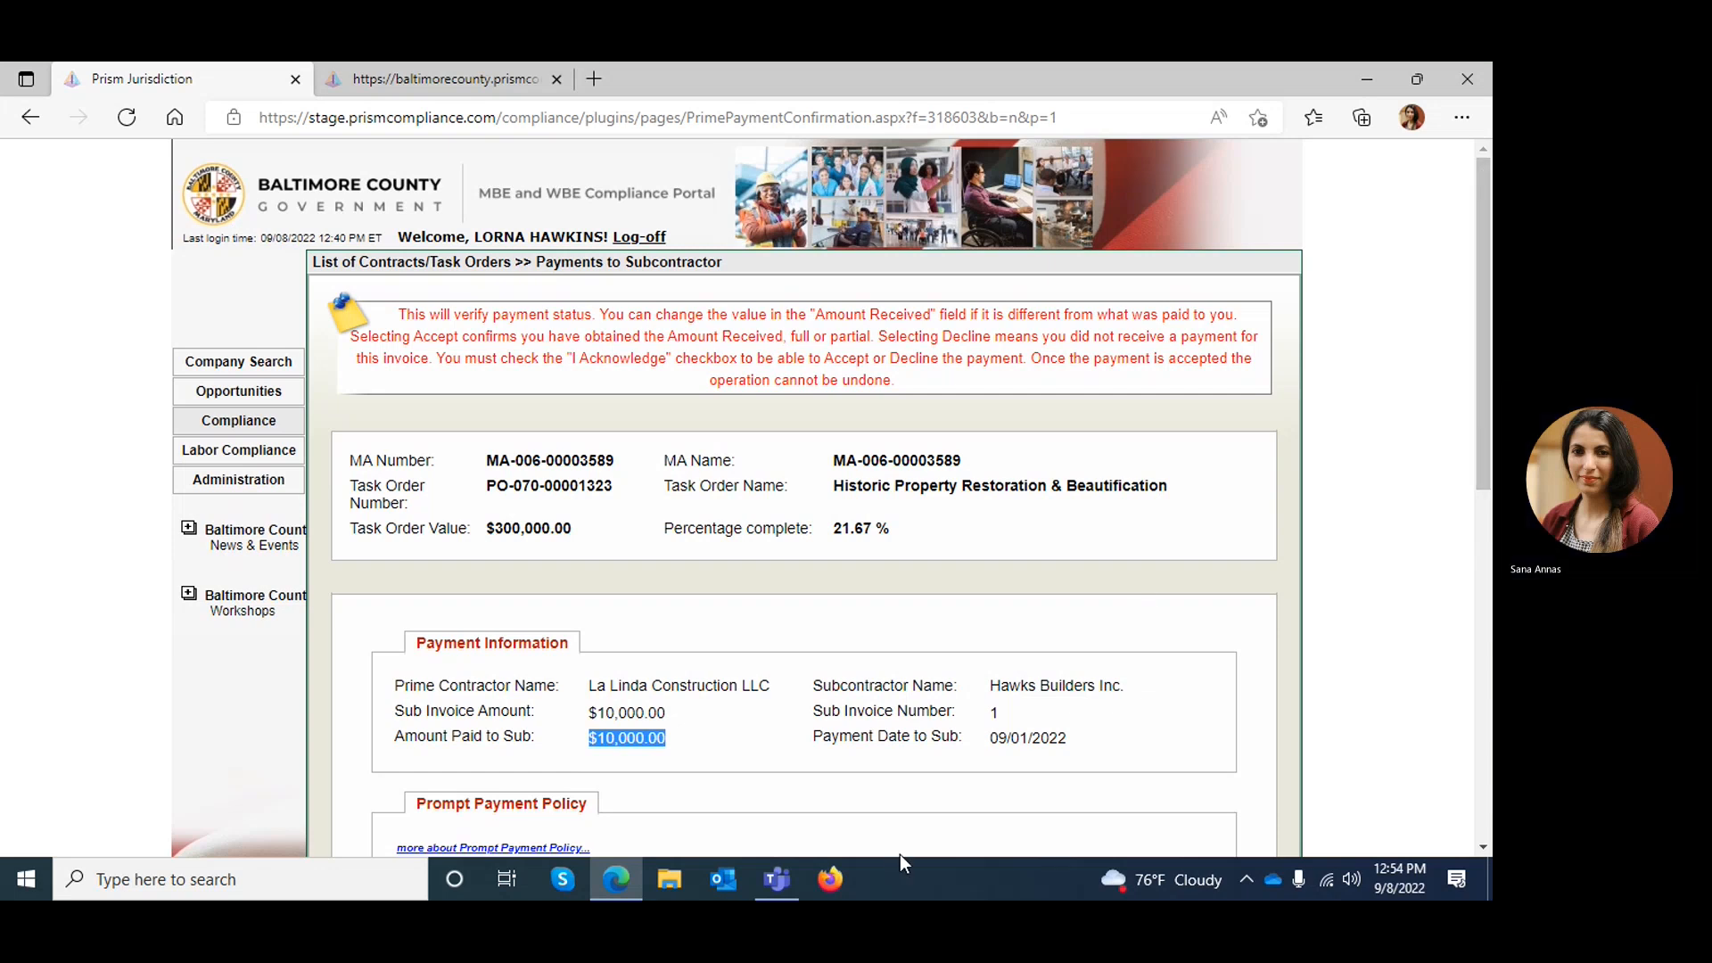
left_click(649, 237)
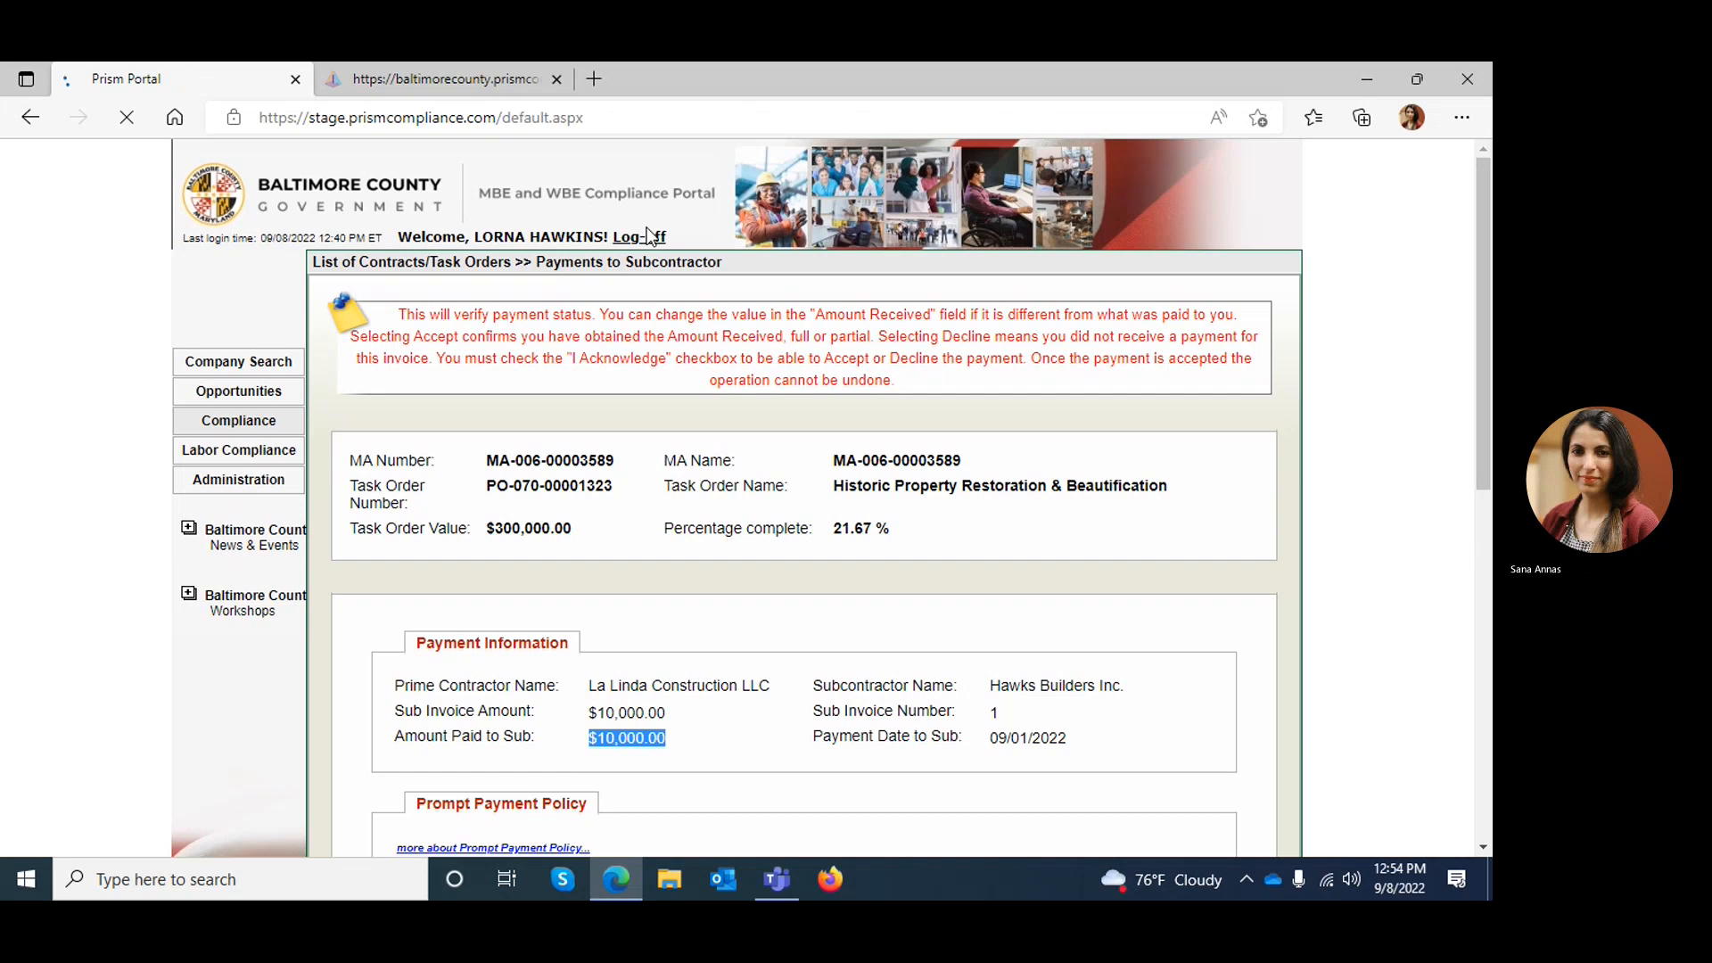
Switch to the Microsoft Teams meeting window and request to stop the meeting recording
mouse_move(783, 877)
left_click(735, 786)
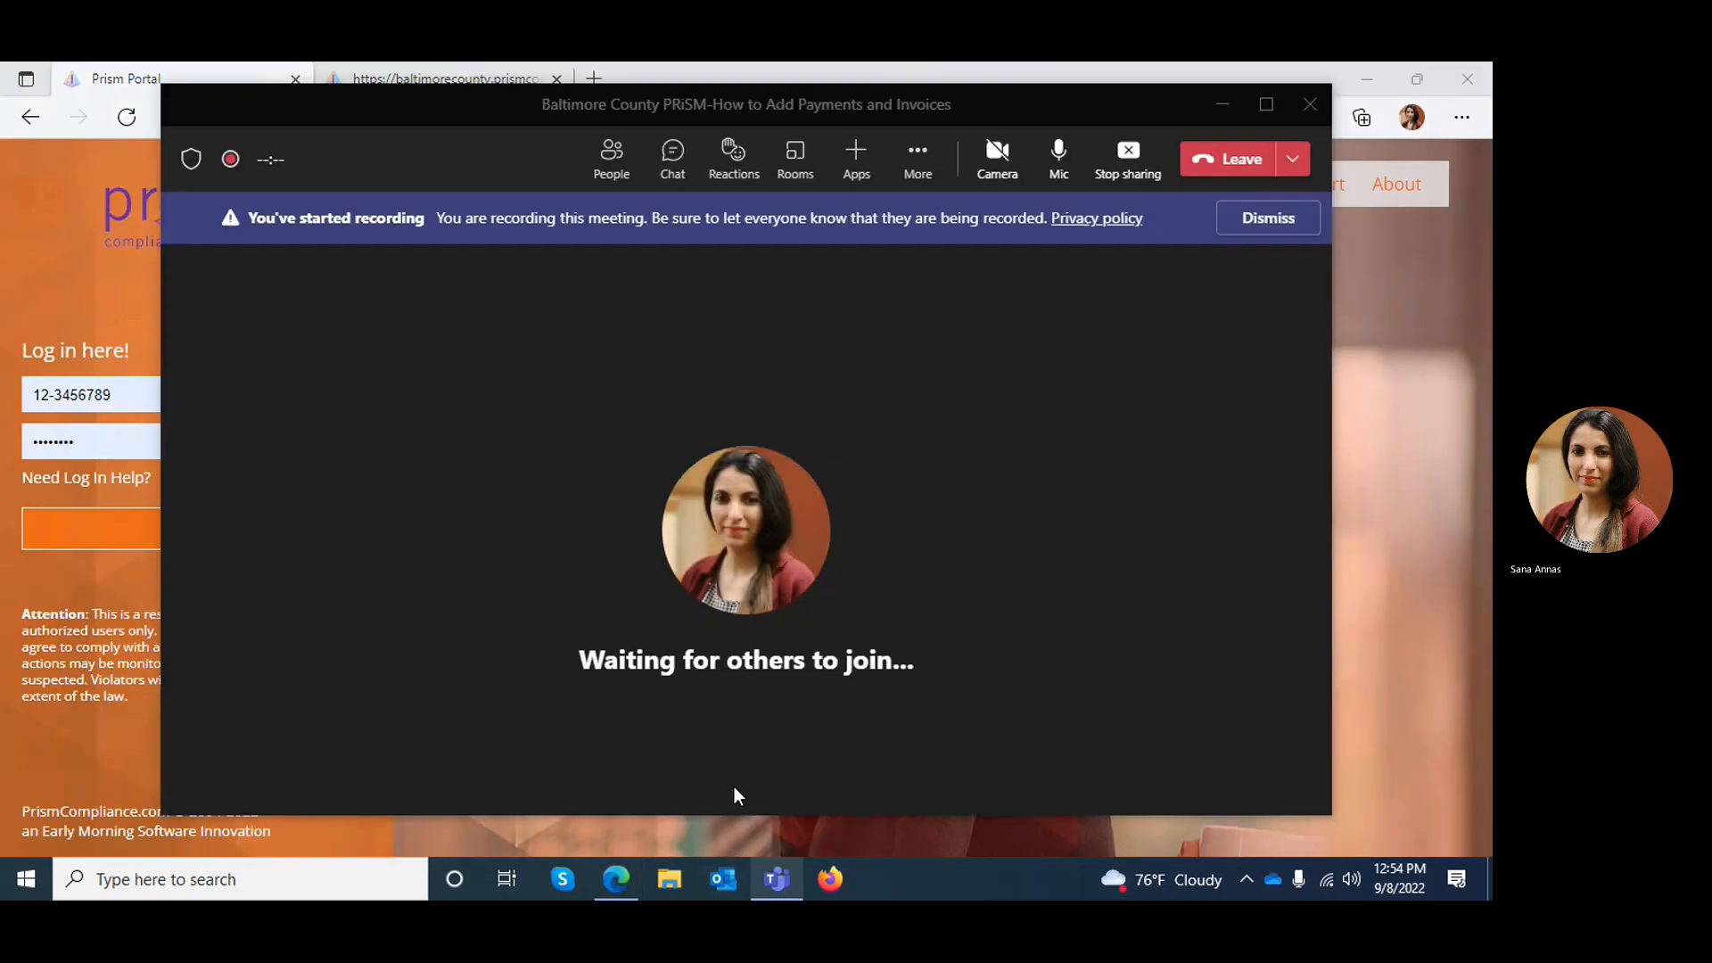
left_click(921, 157)
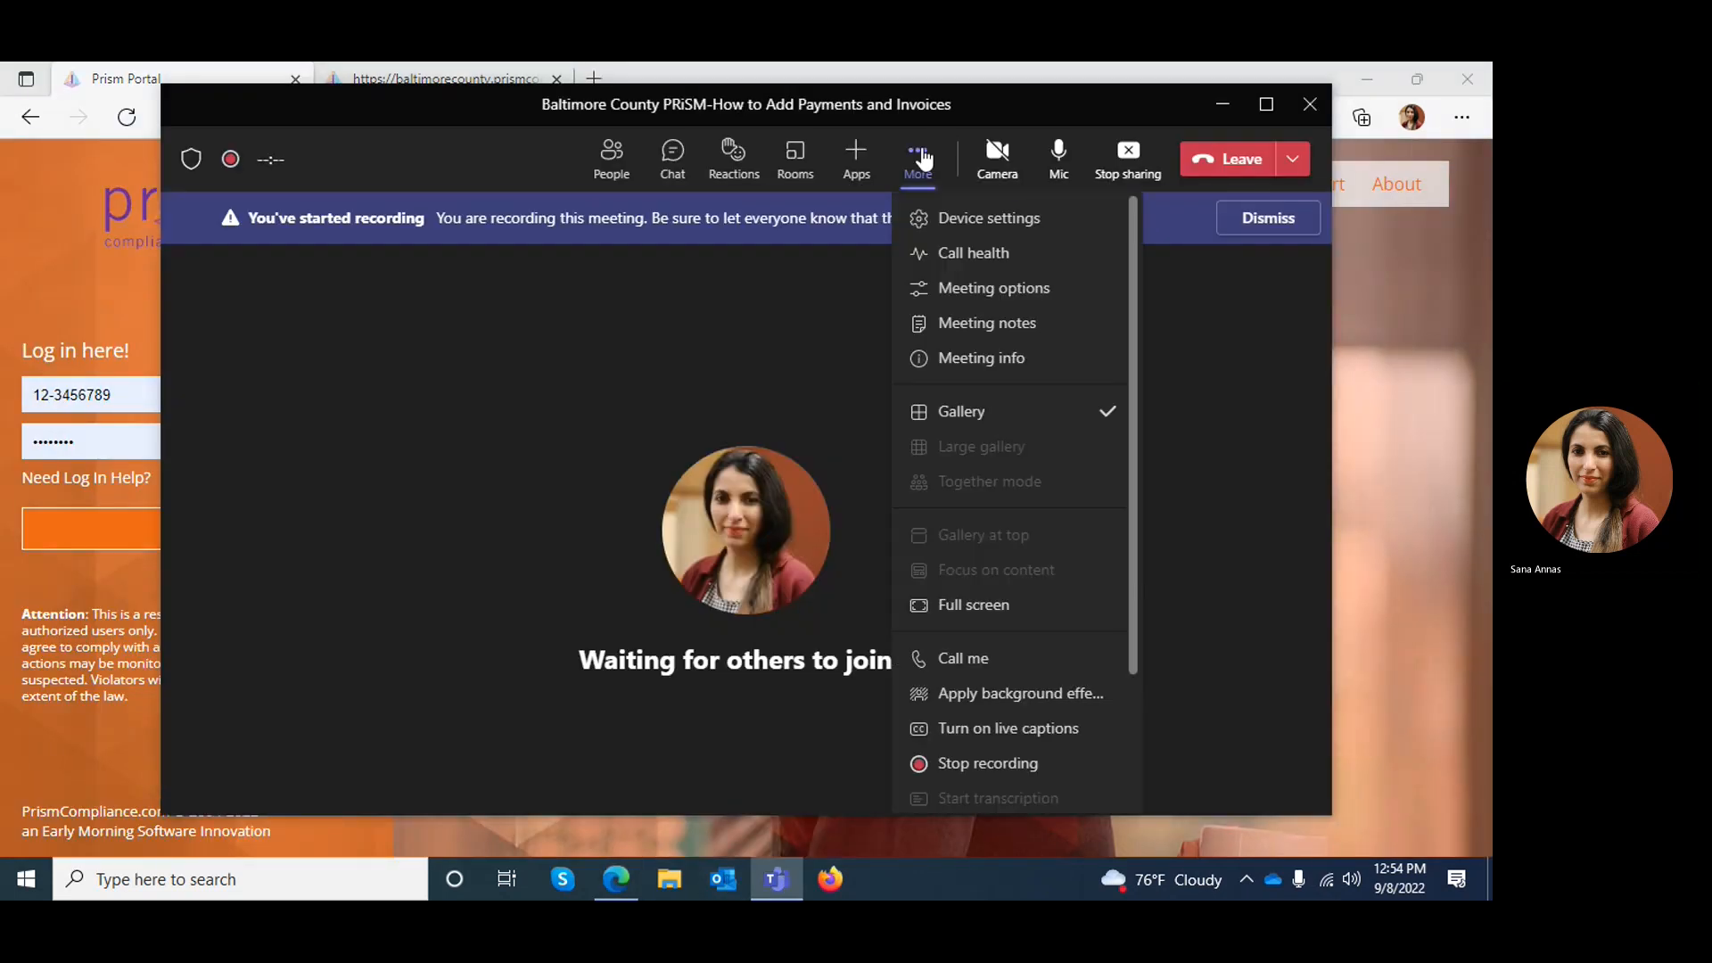
left_click(1070, 768)
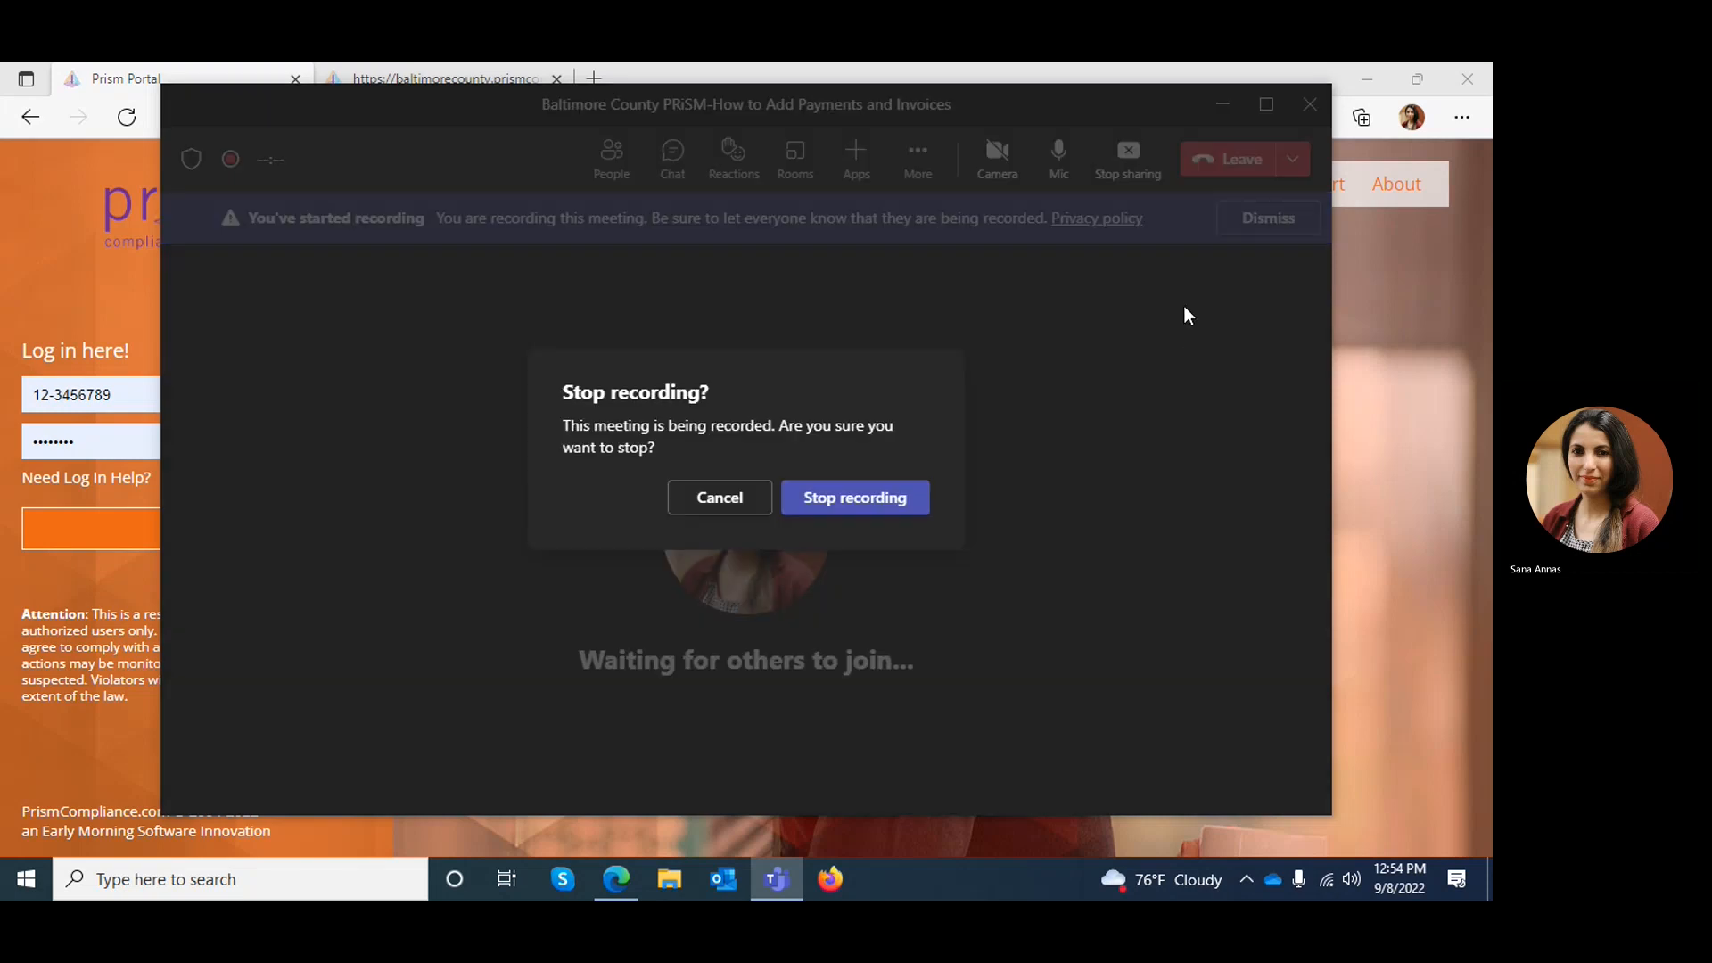